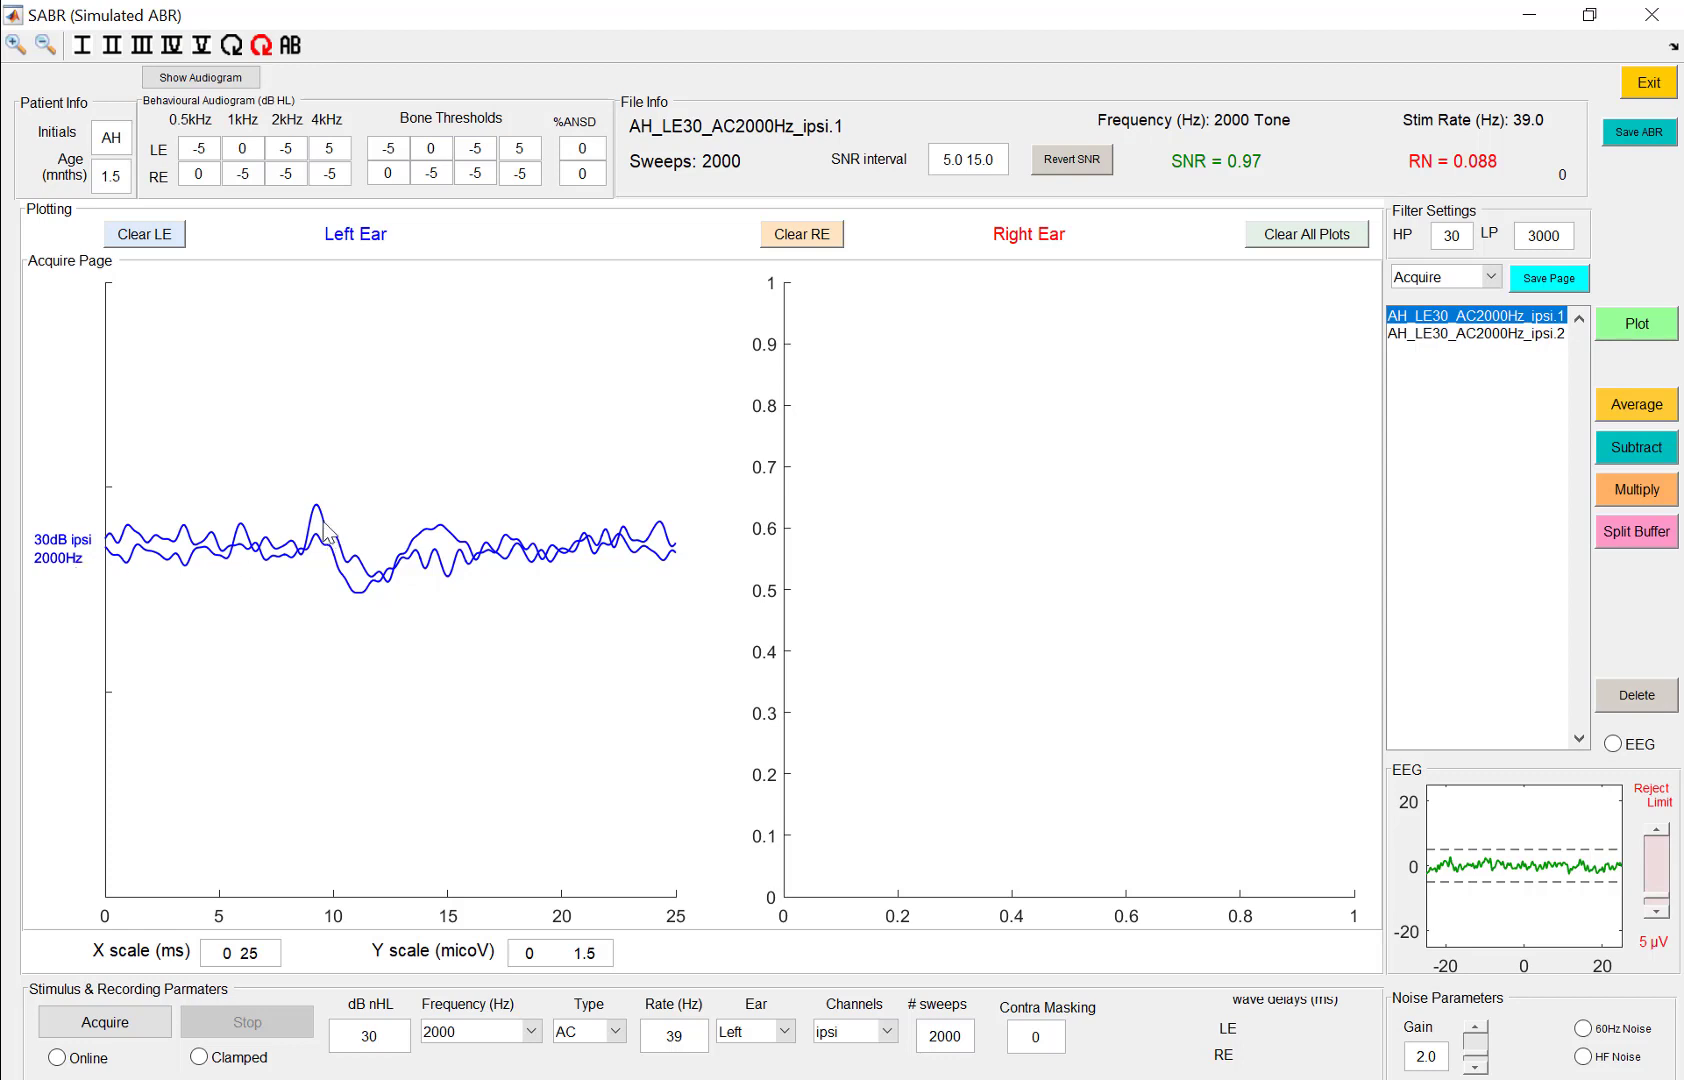
# Separate the two overlapping 30 dB, 2000 Hz left-ear waveforms vertically and select each recording in turn to view its file information.
pyautogui.moveTo(328, 532); pyautogui.dragTo(328, 452)
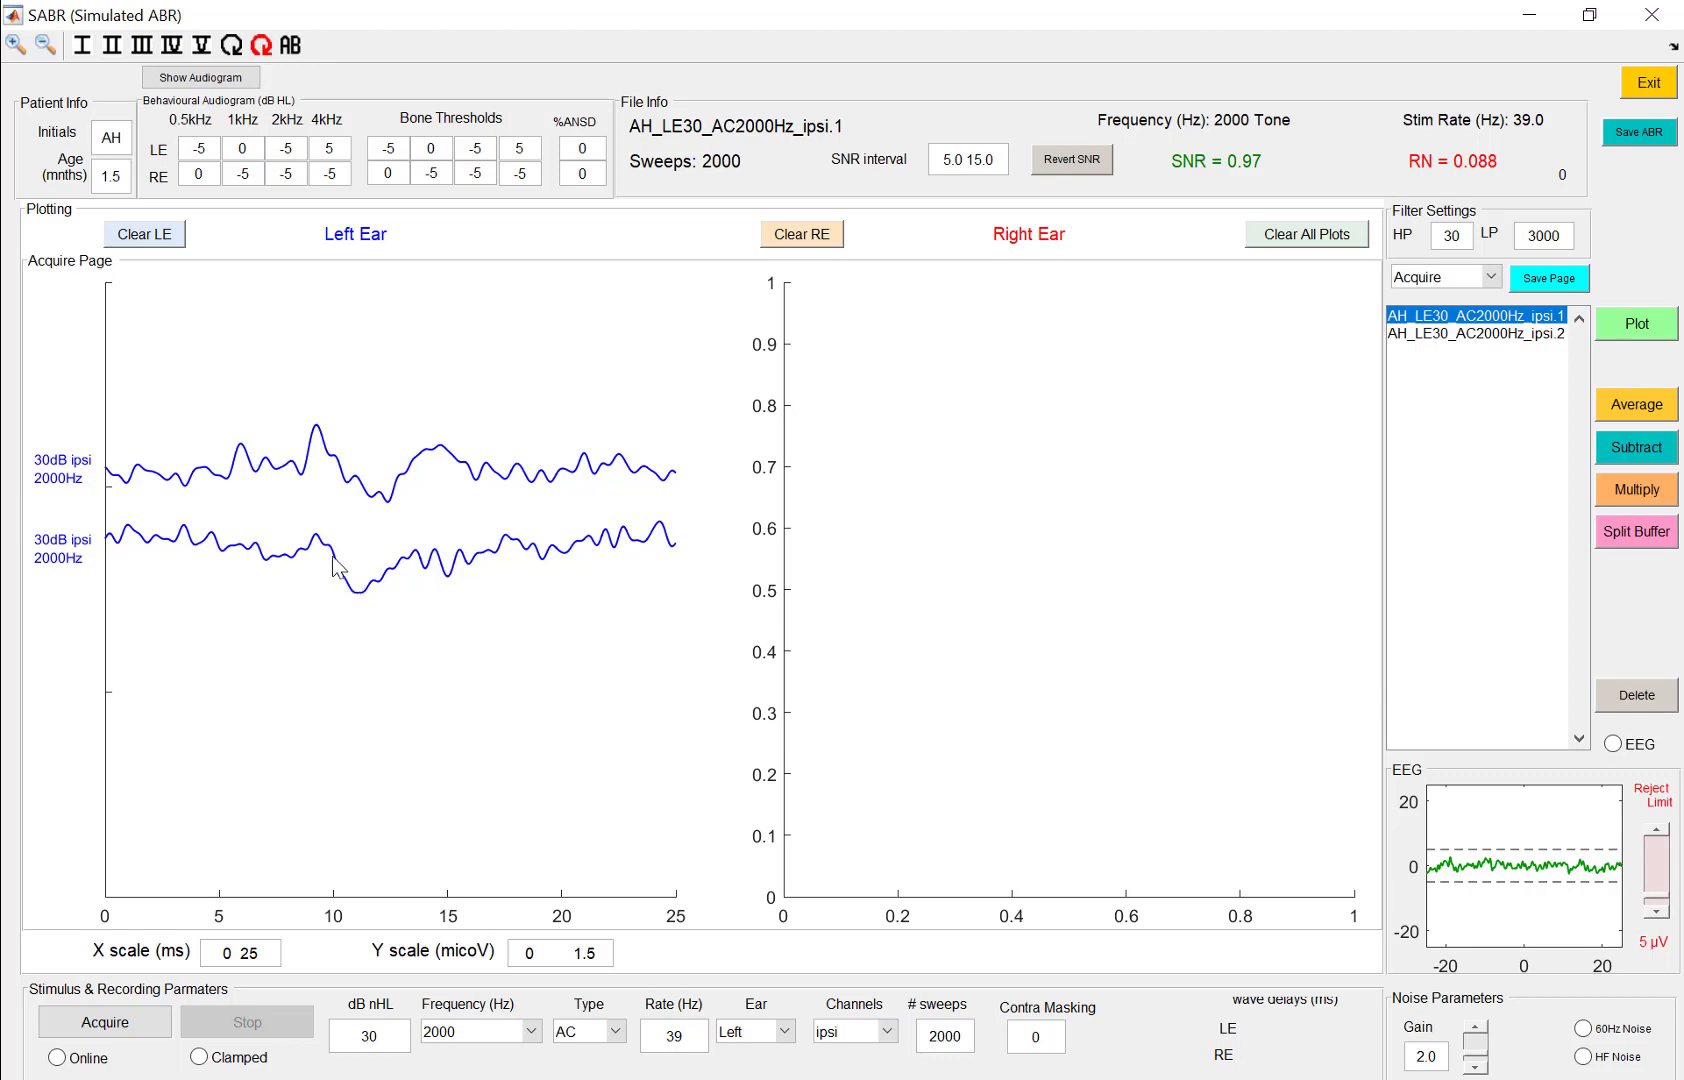
pyautogui.press('Down')
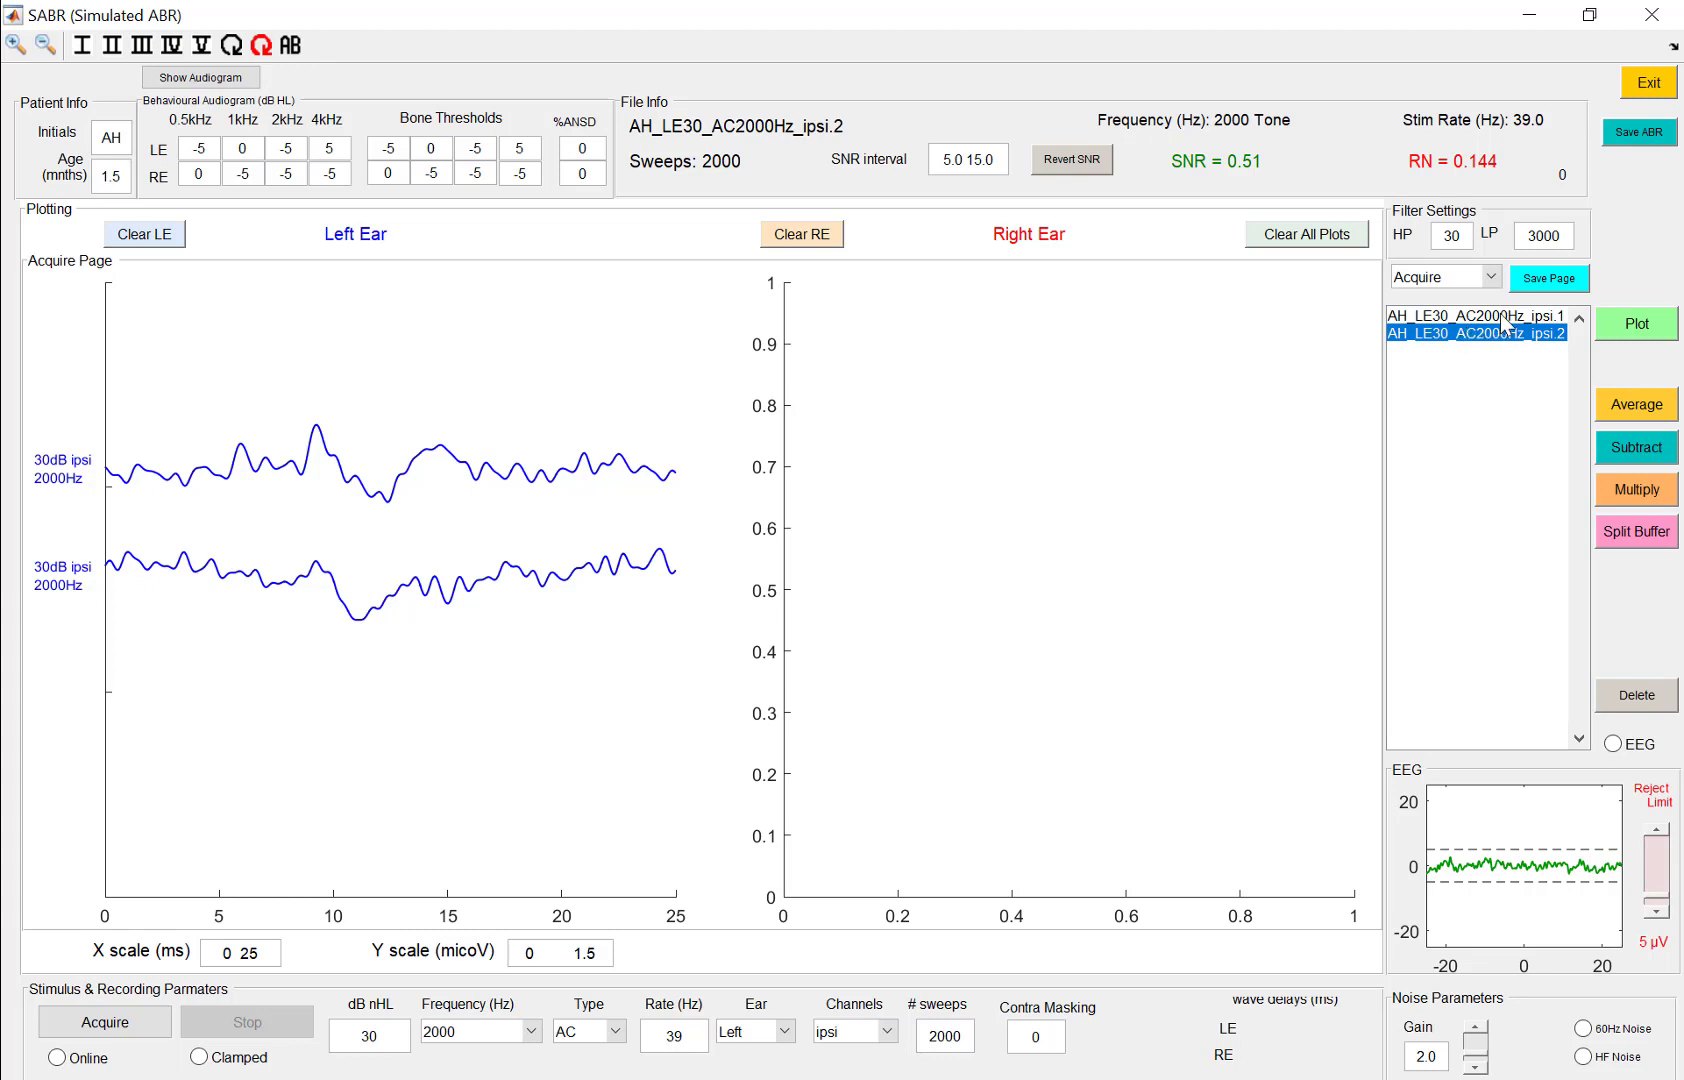
pyautogui.click(1505, 334)
pyautogui.click(1481, 334)
pyautogui.click(1481, 316)
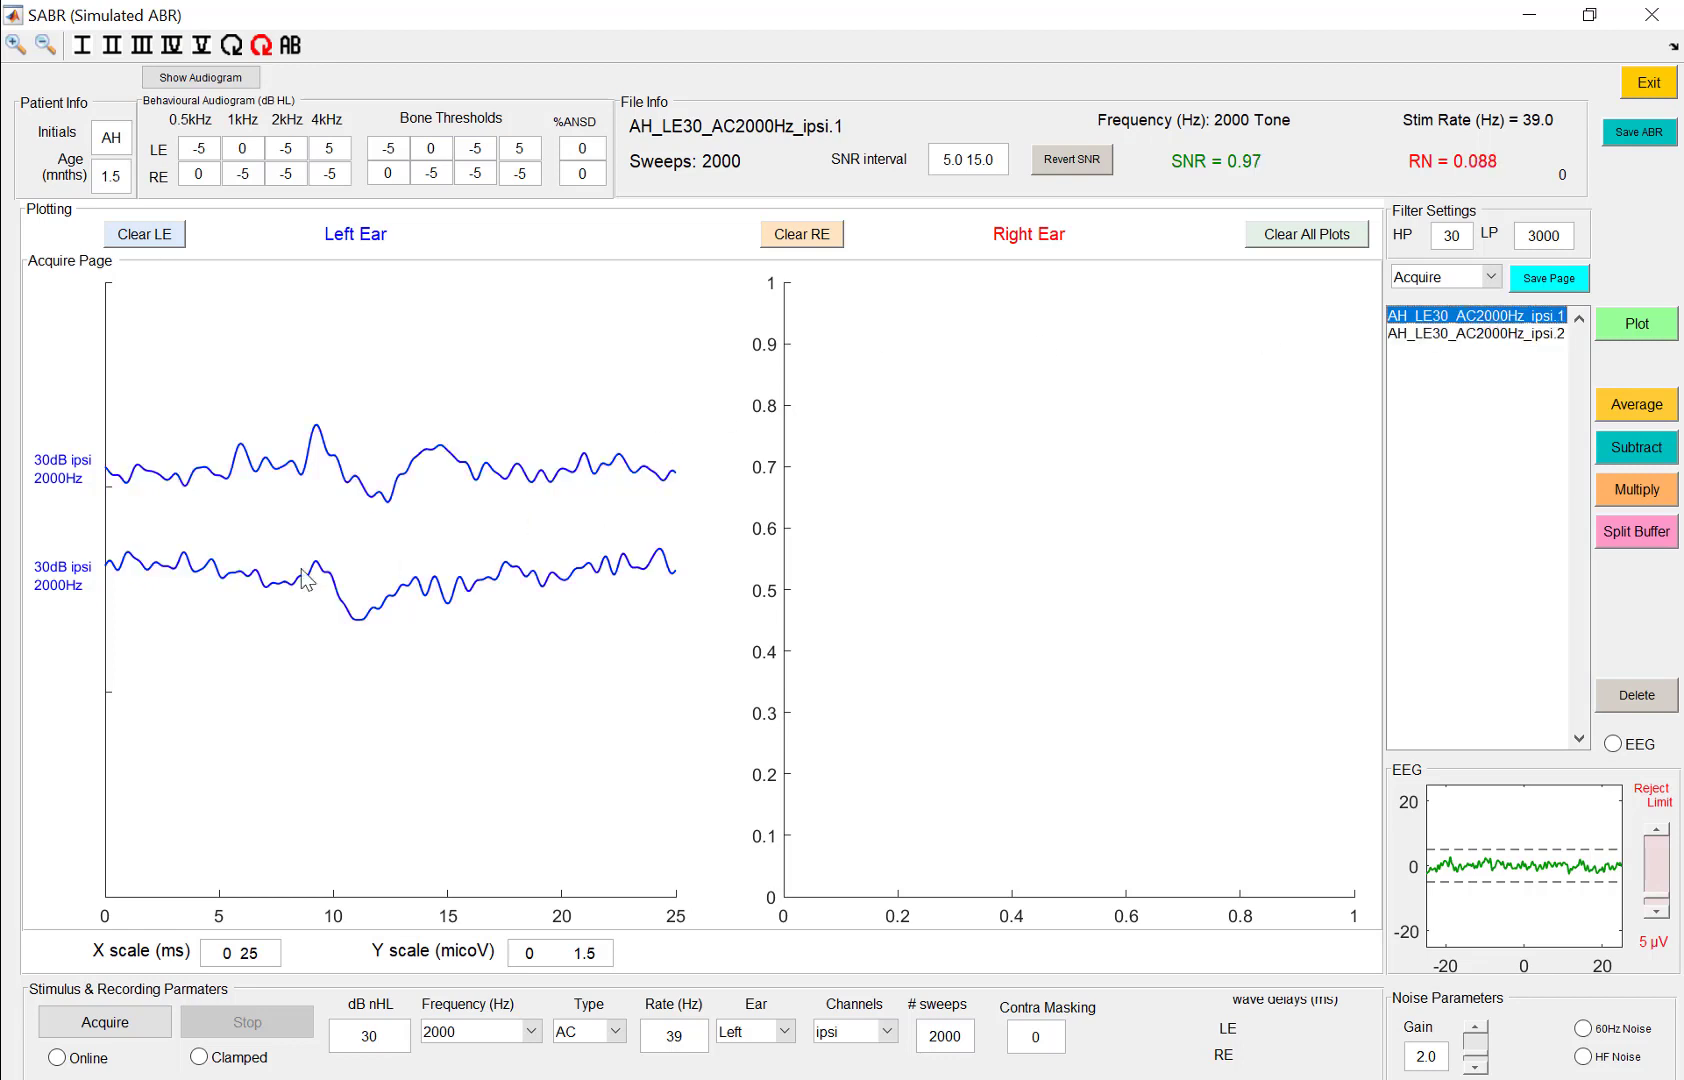
# Move the ipsi.2 waveform up to overlay the ipsi.1 waveform, and highlight it to tell the two traces apart.
pyautogui.click(321, 577)
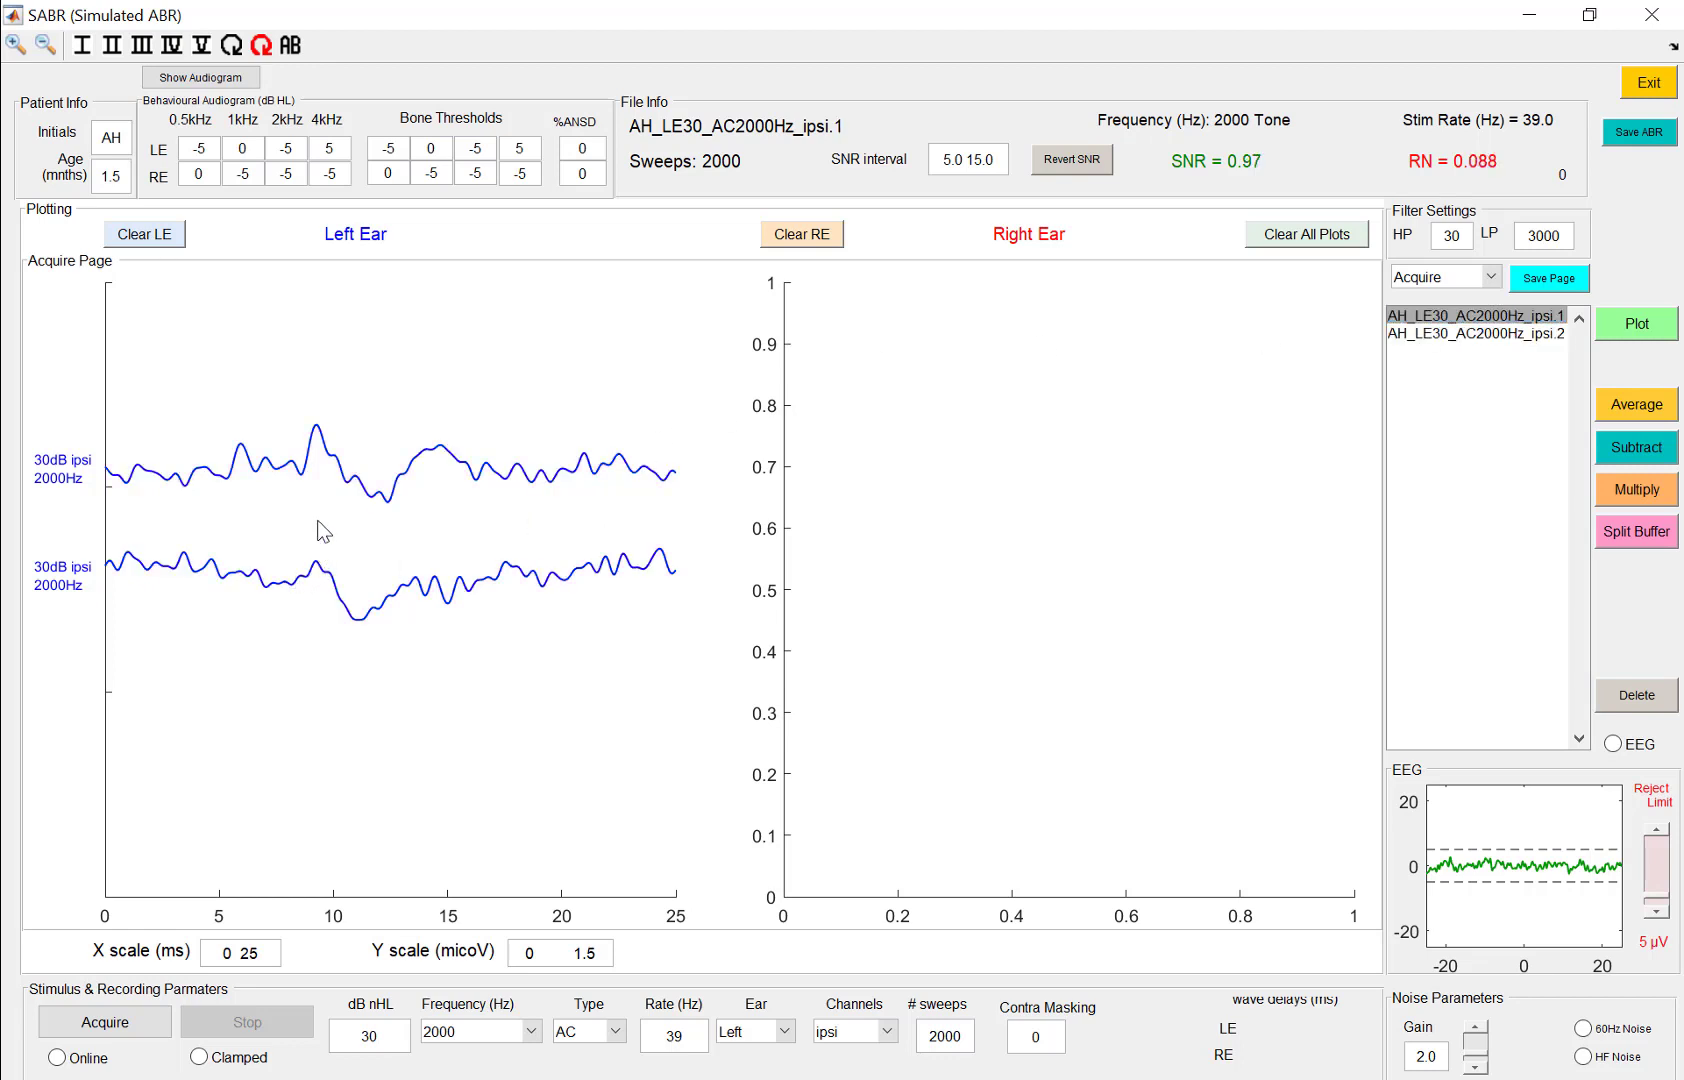
pyautogui.moveTo(321, 575); pyautogui.dragTo(321, 451)
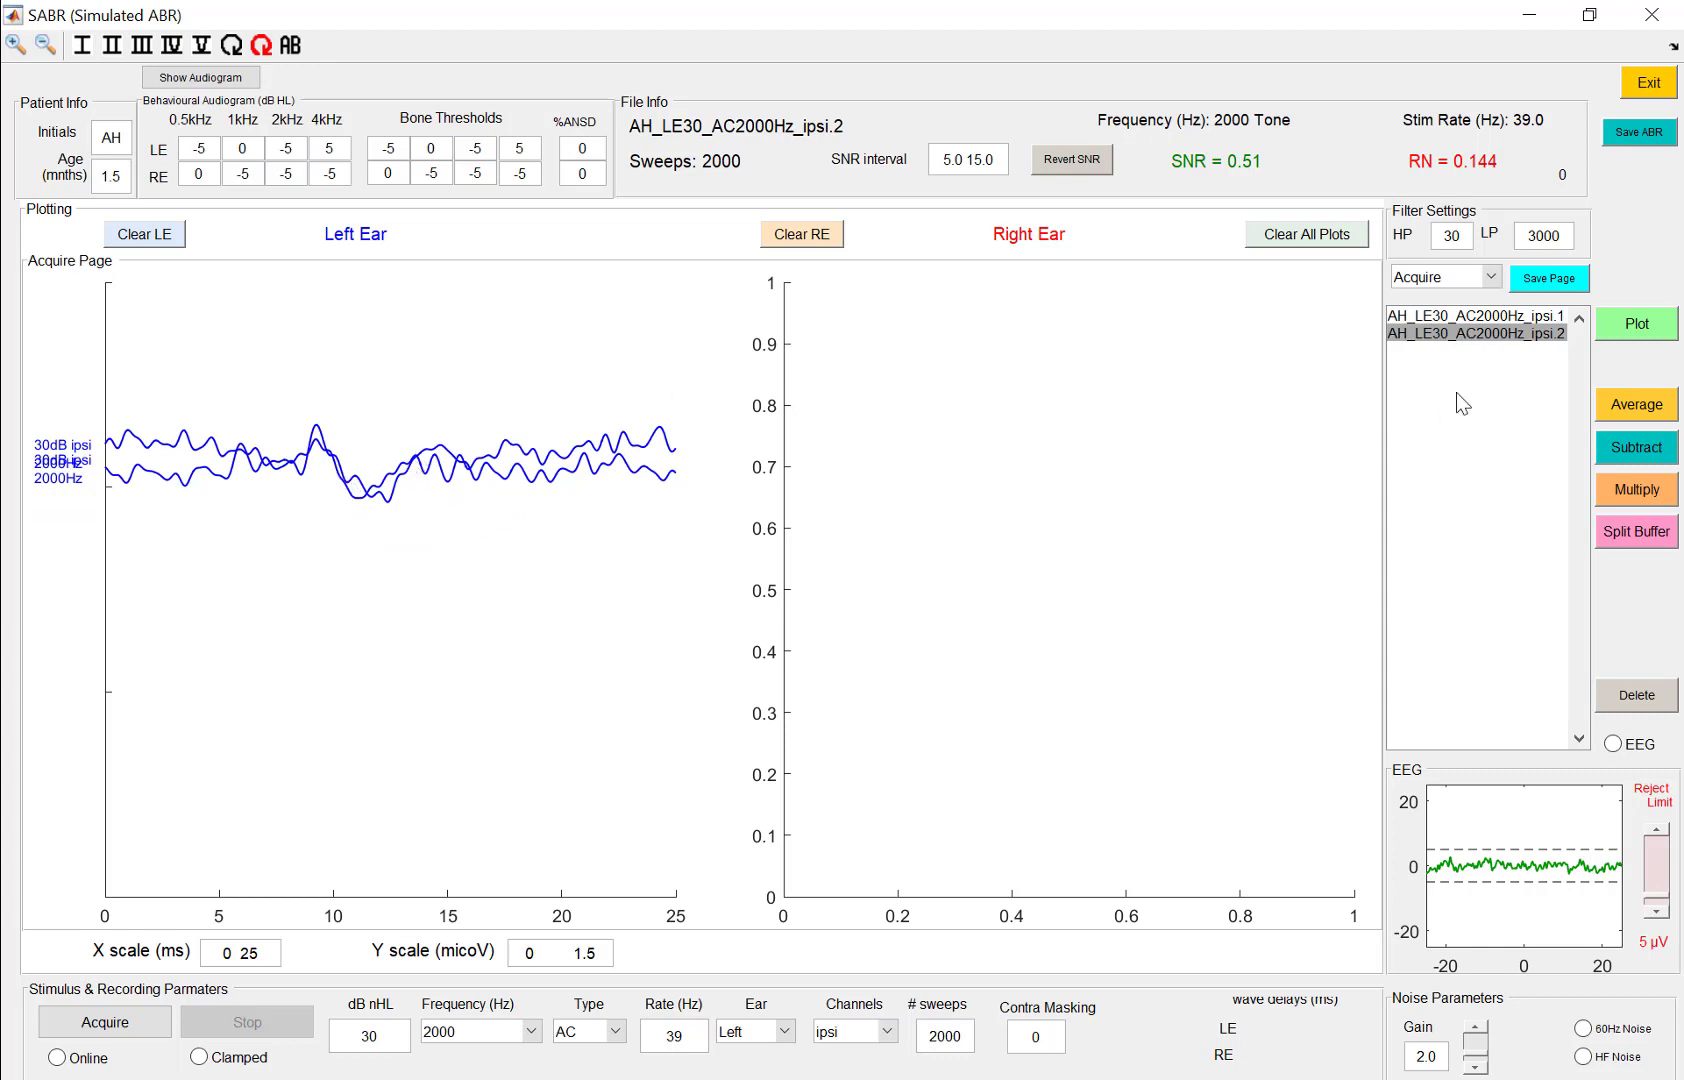
pyautogui.click(1476, 334)
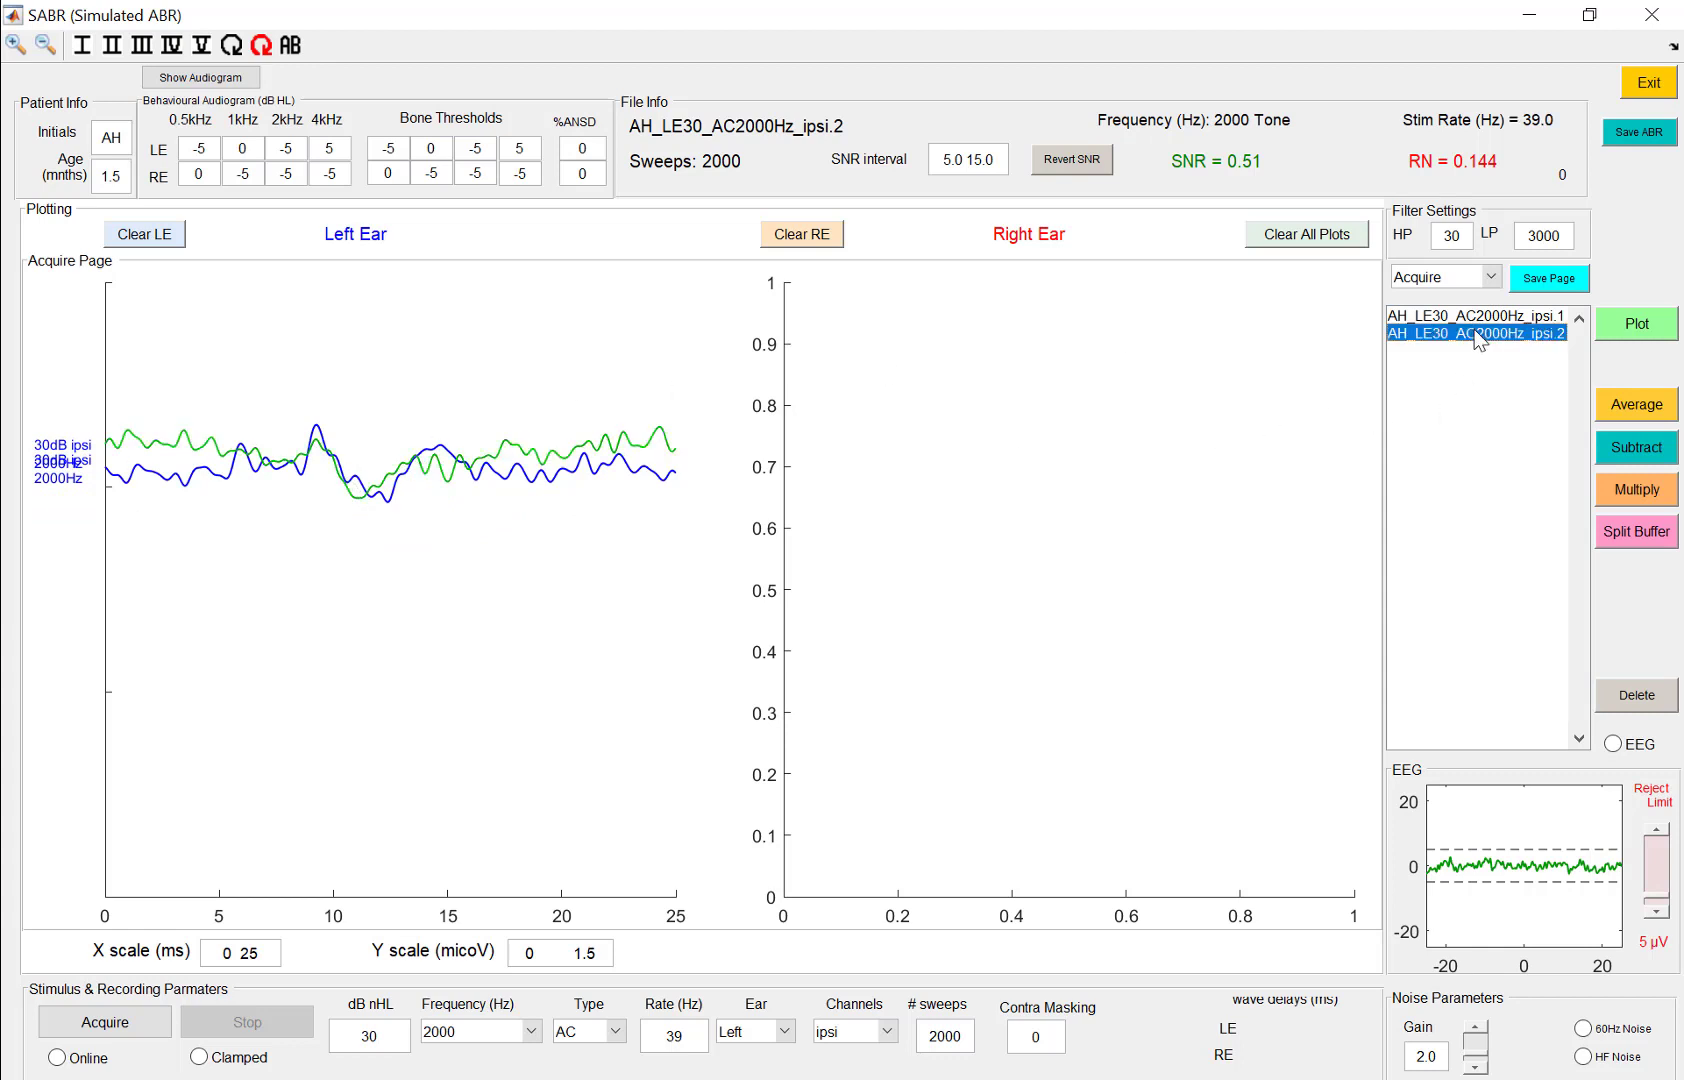
pyautogui.moveTo(505, 441)
pyautogui.mouseDown()
pyautogui.moveTo(505, 375)
pyautogui.moveTo(505, 444)
pyautogui.mouseUp()
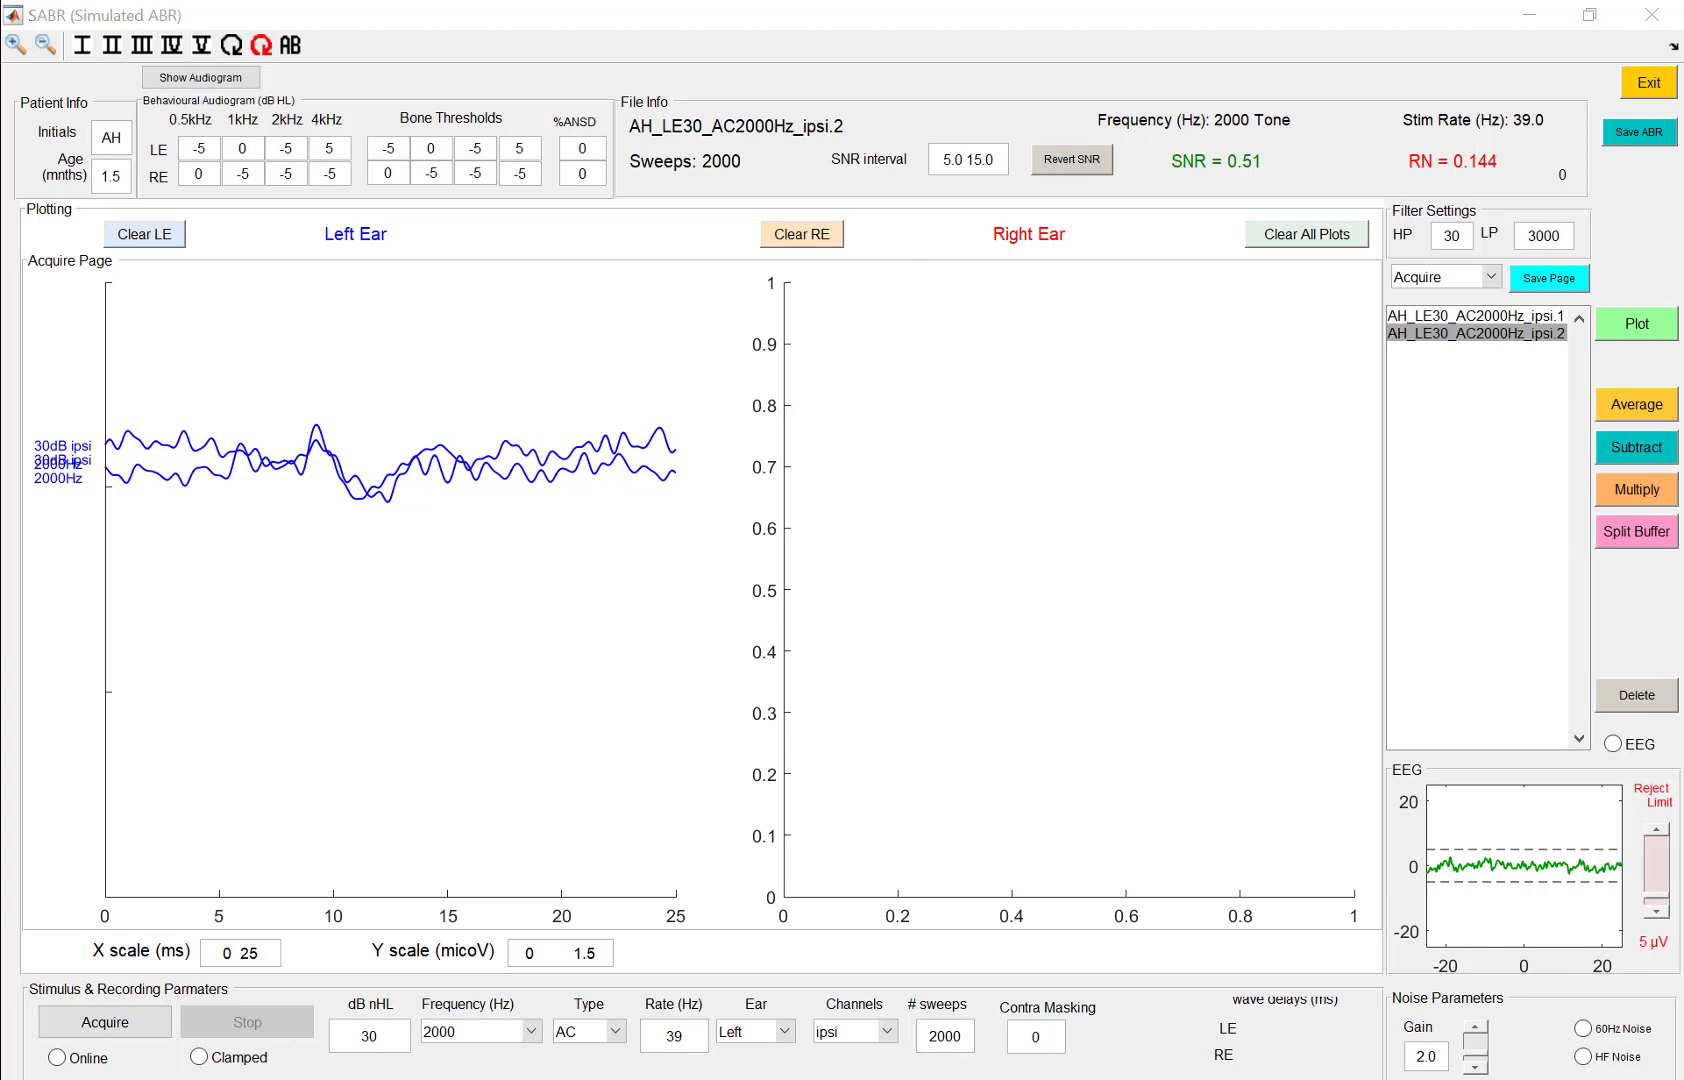
# Check the SNR and residual noise of the ipsi.2 and ipsi.1 recordings, then average both recordings.
pyautogui.click(1462, 338)
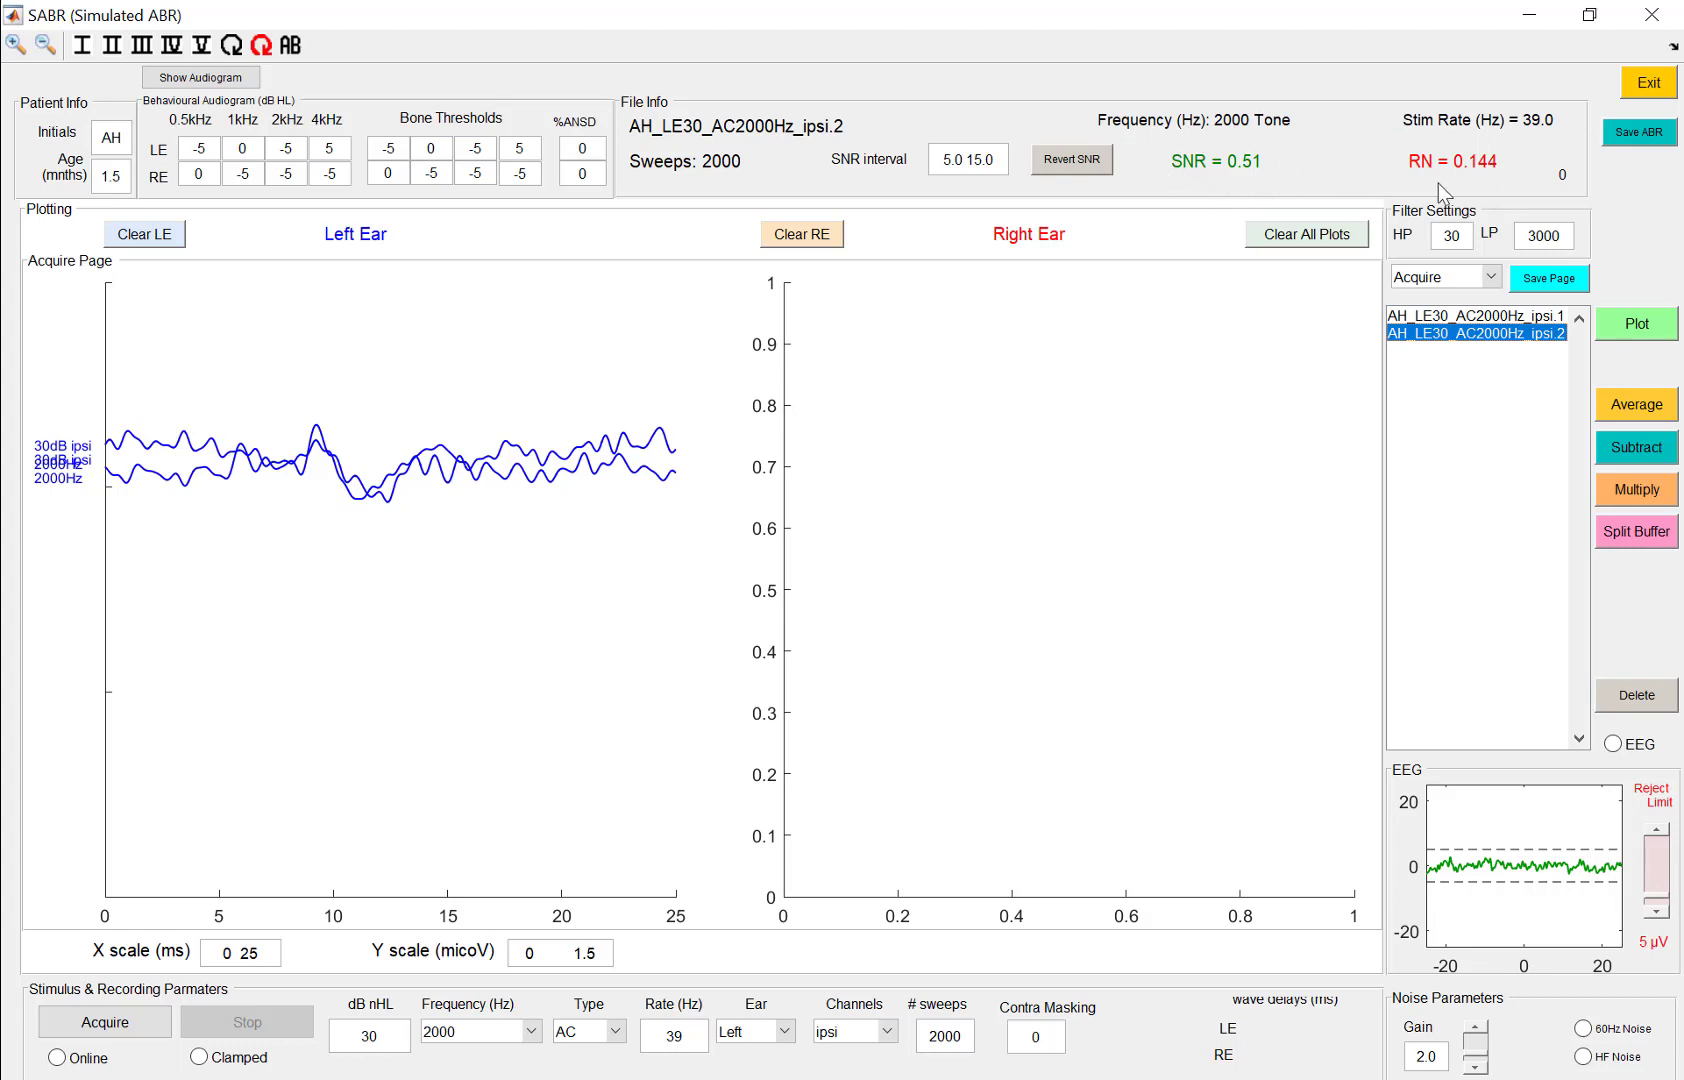
pyautogui.click(1459, 318)
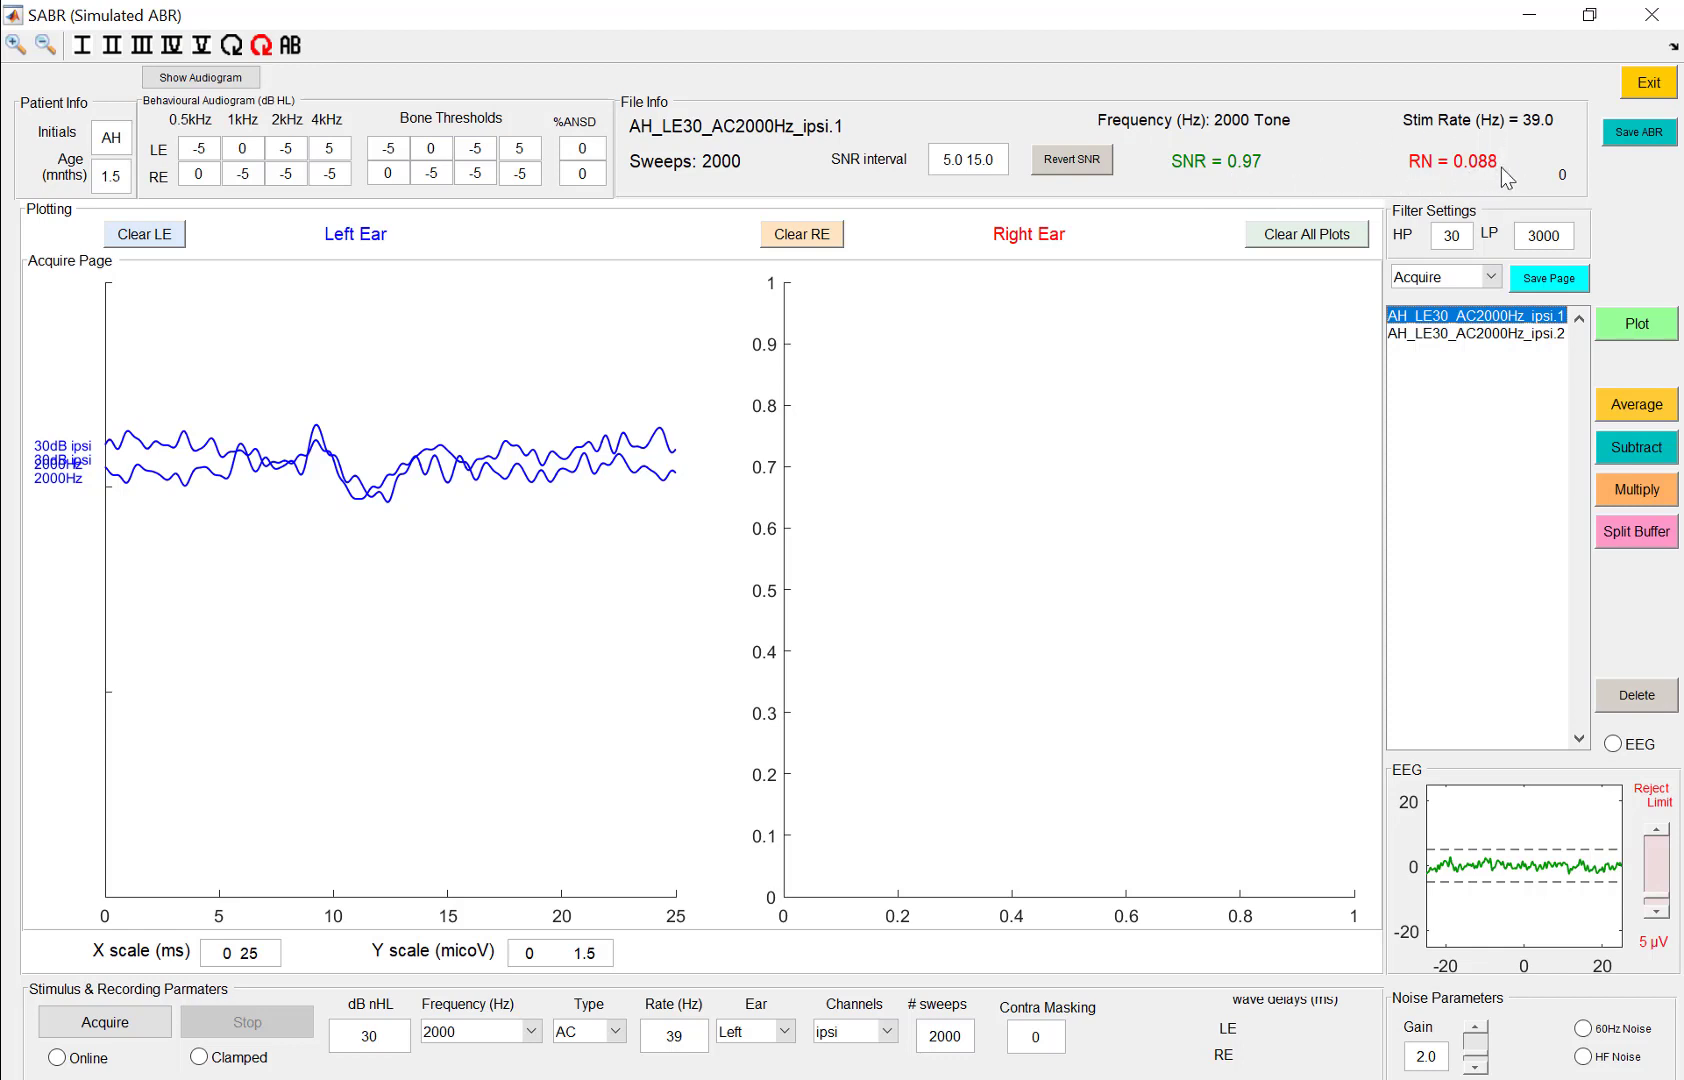
pyautogui.keyDown('shift'); pyautogui.click(1466, 334); pyautogui.keyUp('shift')
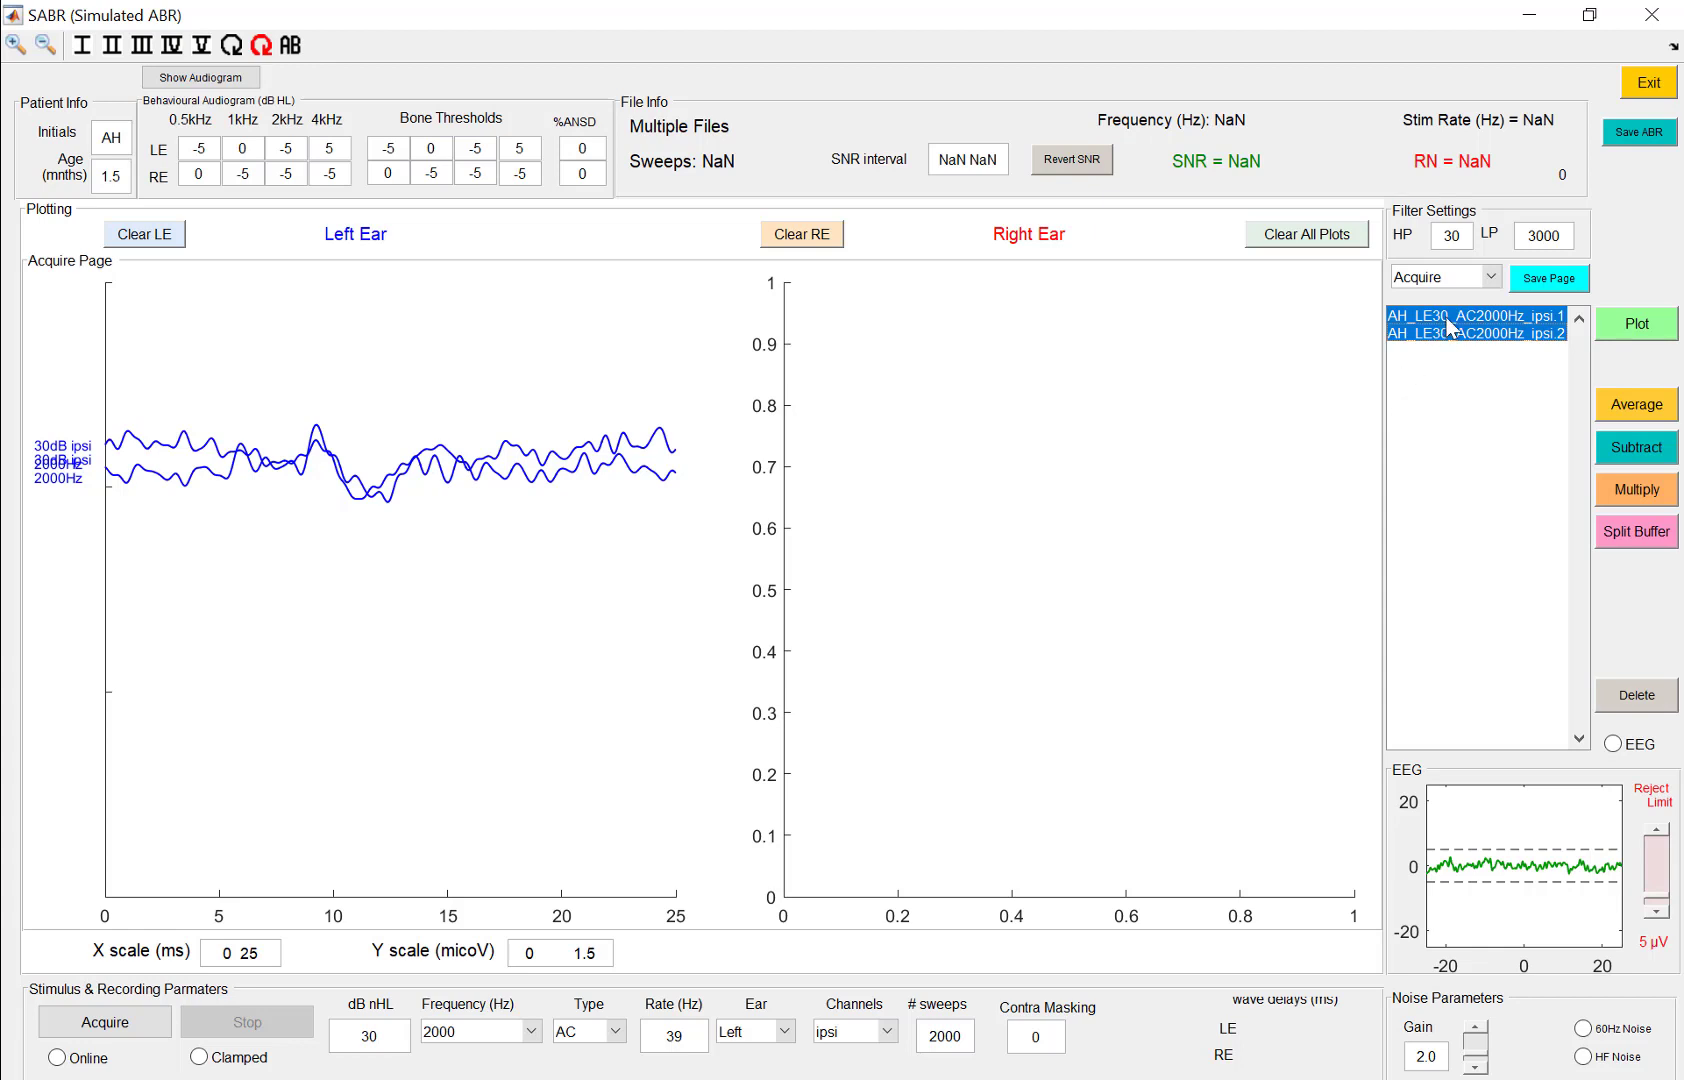
pyautogui.click(1627, 403)
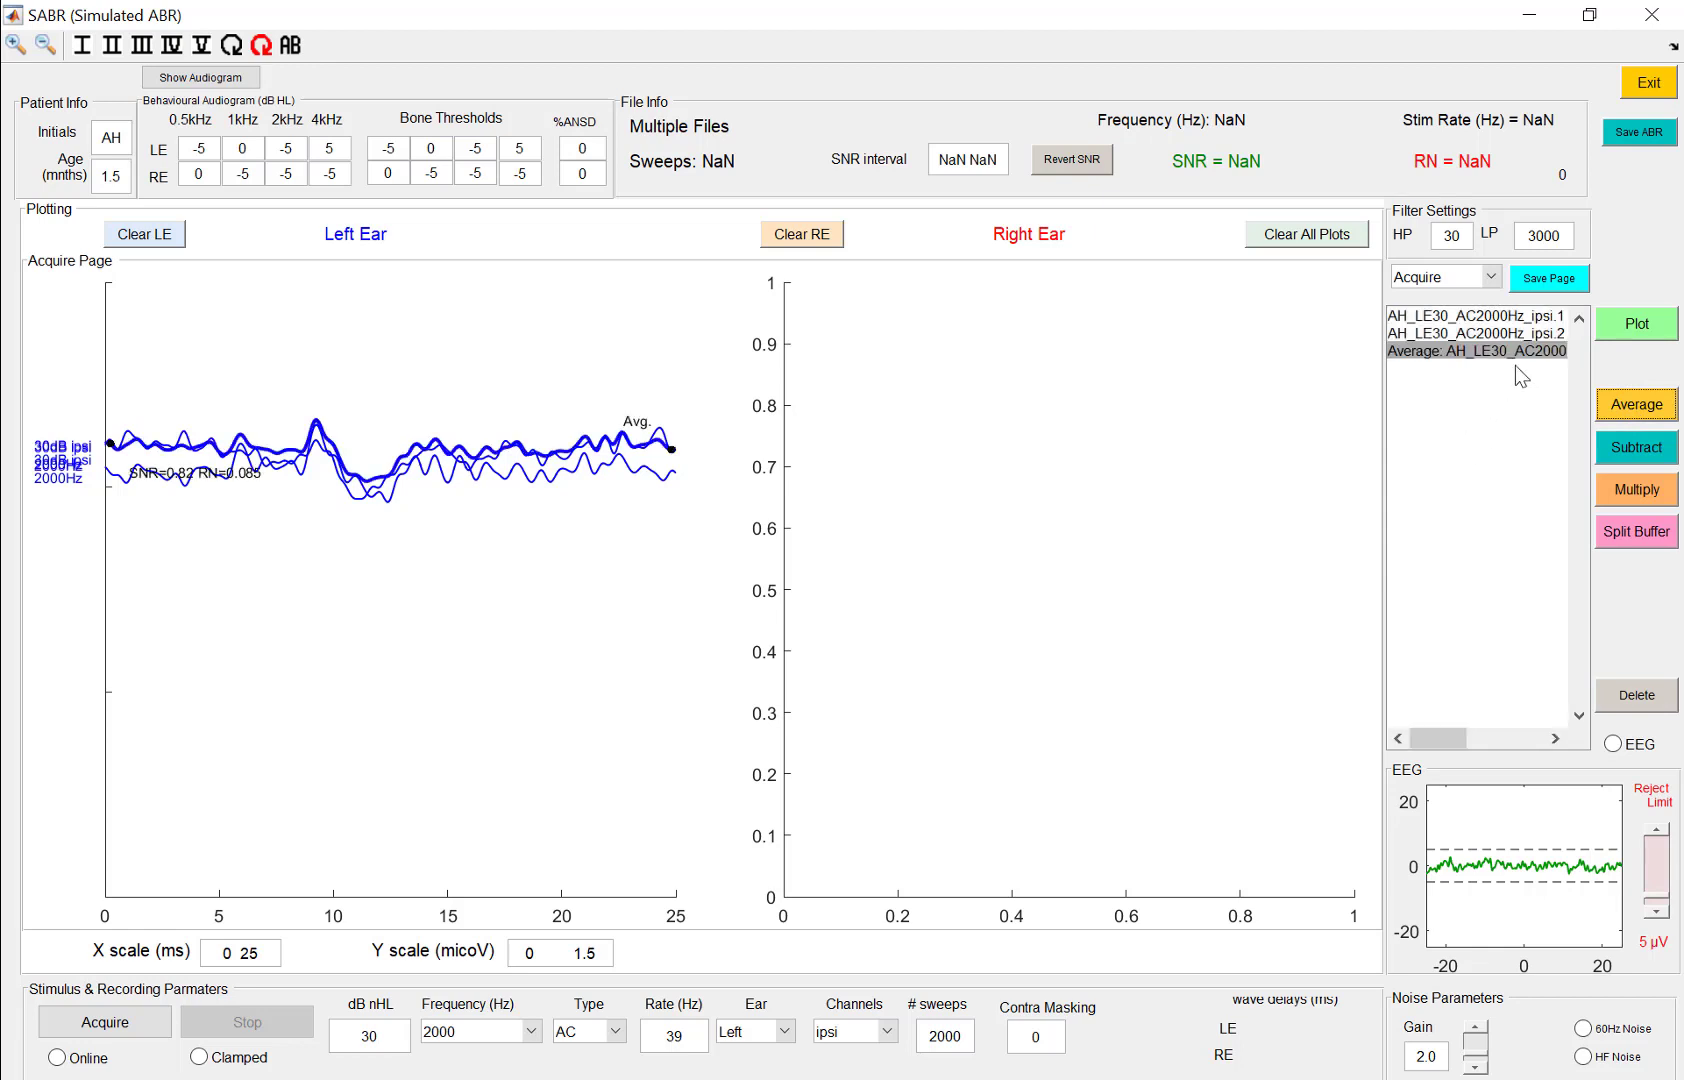
# Move the averaged waveform below the two original traces and reposition its SNR/RN and Avg. labels.
pyautogui.click(293, 459)
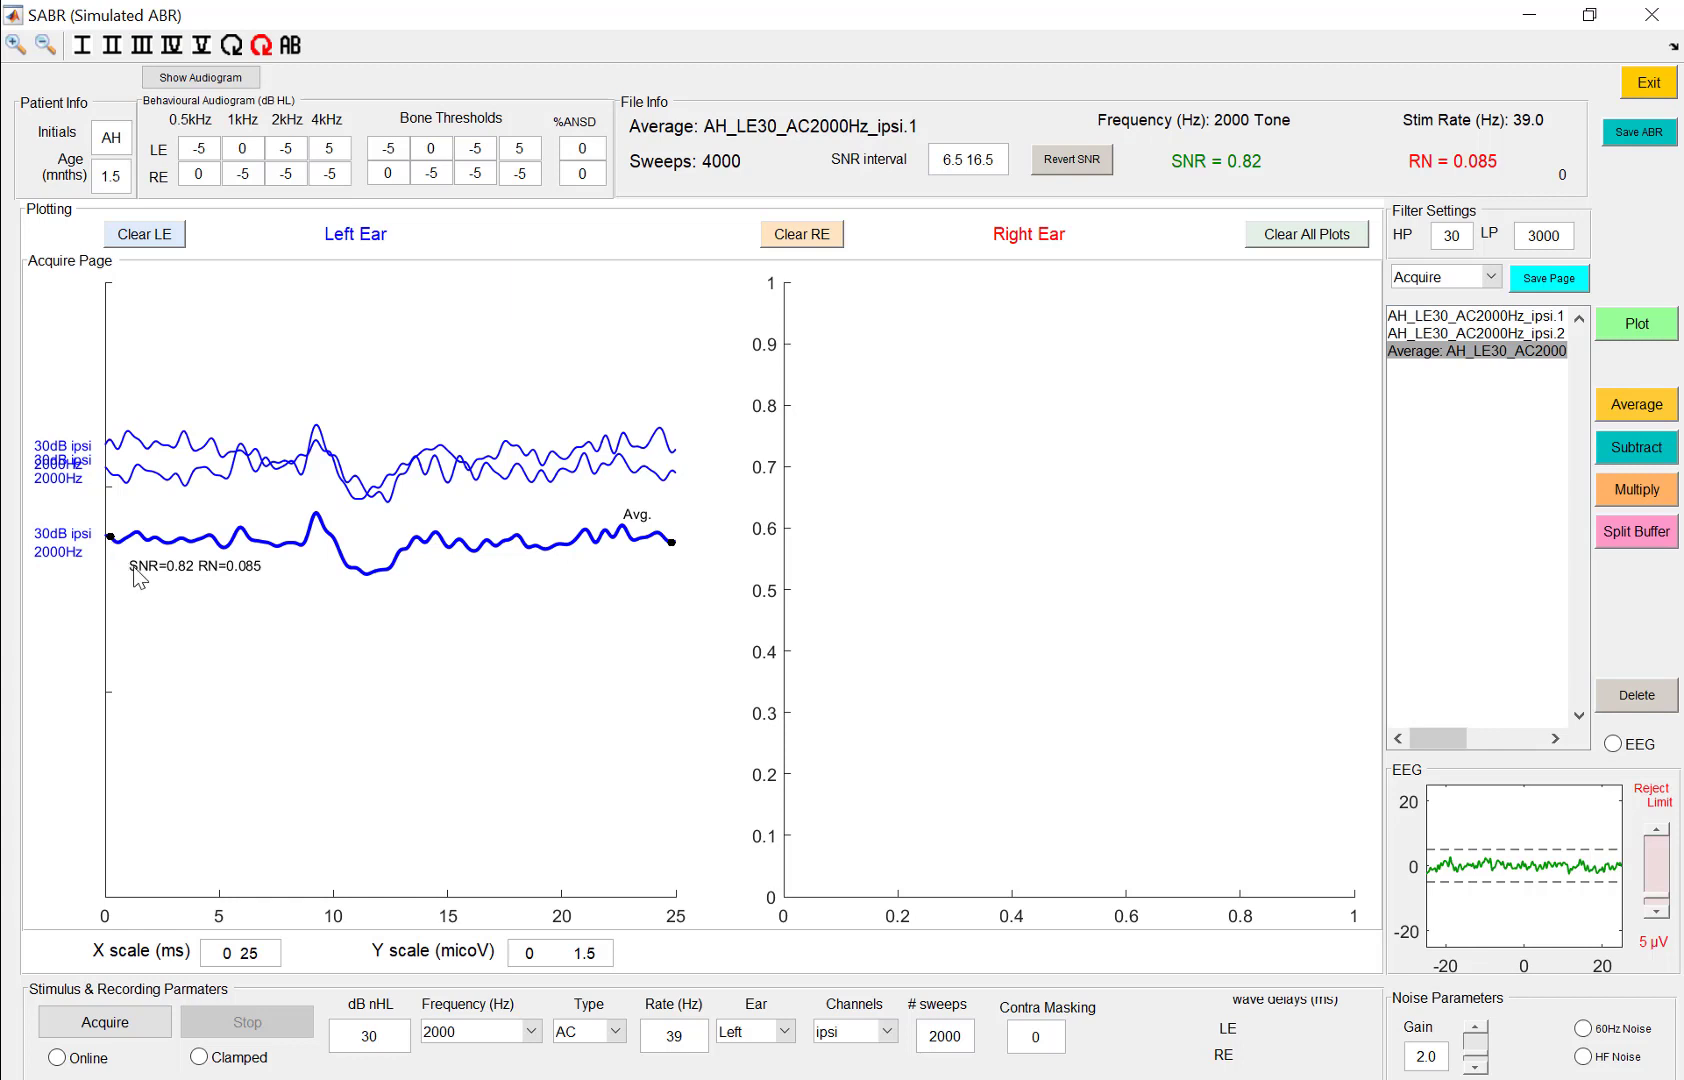
pyautogui.moveTo(111, 537)
pyautogui.mouseDown()
pyautogui.moveTo(125, 563)
pyautogui.moveTo(330, 578)
pyautogui.moveTo(595, 568)
pyautogui.moveTo(118, 566)
pyautogui.moveTo(137, 574)
pyautogui.mouseUp()
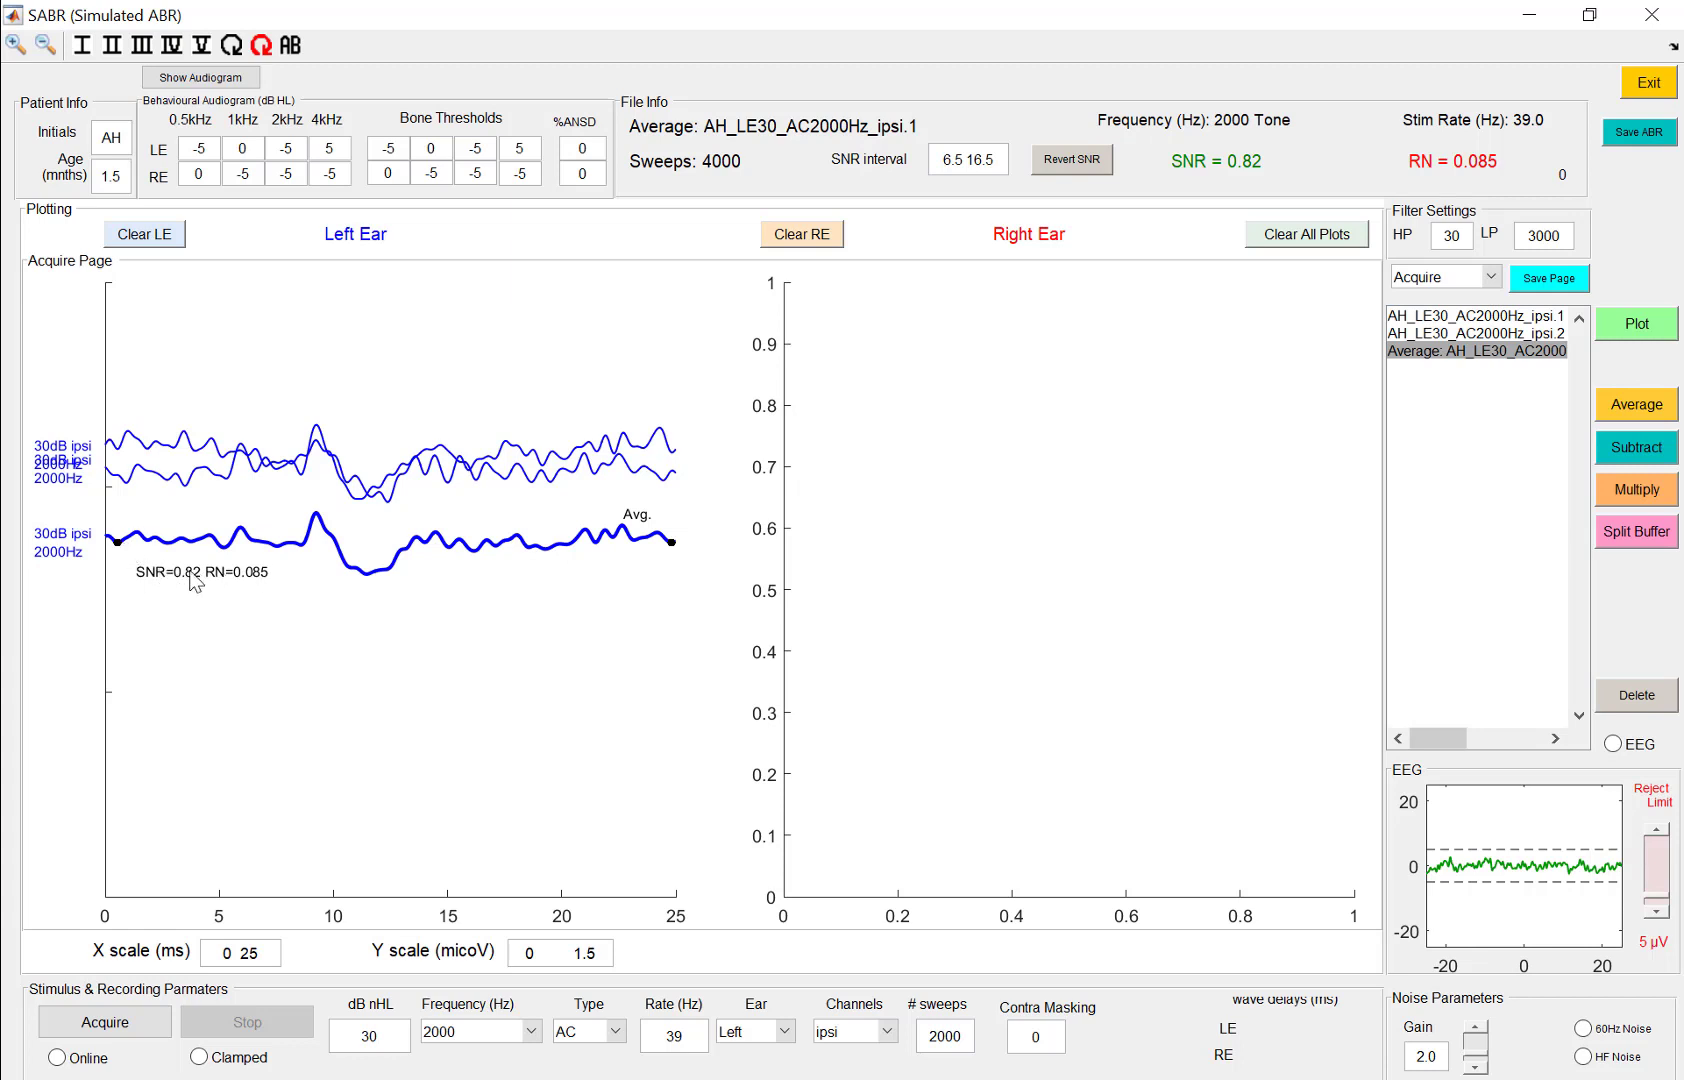
pyautogui.moveTo(196, 584)
pyautogui.mouseDown()
pyautogui.moveTo(196, 518)
pyautogui.moveTo(76, 505)
pyautogui.moveTo(60, 590)
pyautogui.moveTo(190, 596)
pyautogui.moveTo(195, 550)
pyautogui.moveTo(200, 594)
pyautogui.mouseUp()
pyautogui.moveTo(630, 514)
pyautogui.mouseDown()
pyautogui.moveTo(697, 508)
pyautogui.moveTo(705, 568)
pyautogui.moveTo(652, 568)
pyautogui.moveTo(665, 505)
pyautogui.moveTo(664, 548)
pyautogui.moveTo(305, 540)
pyautogui.moveTo(466, 566)
pyautogui.moveTo(672, 541)
pyautogui.mouseUp()
pyautogui.moveTo(330, 540); pyautogui.dragTo(330, 551)
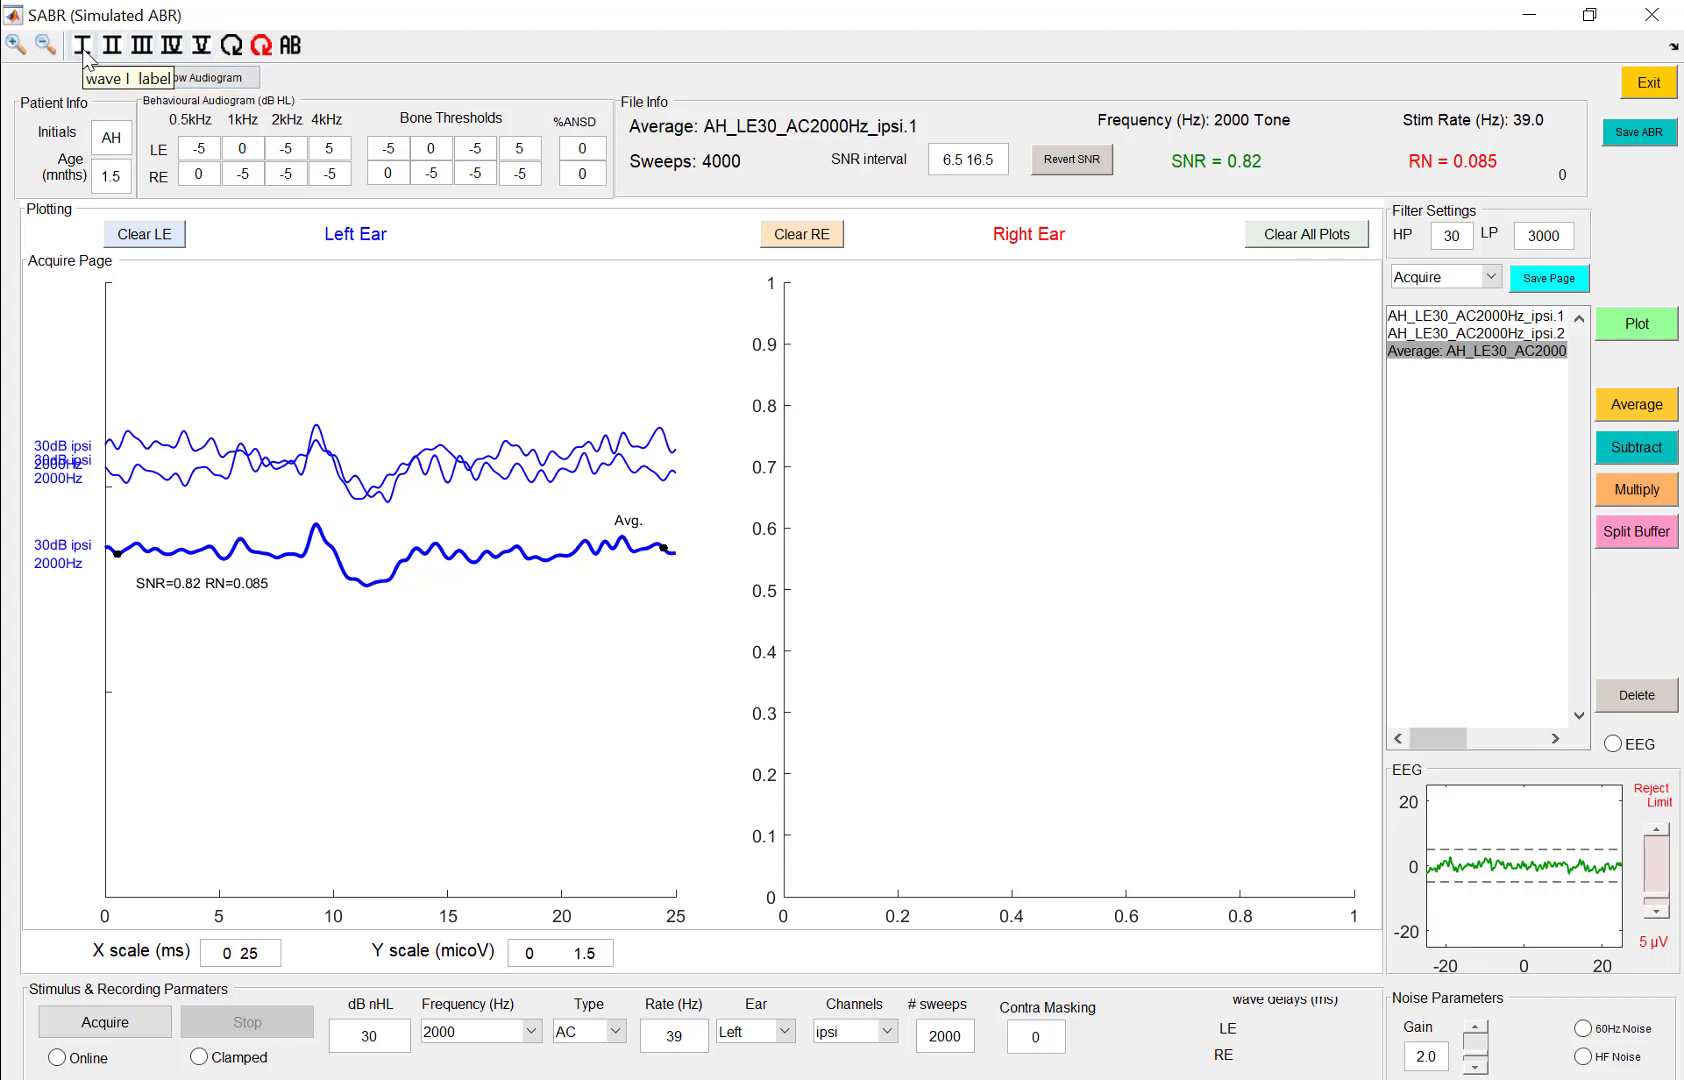
# Label wave V on the averaged waveform's peak at about 9.3 ms and adjust the V' marker on the following trough.
pyautogui.click(200, 47)
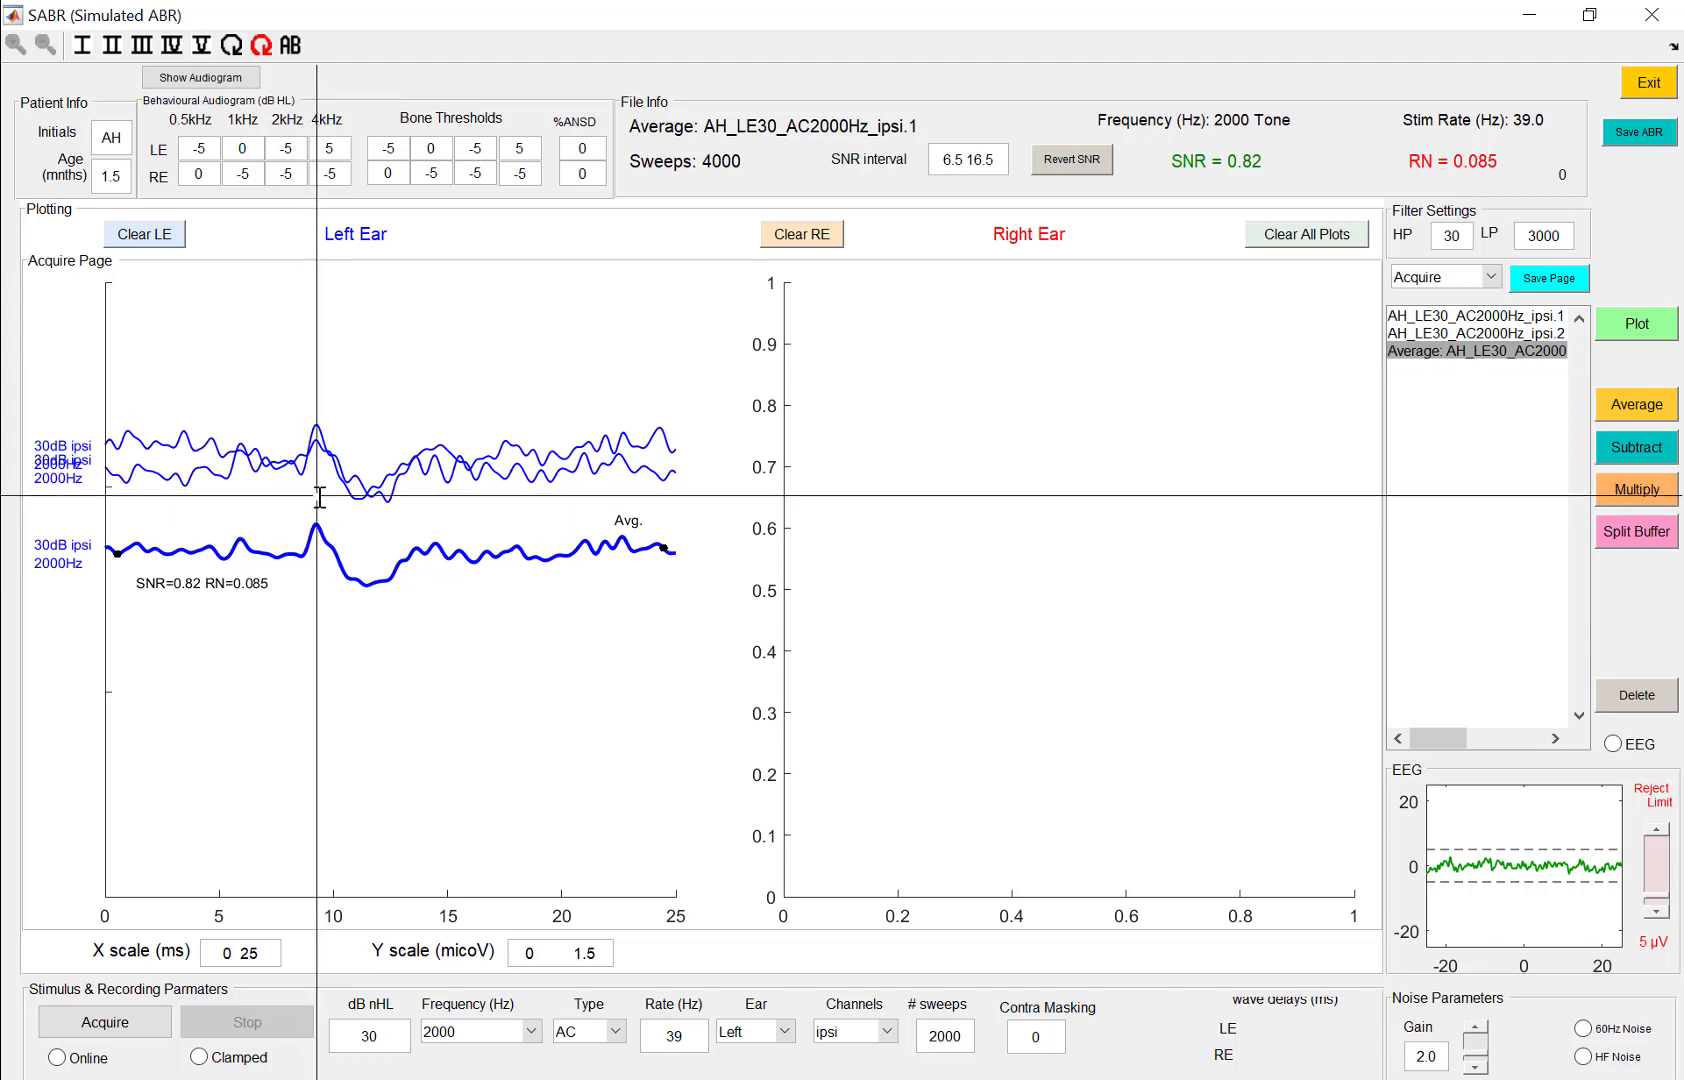
pyautogui.click(318, 498)
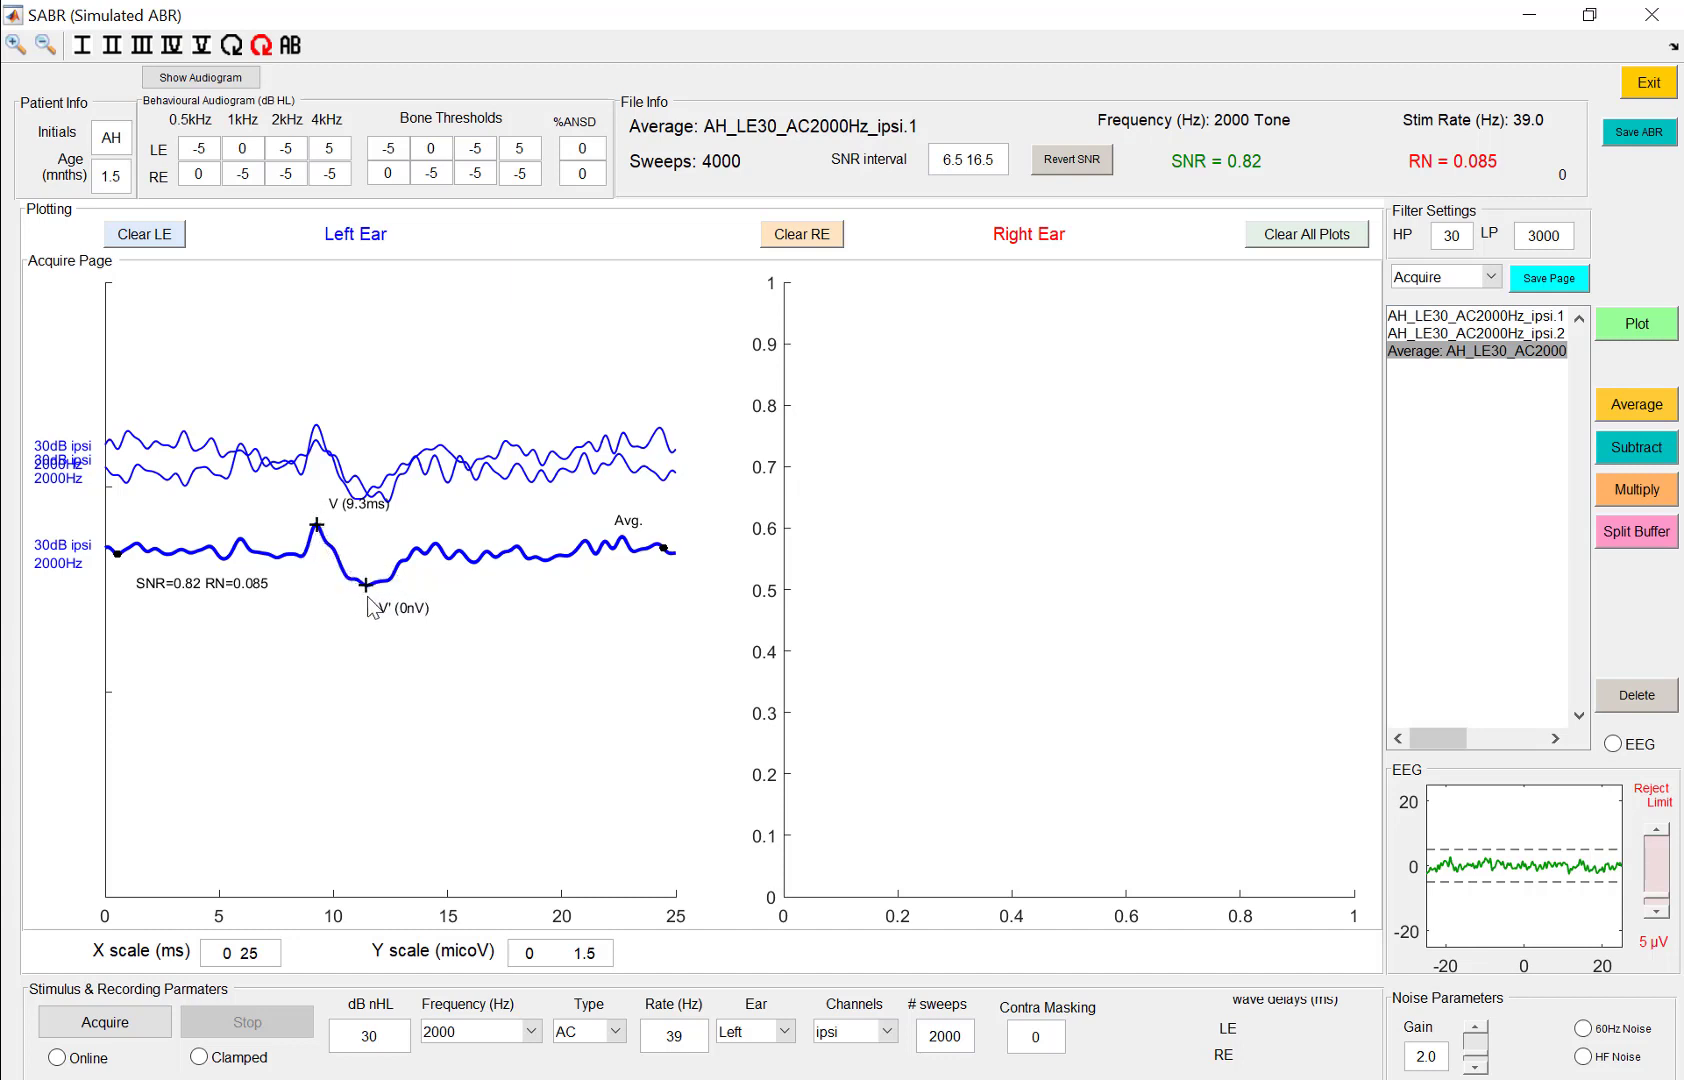
pyautogui.click(333, 552)
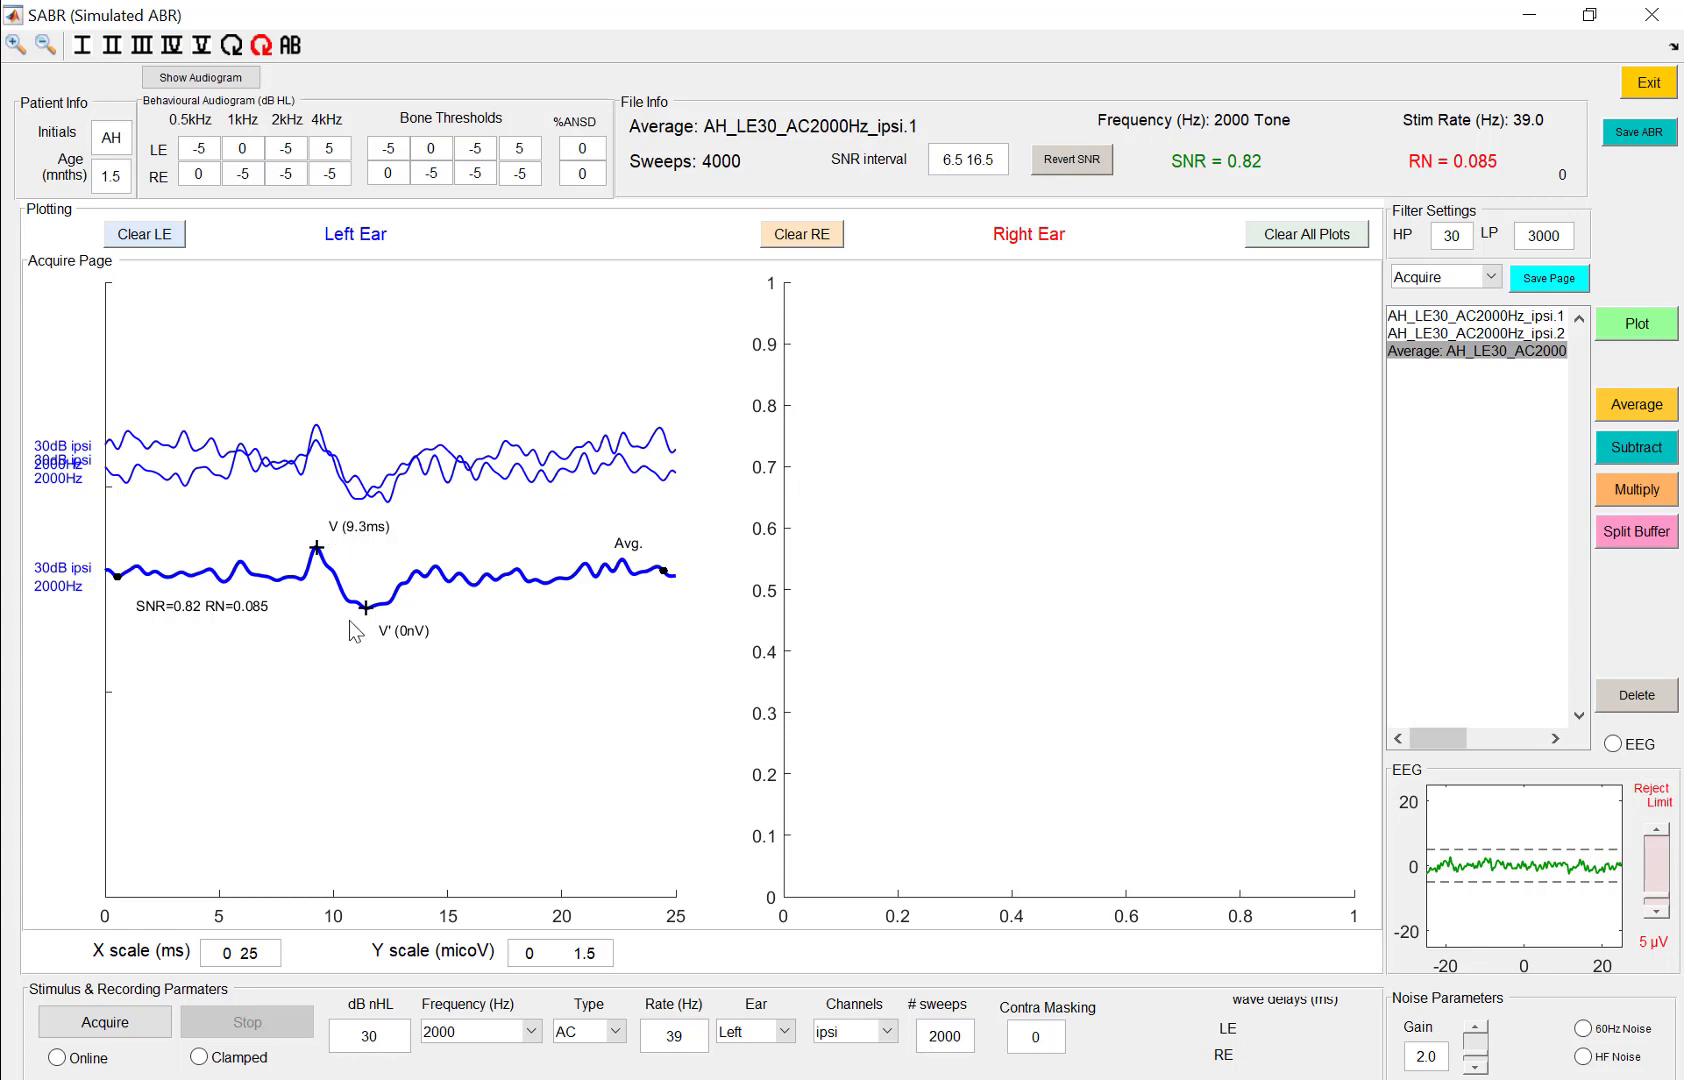
pyautogui.moveTo(368, 614); pyautogui.dragTo(350, 610)
pyautogui.click(261, 45)
pyautogui.click(233, 52)
pyautogui.click(261, 47)
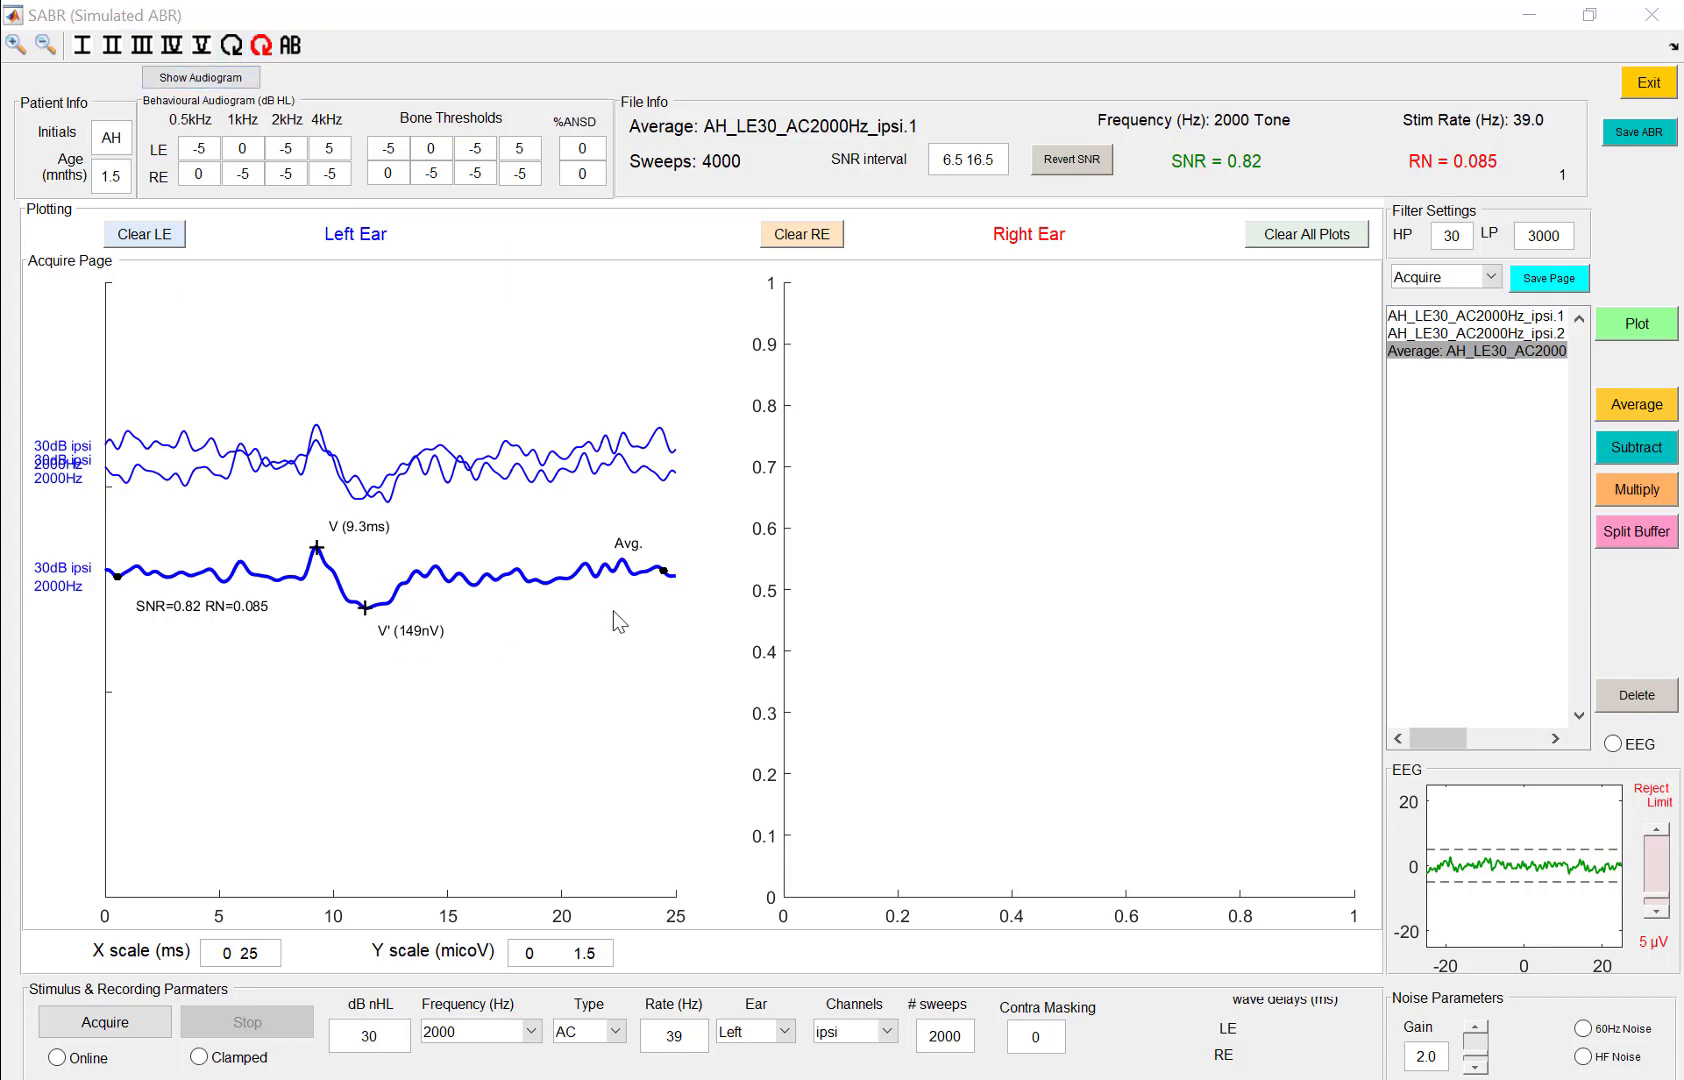
# Add a custom marker labelled "39 Hz stim rate" to the averaged waveform and position it at about 14.5 ms.
pyautogui.click(290, 45)
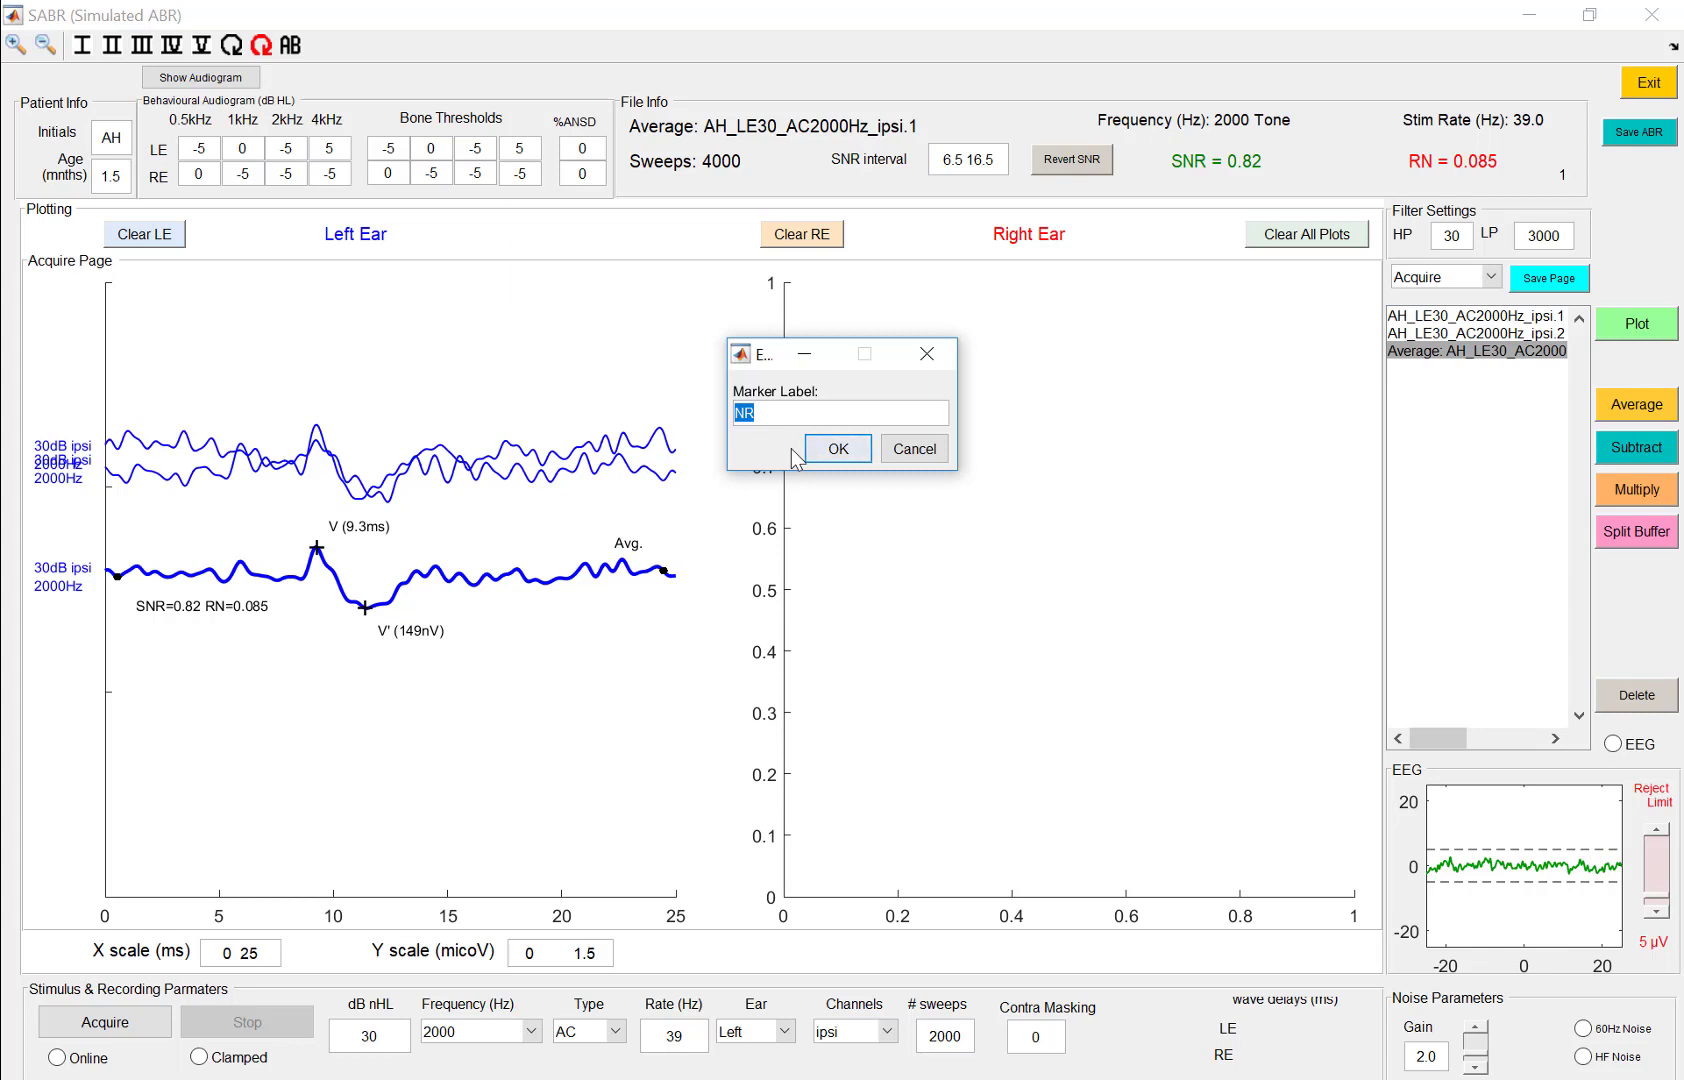
pyautogui.write('39 Hz stim rate')
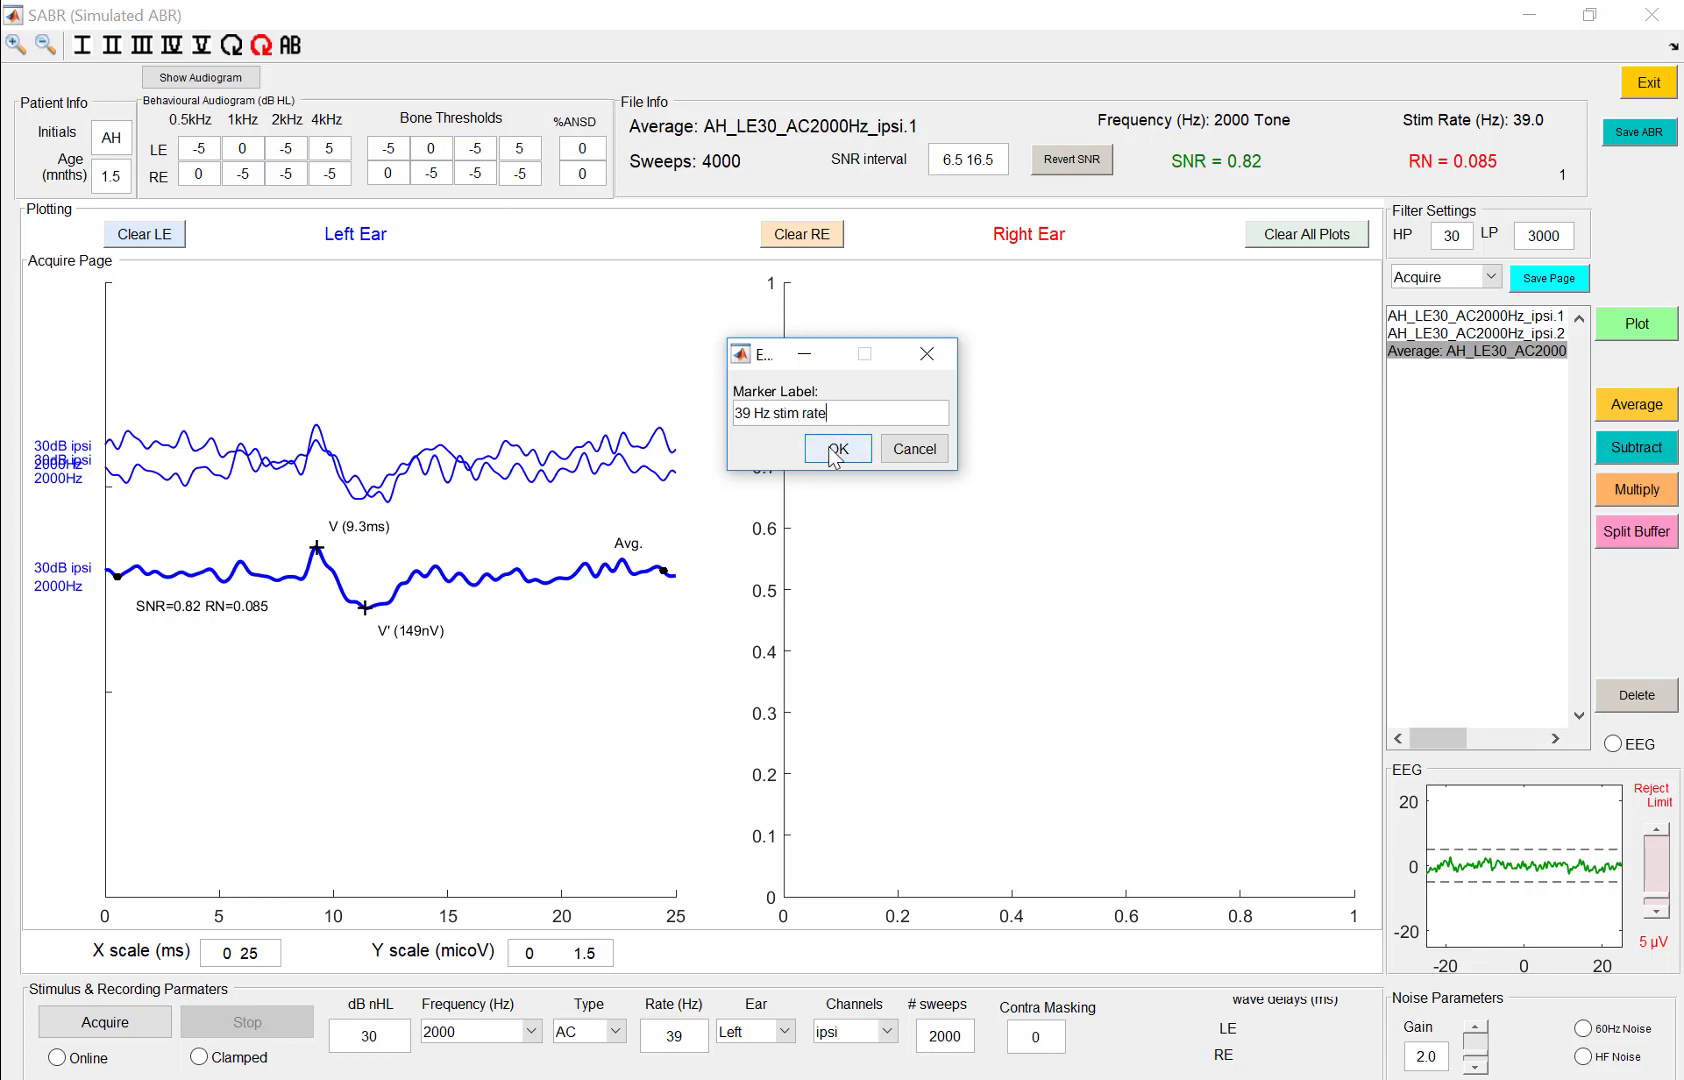
pyautogui.click(835, 450)
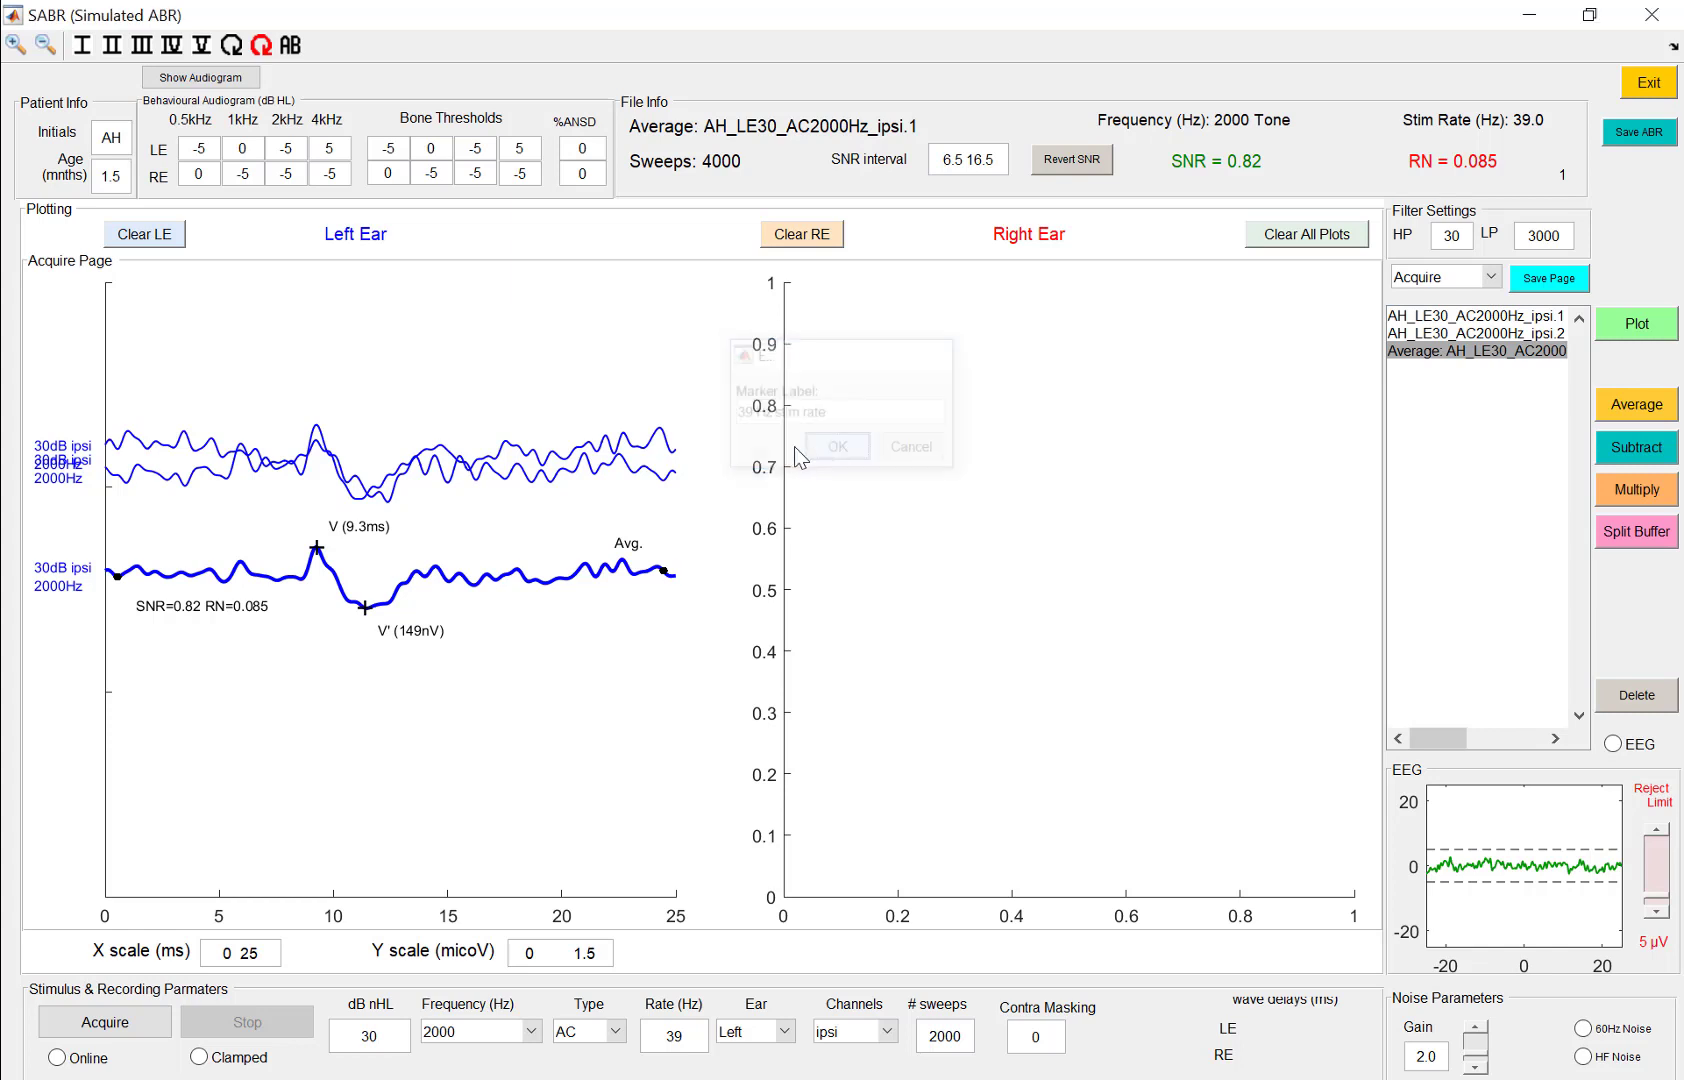
pyautogui.click(516, 547)
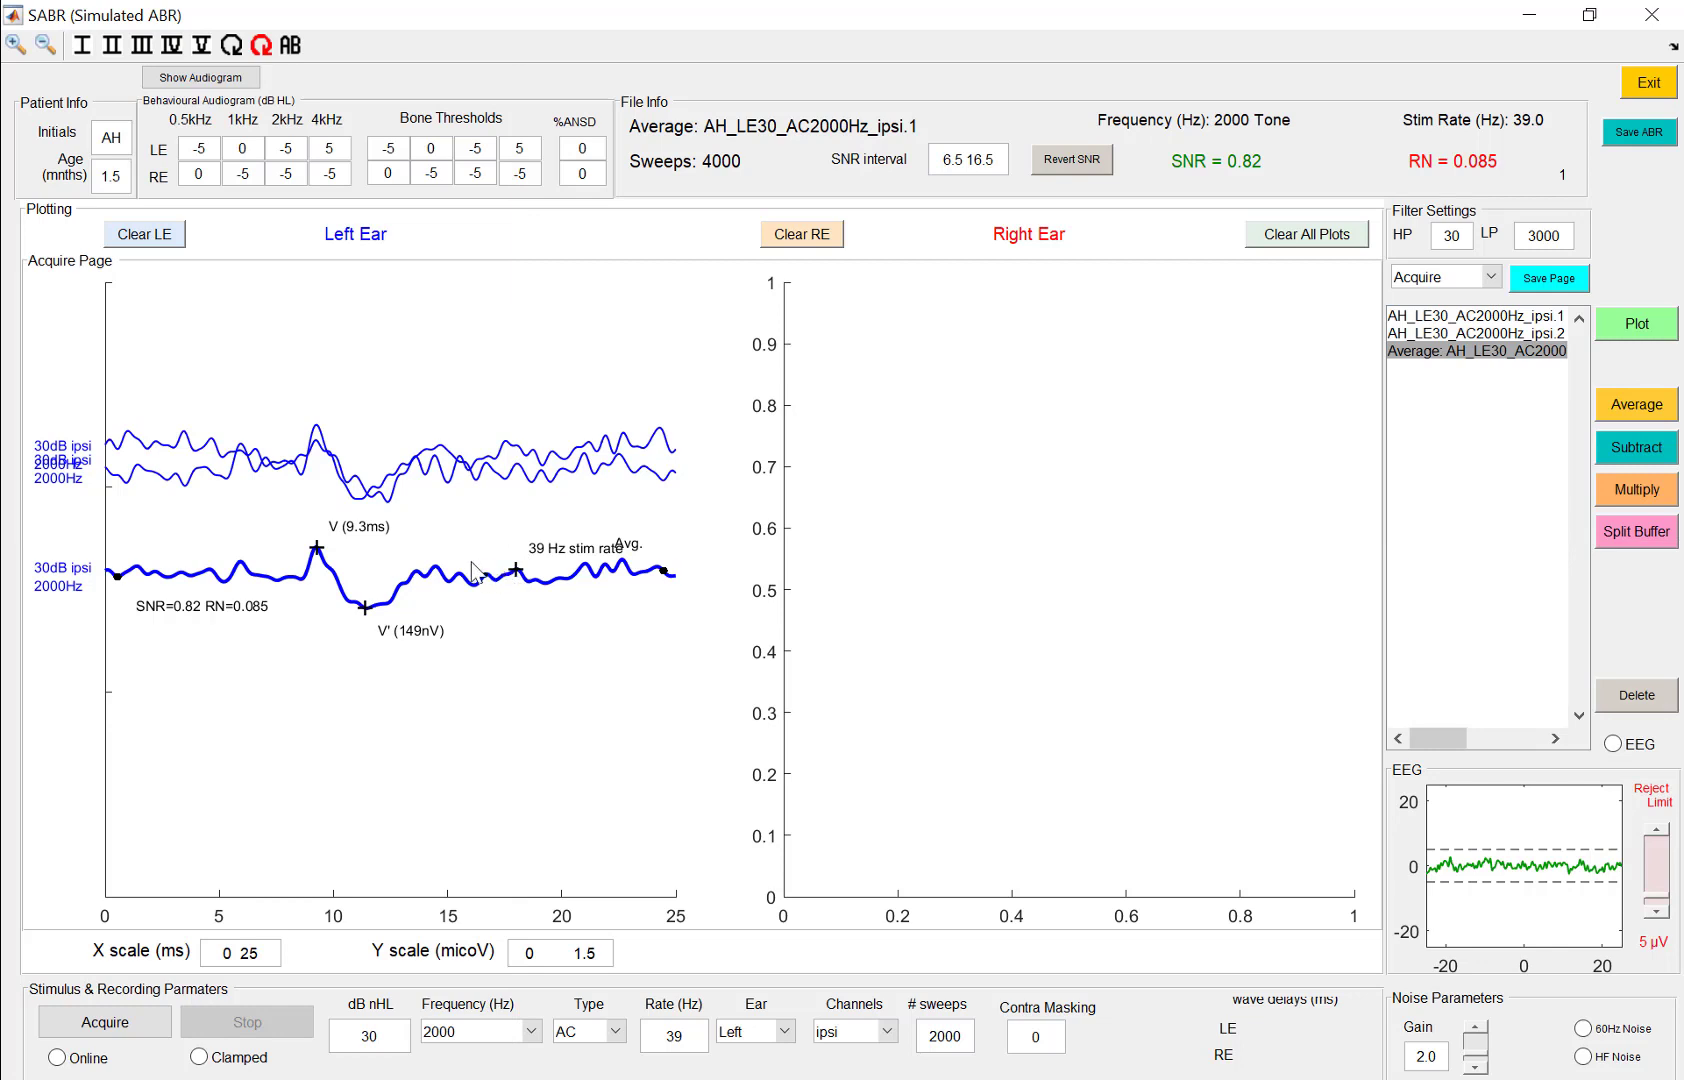
pyautogui.moveTo(518, 566); pyautogui.dragTo(447, 560)
pyautogui.moveTo(446, 571); pyautogui.dragTo(435, 567)
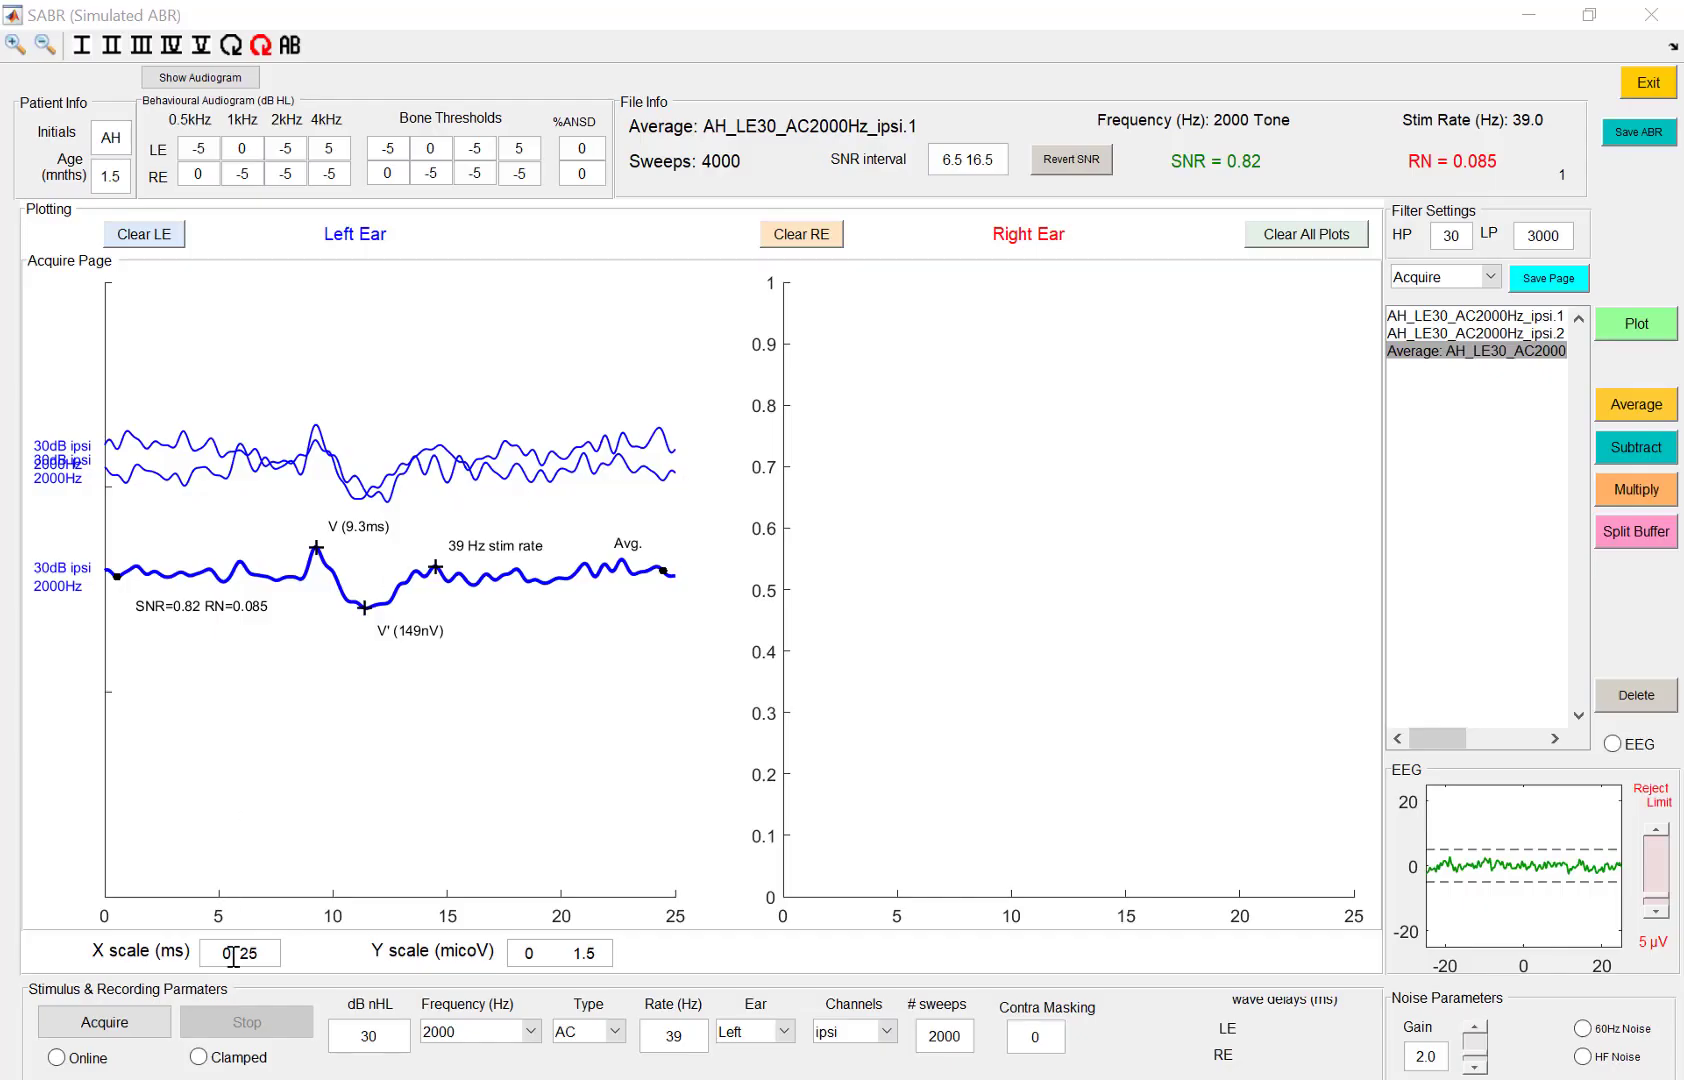
# Set the X scale to -25 to 25 ms to view the full prestimulus portion of the waveforms.
pyautogui.moveTo(232, 952); pyautogui.dragTo(212, 951)
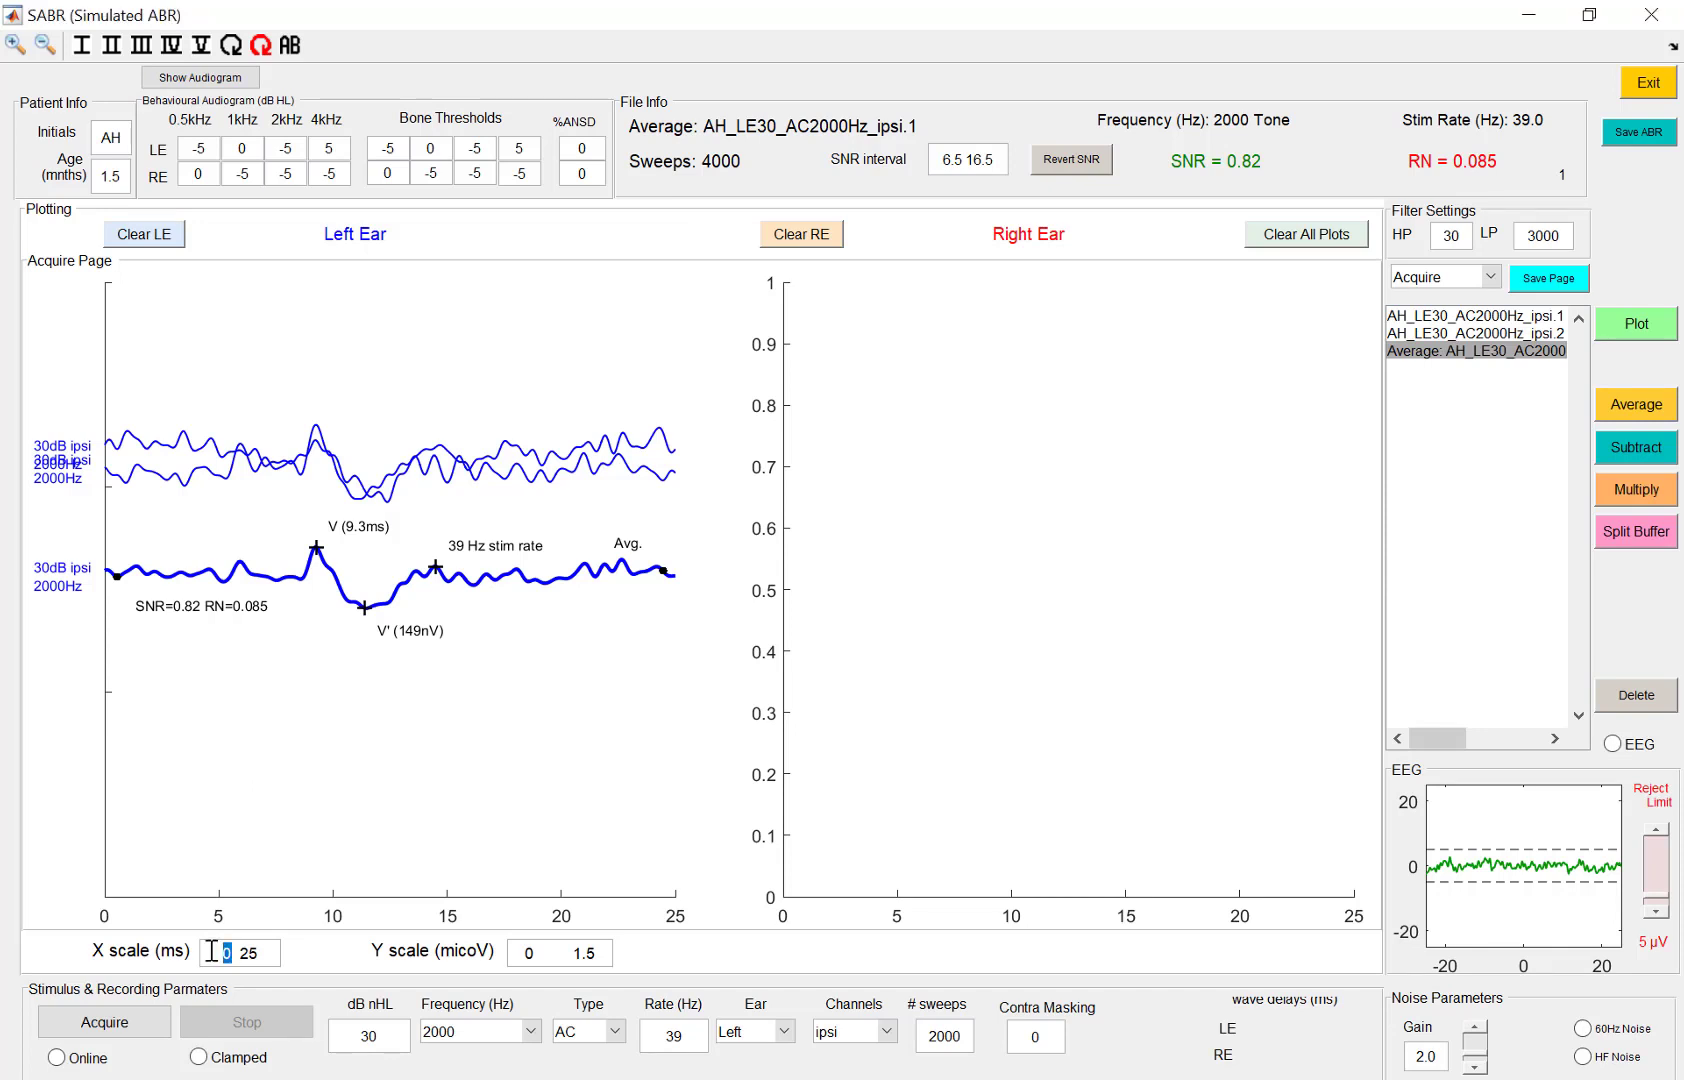
pyautogui.write('-25')
pyautogui.press('Return')
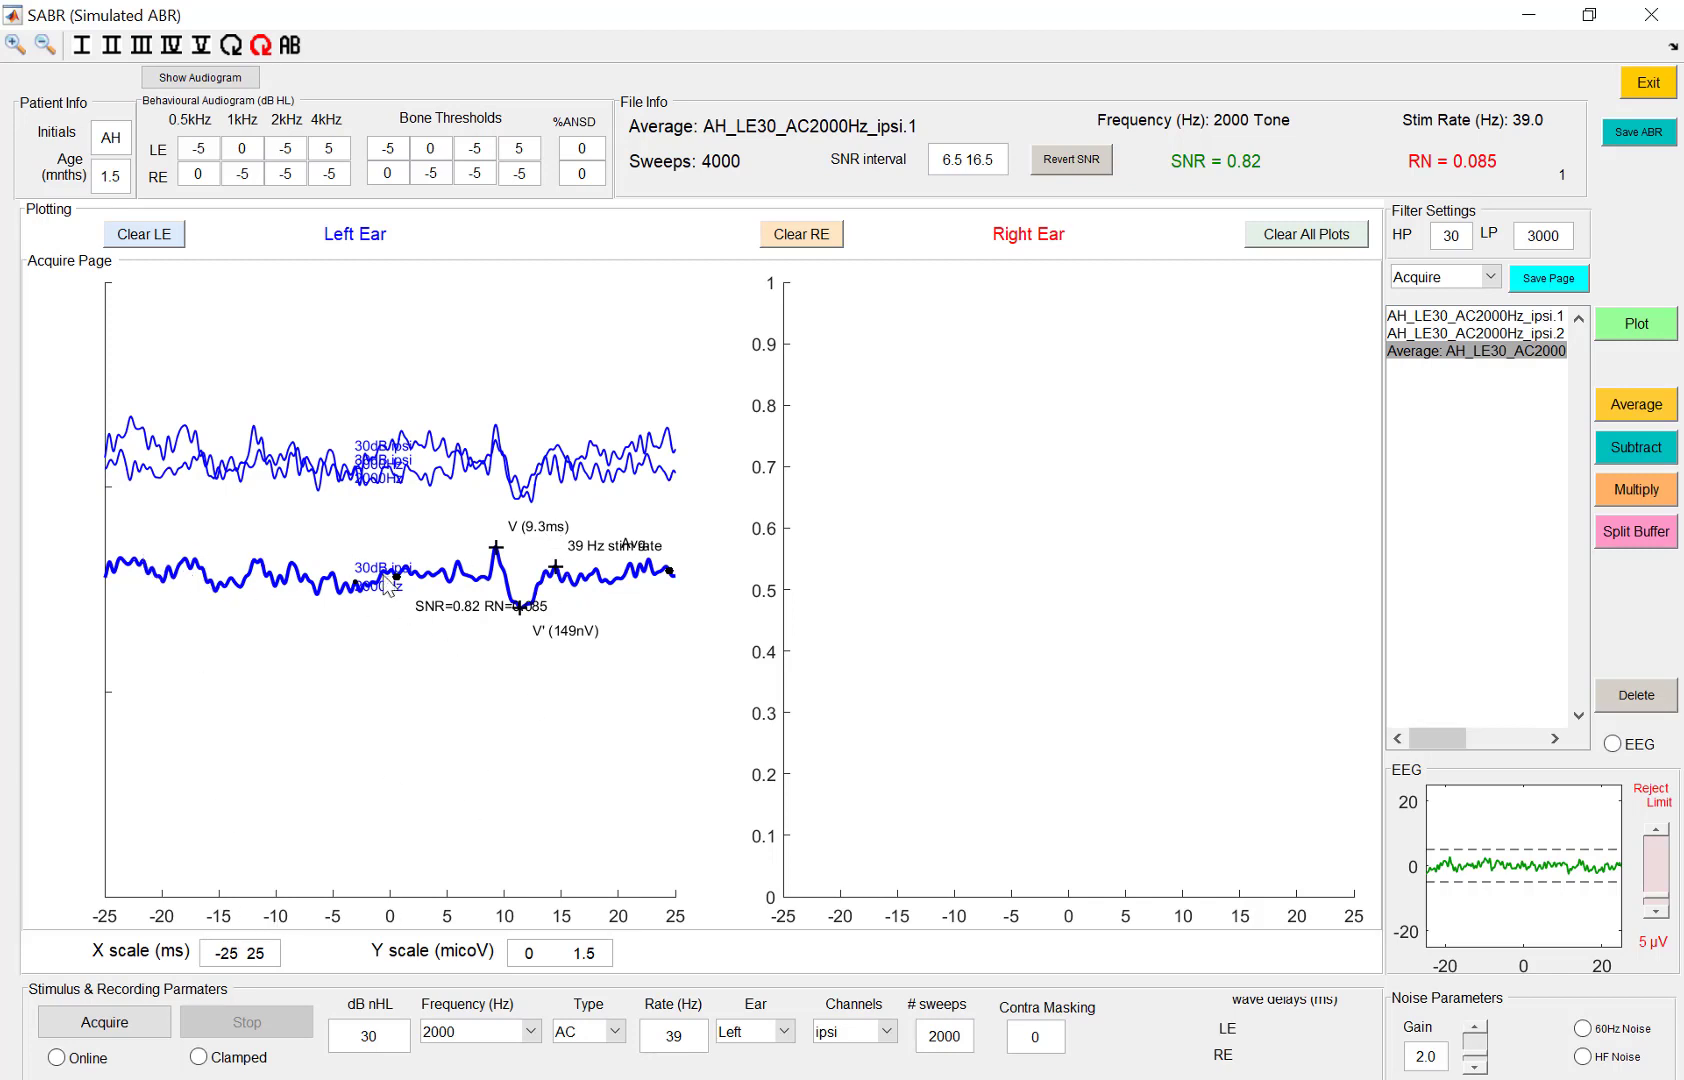
pyautogui.click(668, 571)
# Return the start of the X scale to 0 ms.
pyautogui.moveTo(246, 948); pyautogui.dragTo(195, 951)
pyautogui.write('0')
pyautogui.press('Return')
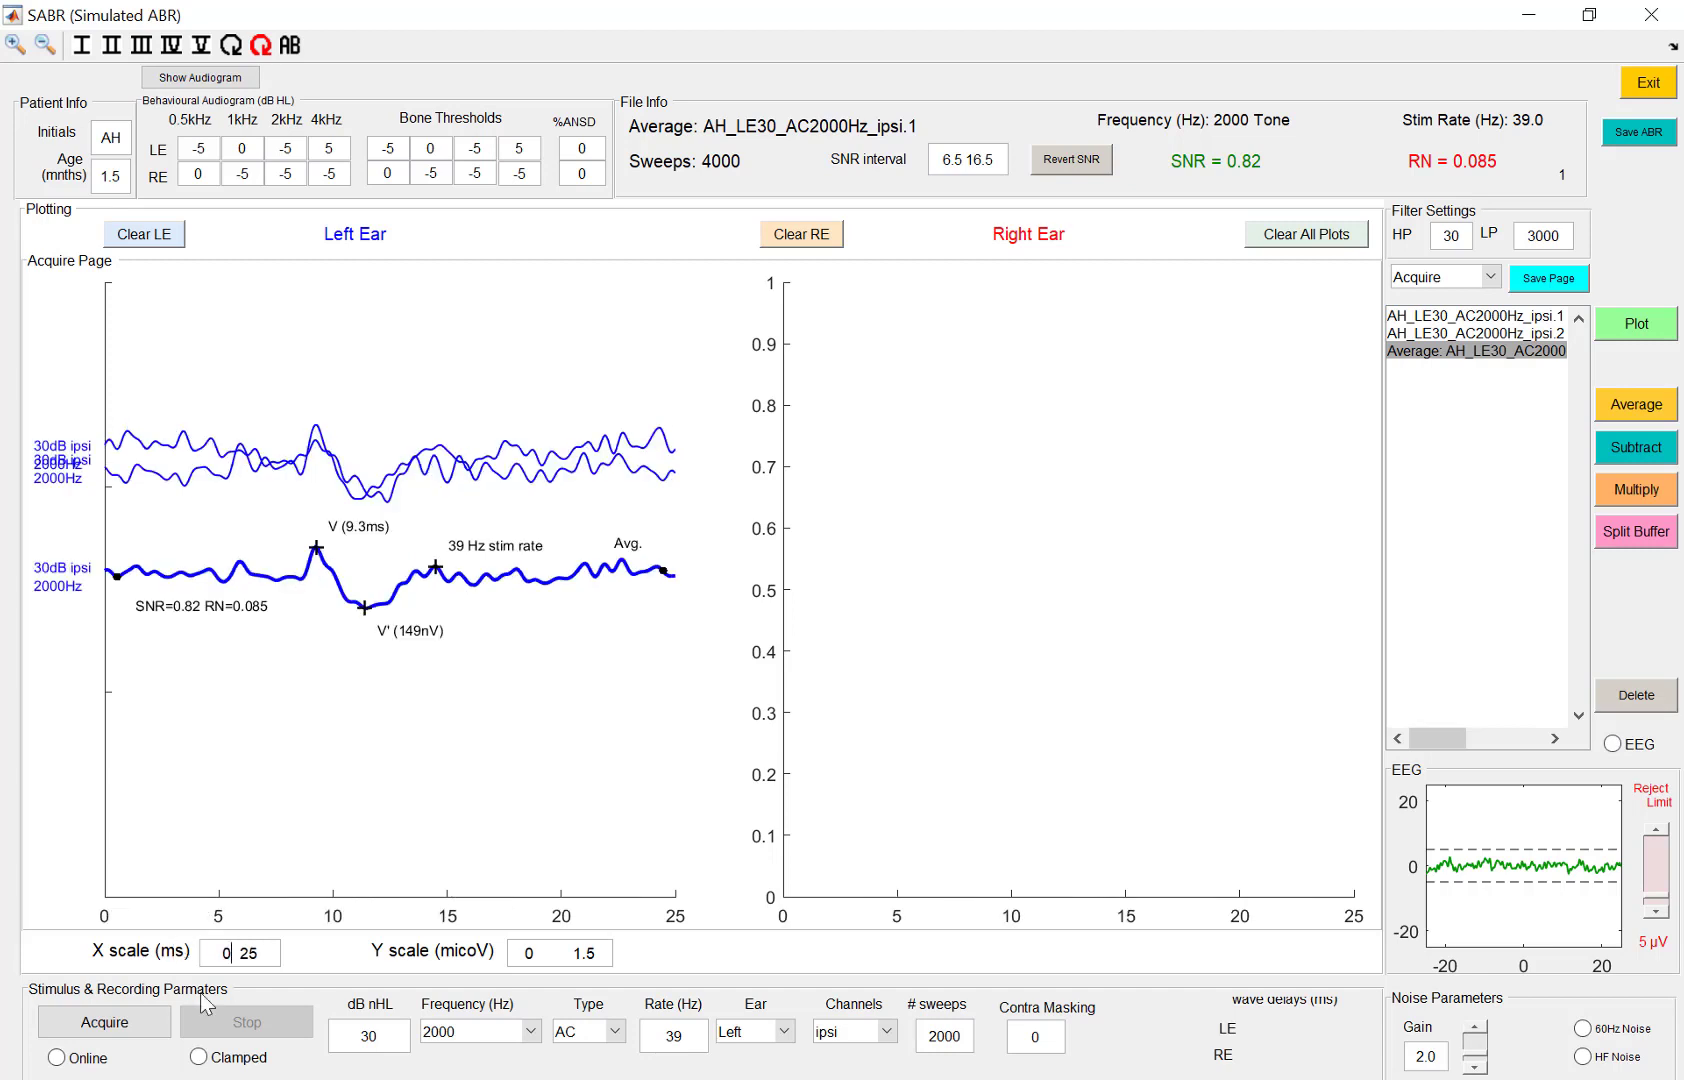
# Set the upper limit of the Y scale to 1 microvolt to enlarge the plotted waveforms.
pyautogui.moveTo(573, 953); pyautogui.dragTo(607, 957)
pyautogui.write('.')
pyautogui.press('BackSpace')
pyautogui.write('1')
pyautogui.press('Return')
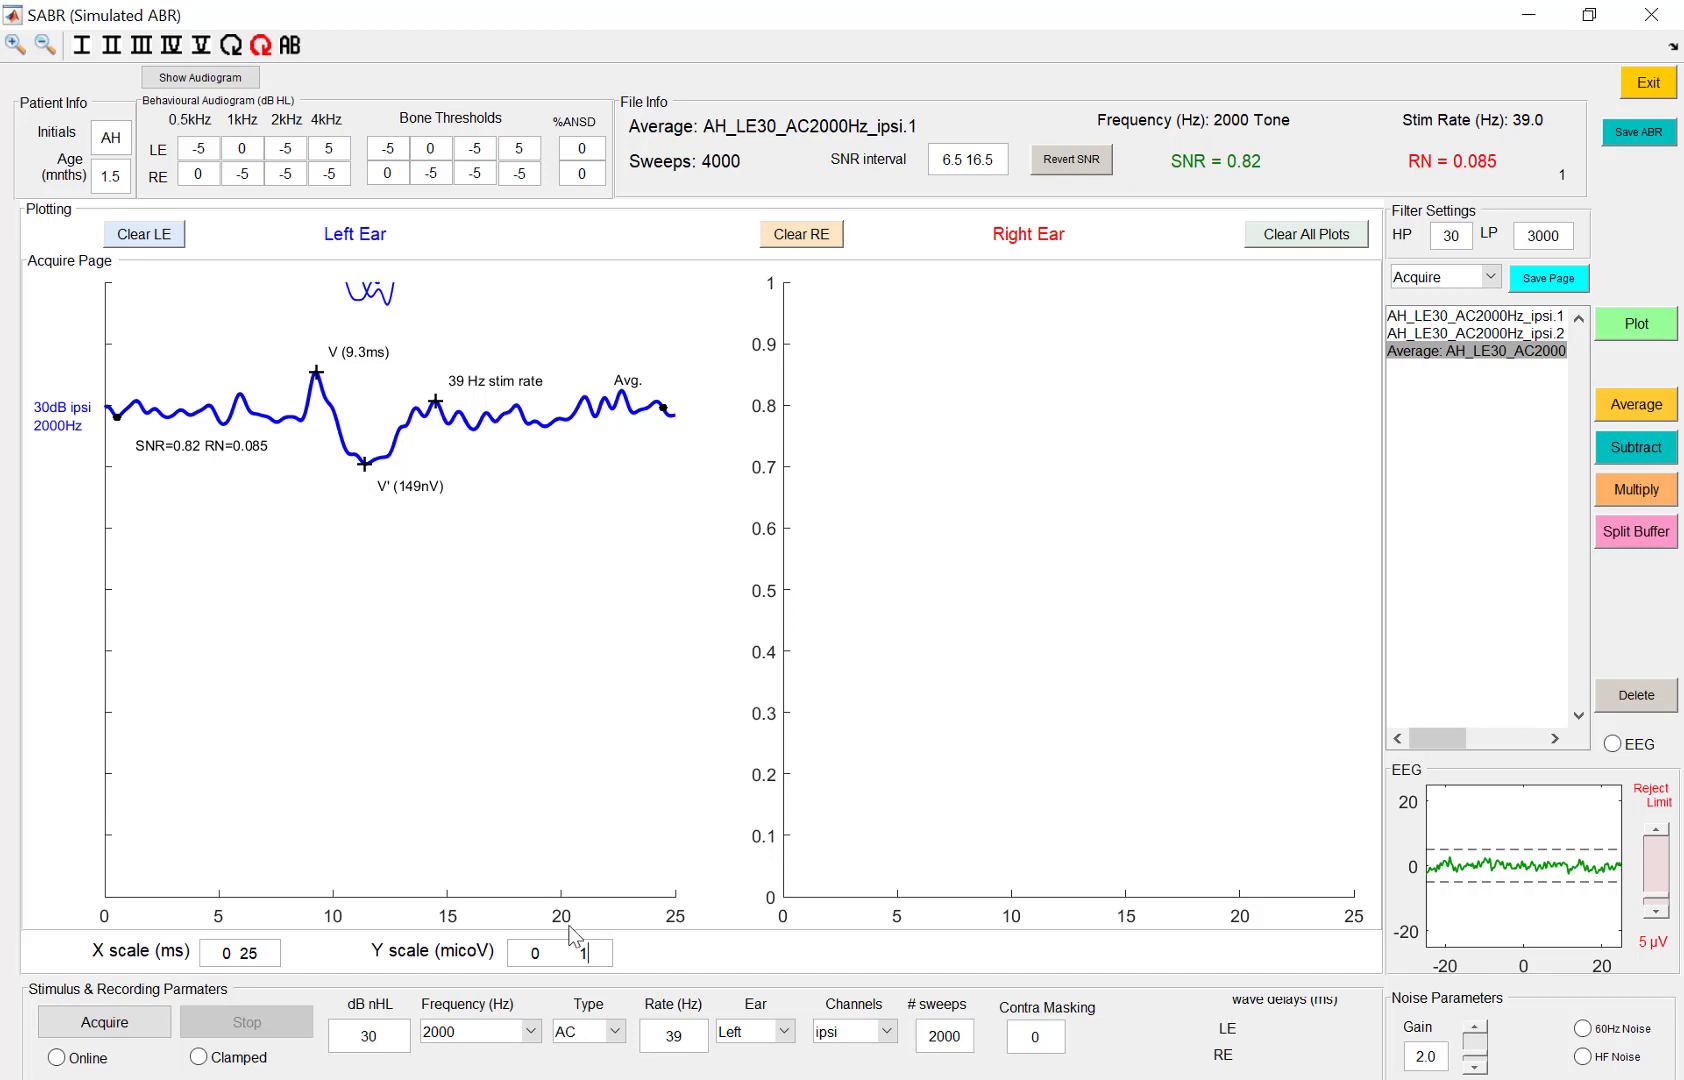
# Set the Y scale to 0.5 to 1.5 microvolts, then reduce its upper limit to 1.25.
pyautogui.moveTo(588, 953); pyautogui.dragTo(510, 950)
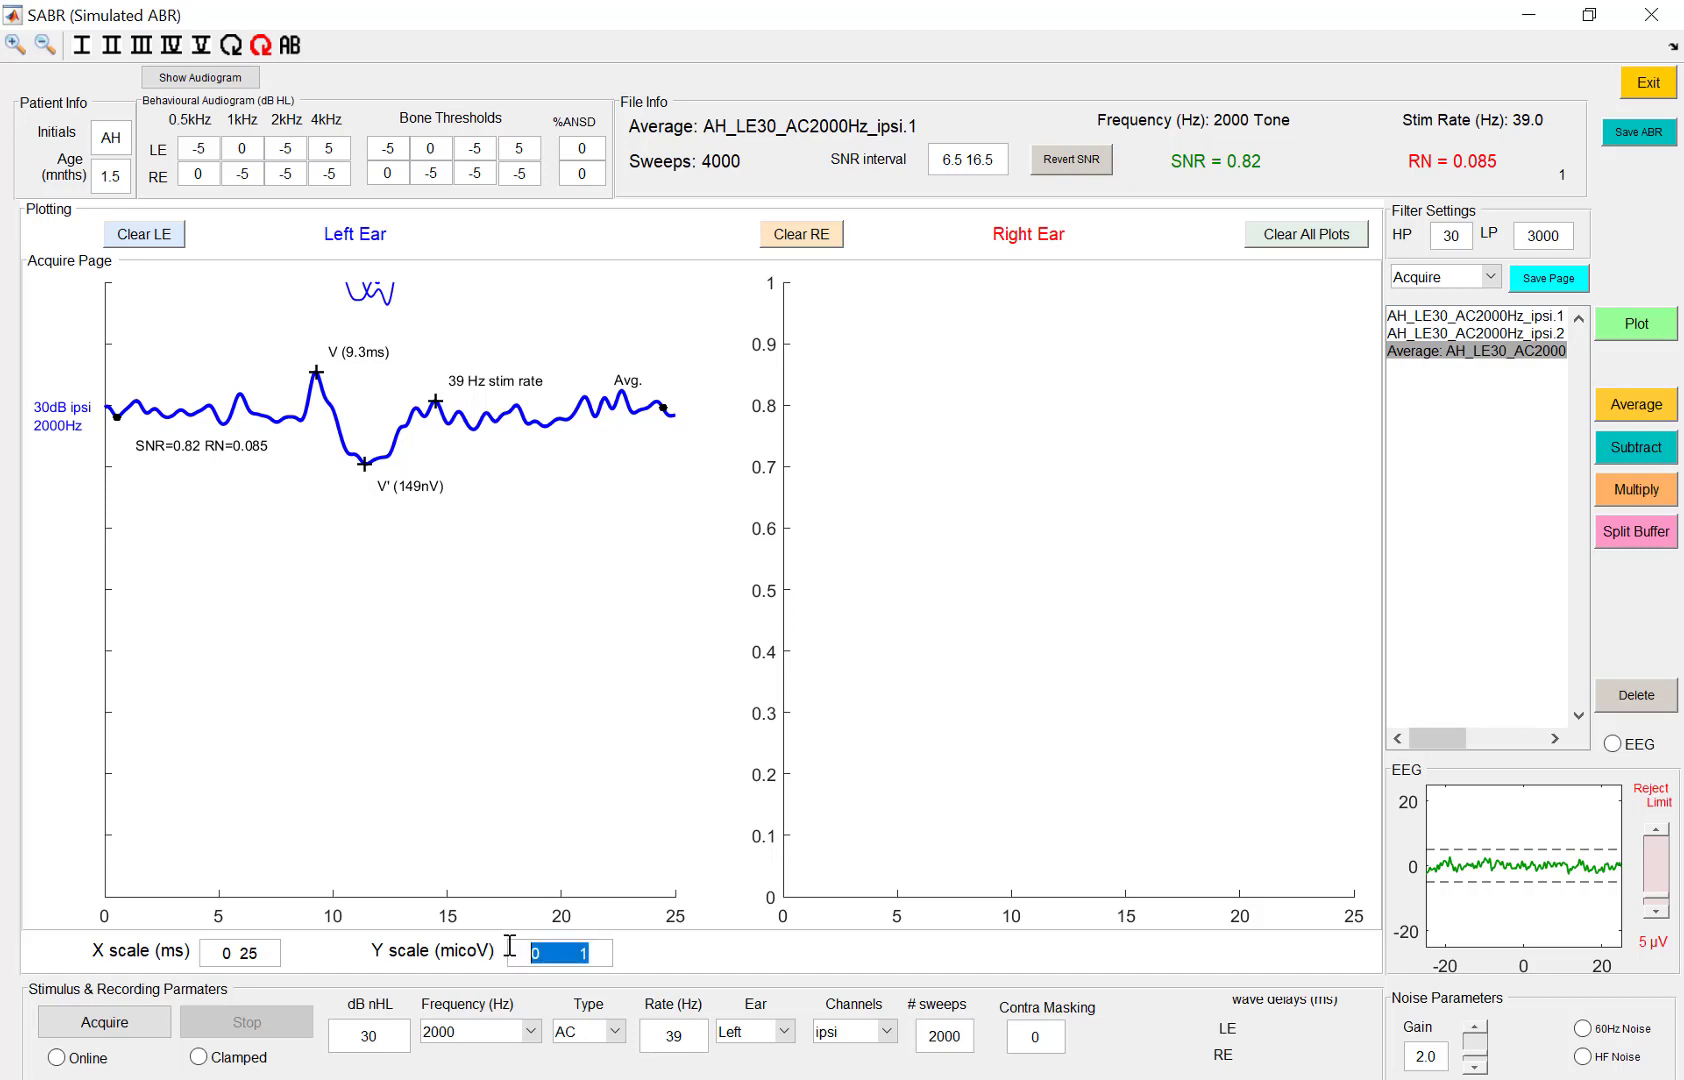
pyautogui.write('0.5 1.5')
pyautogui.press('Return')
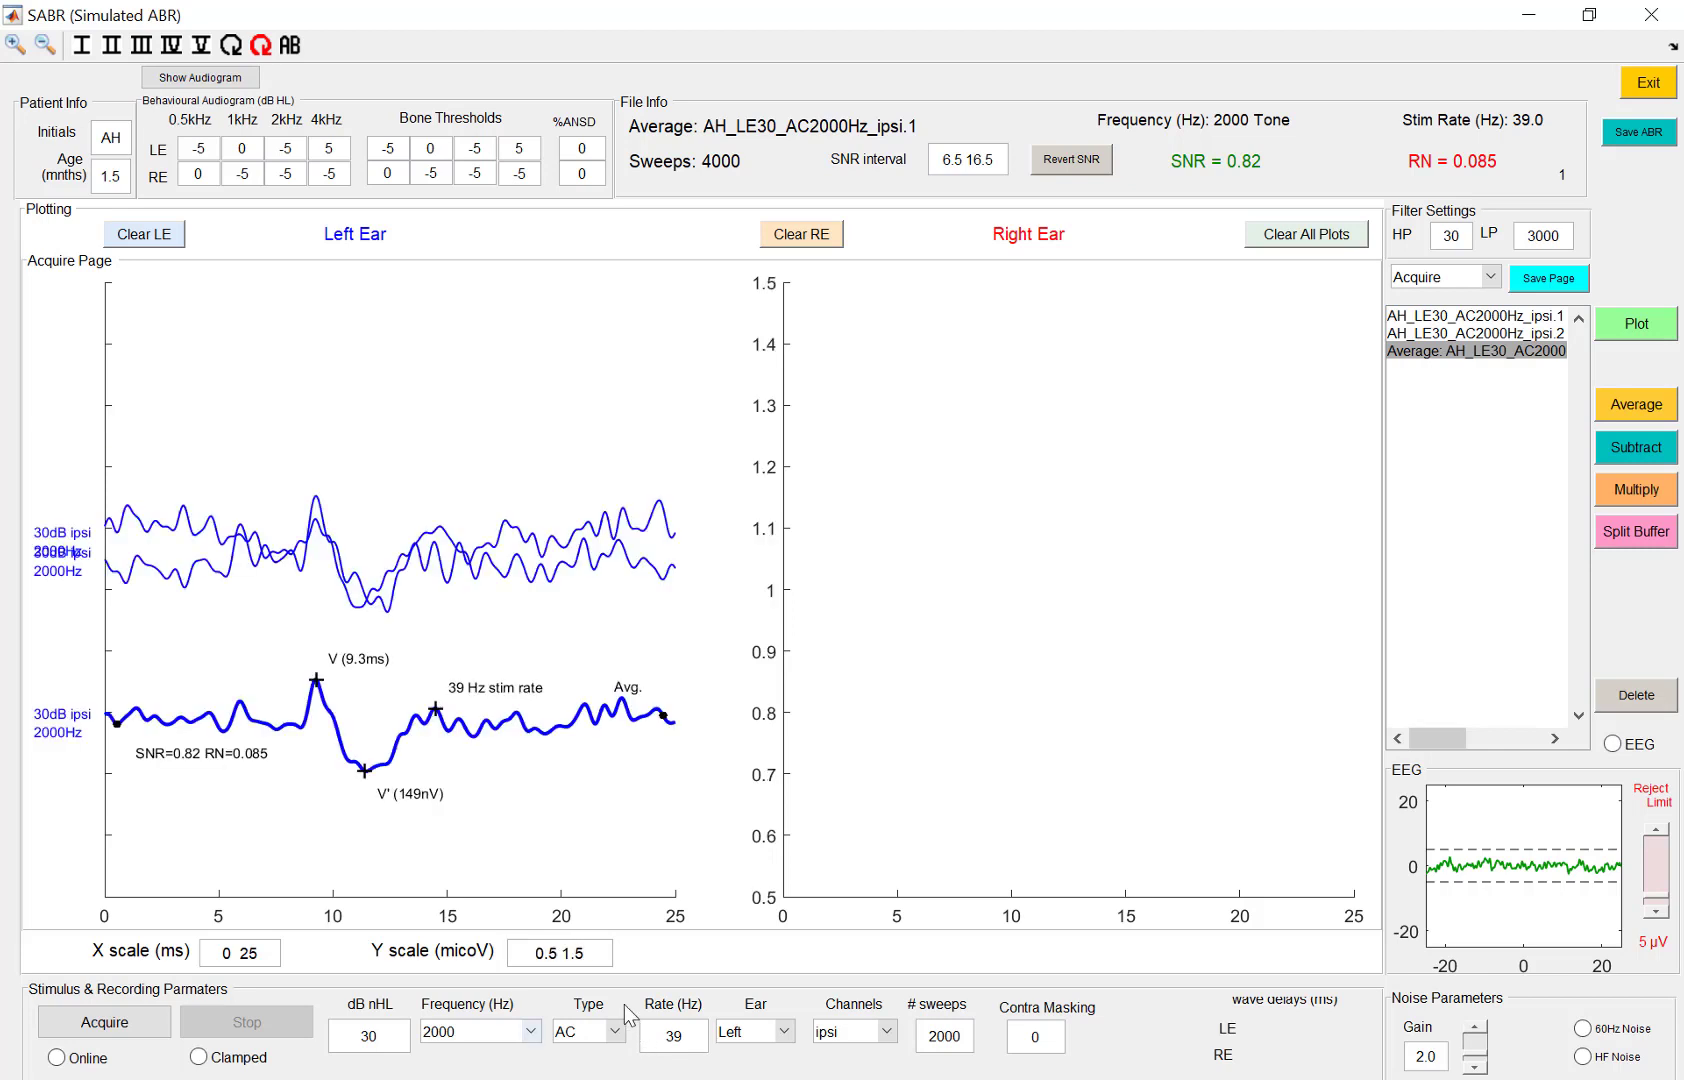
pyautogui.click(580, 958)
pyautogui.write('2')
pyautogui.press('Return')
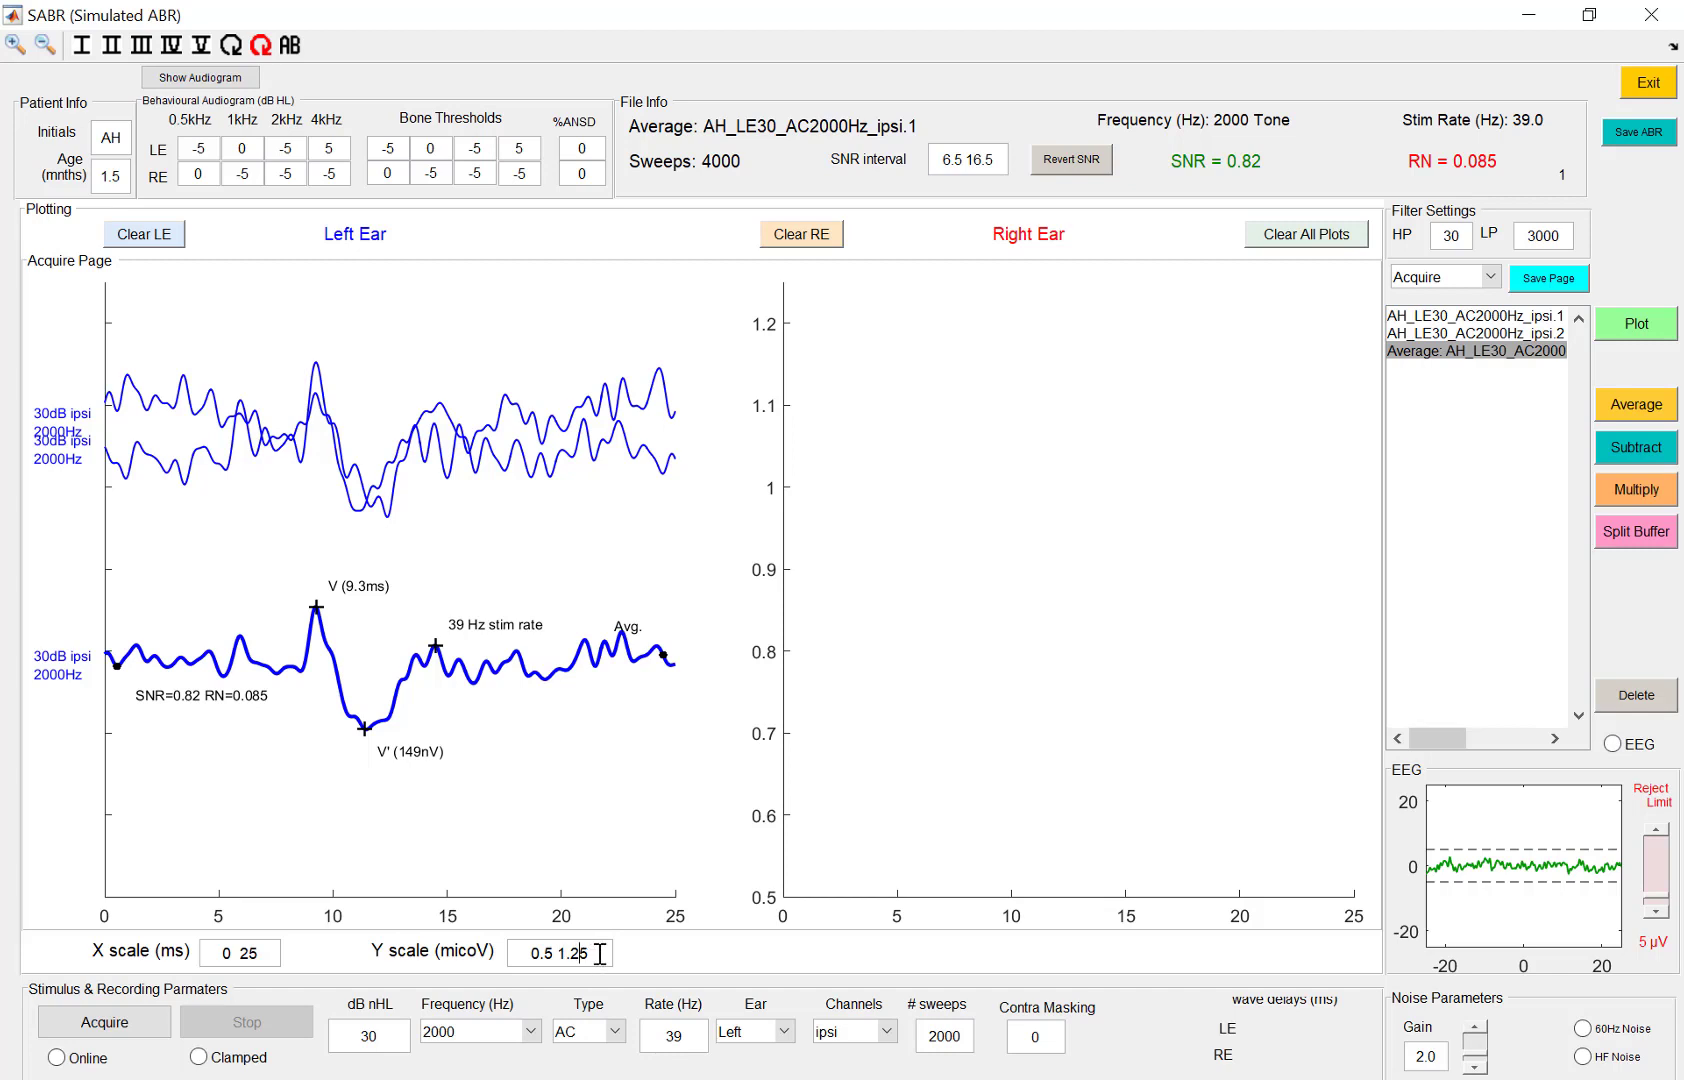
# Set the Y scale to 0 to 1 microvolt, then raise its upper limit to 1.5.
pyautogui.moveTo(593, 958); pyautogui.dragTo(517, 948)
pyautogui.write('0 1')
pyautogui.press('Return')
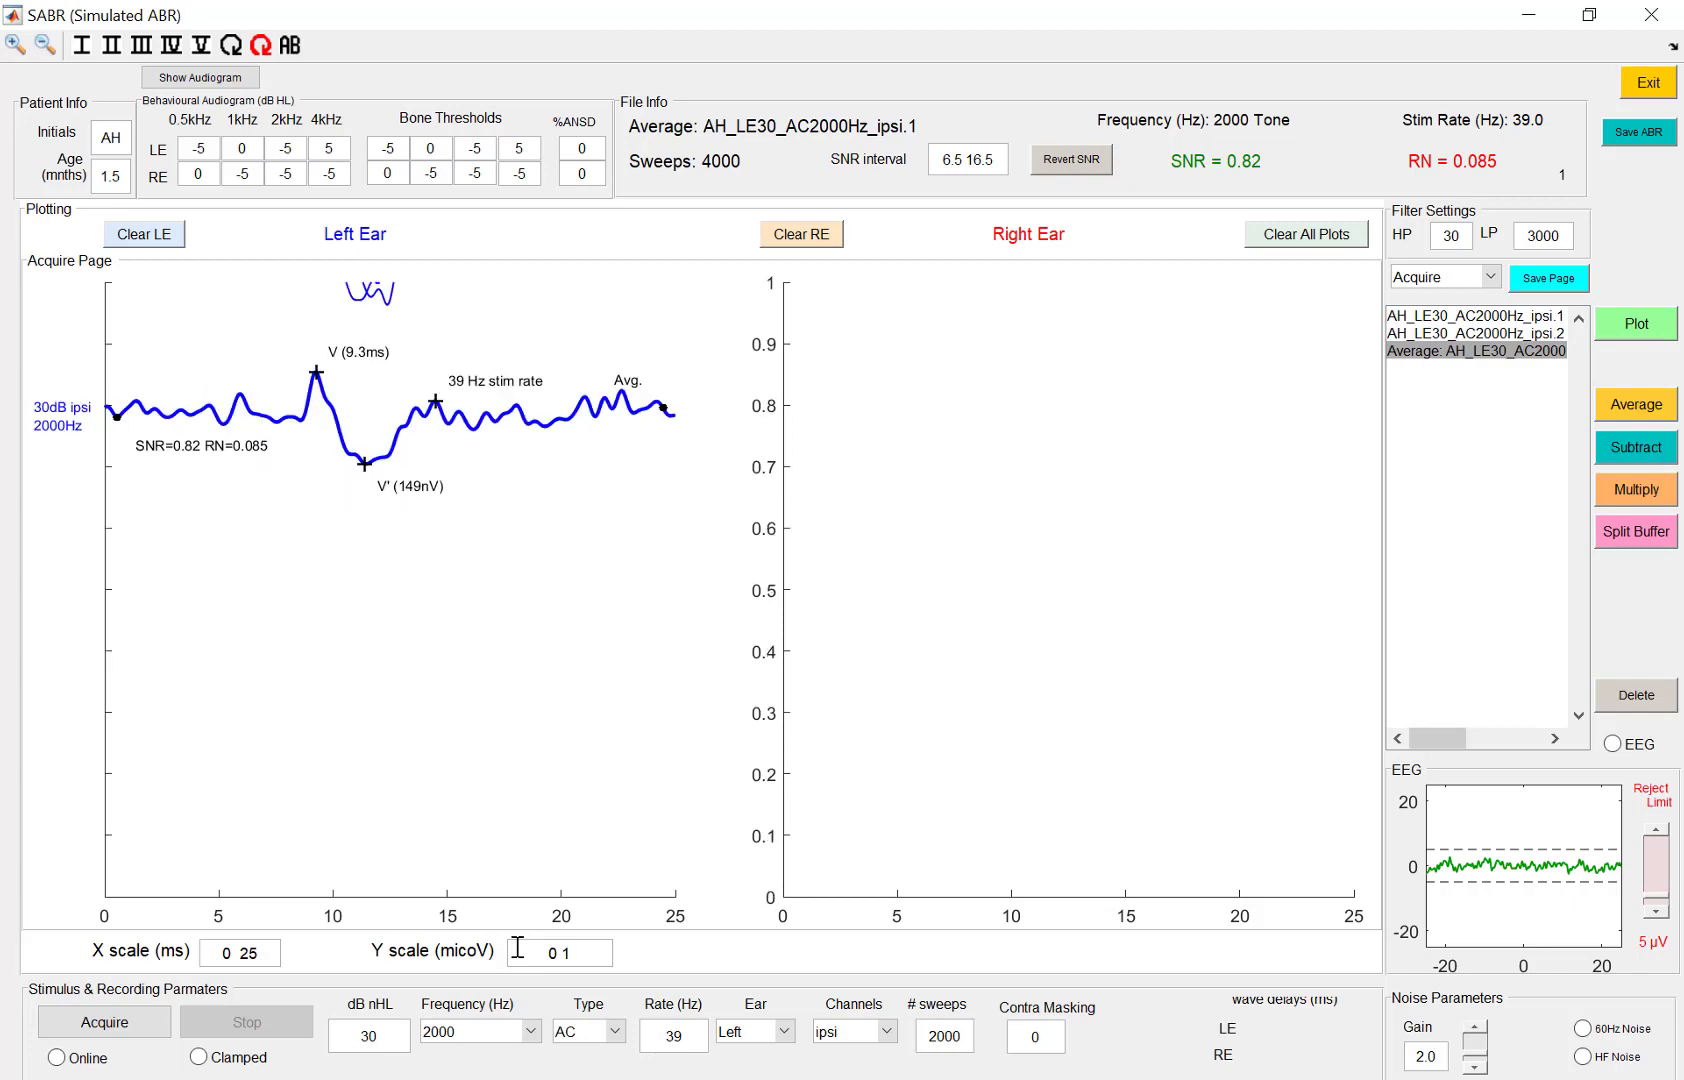
pyautogui.write('.5')
pyautogui.press('Return')
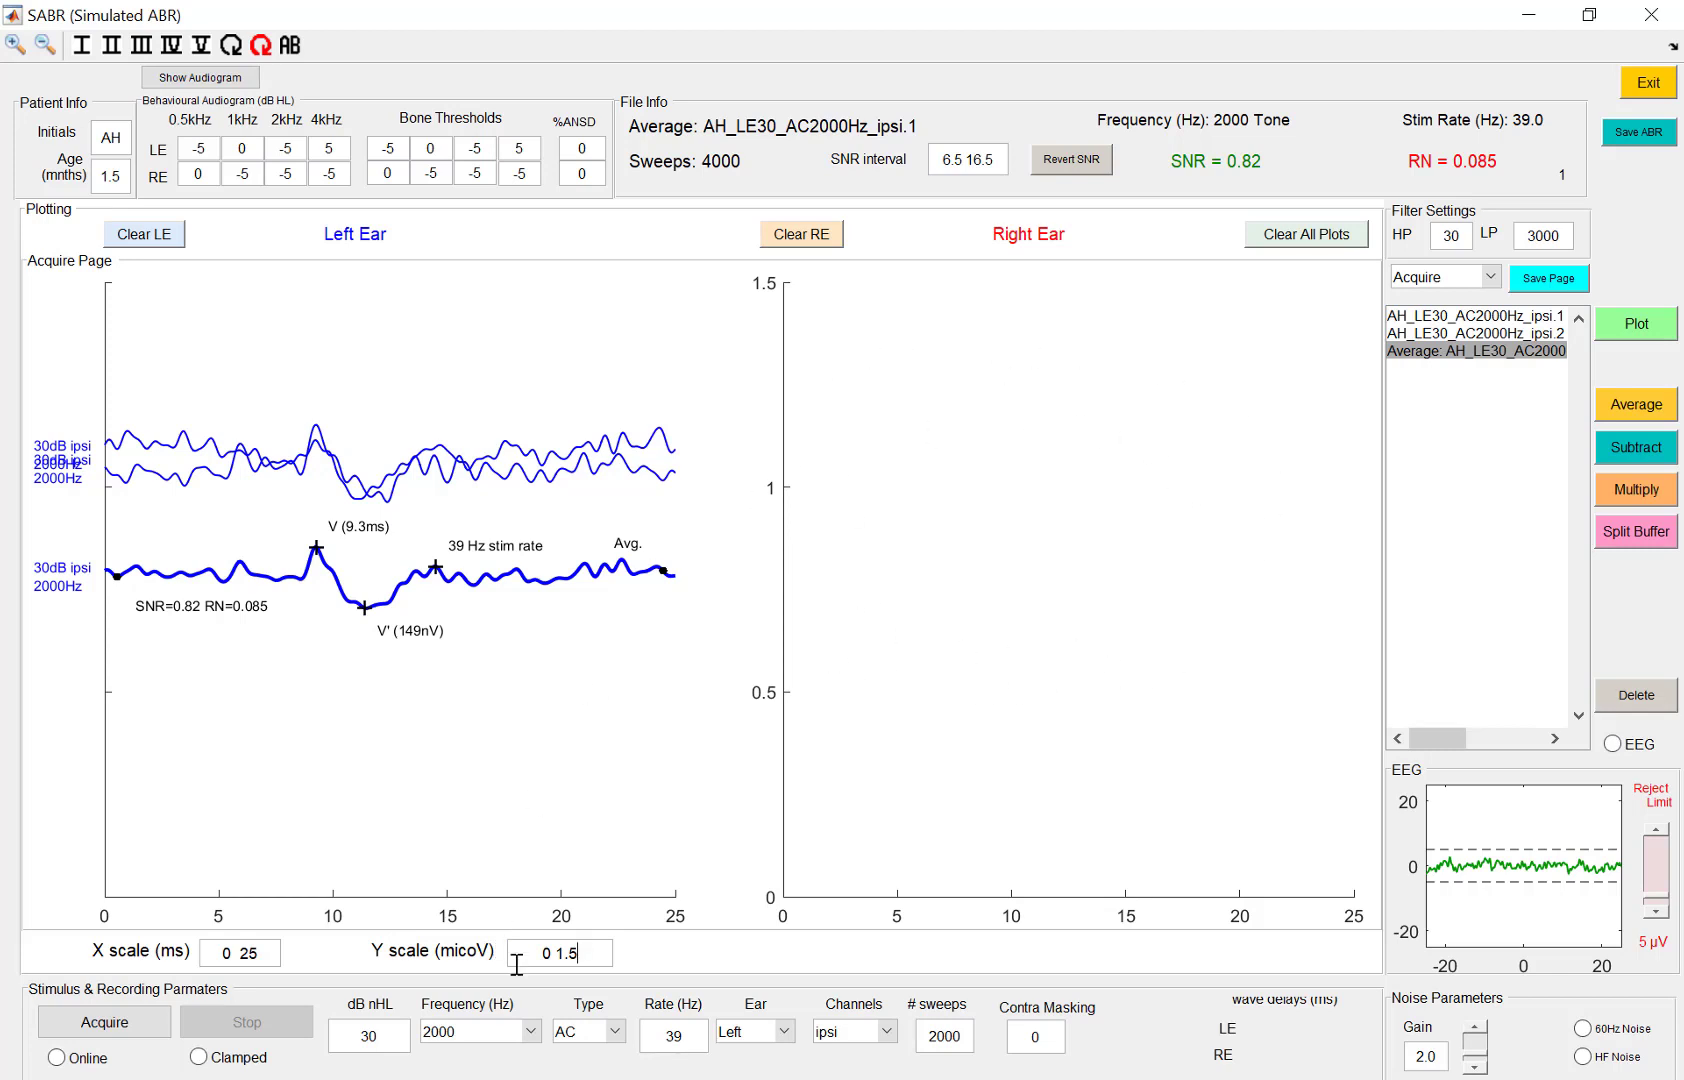
# Change the stimulus to Rare Click and set the test ear to Right.
pyautogui.click(531, 1032)
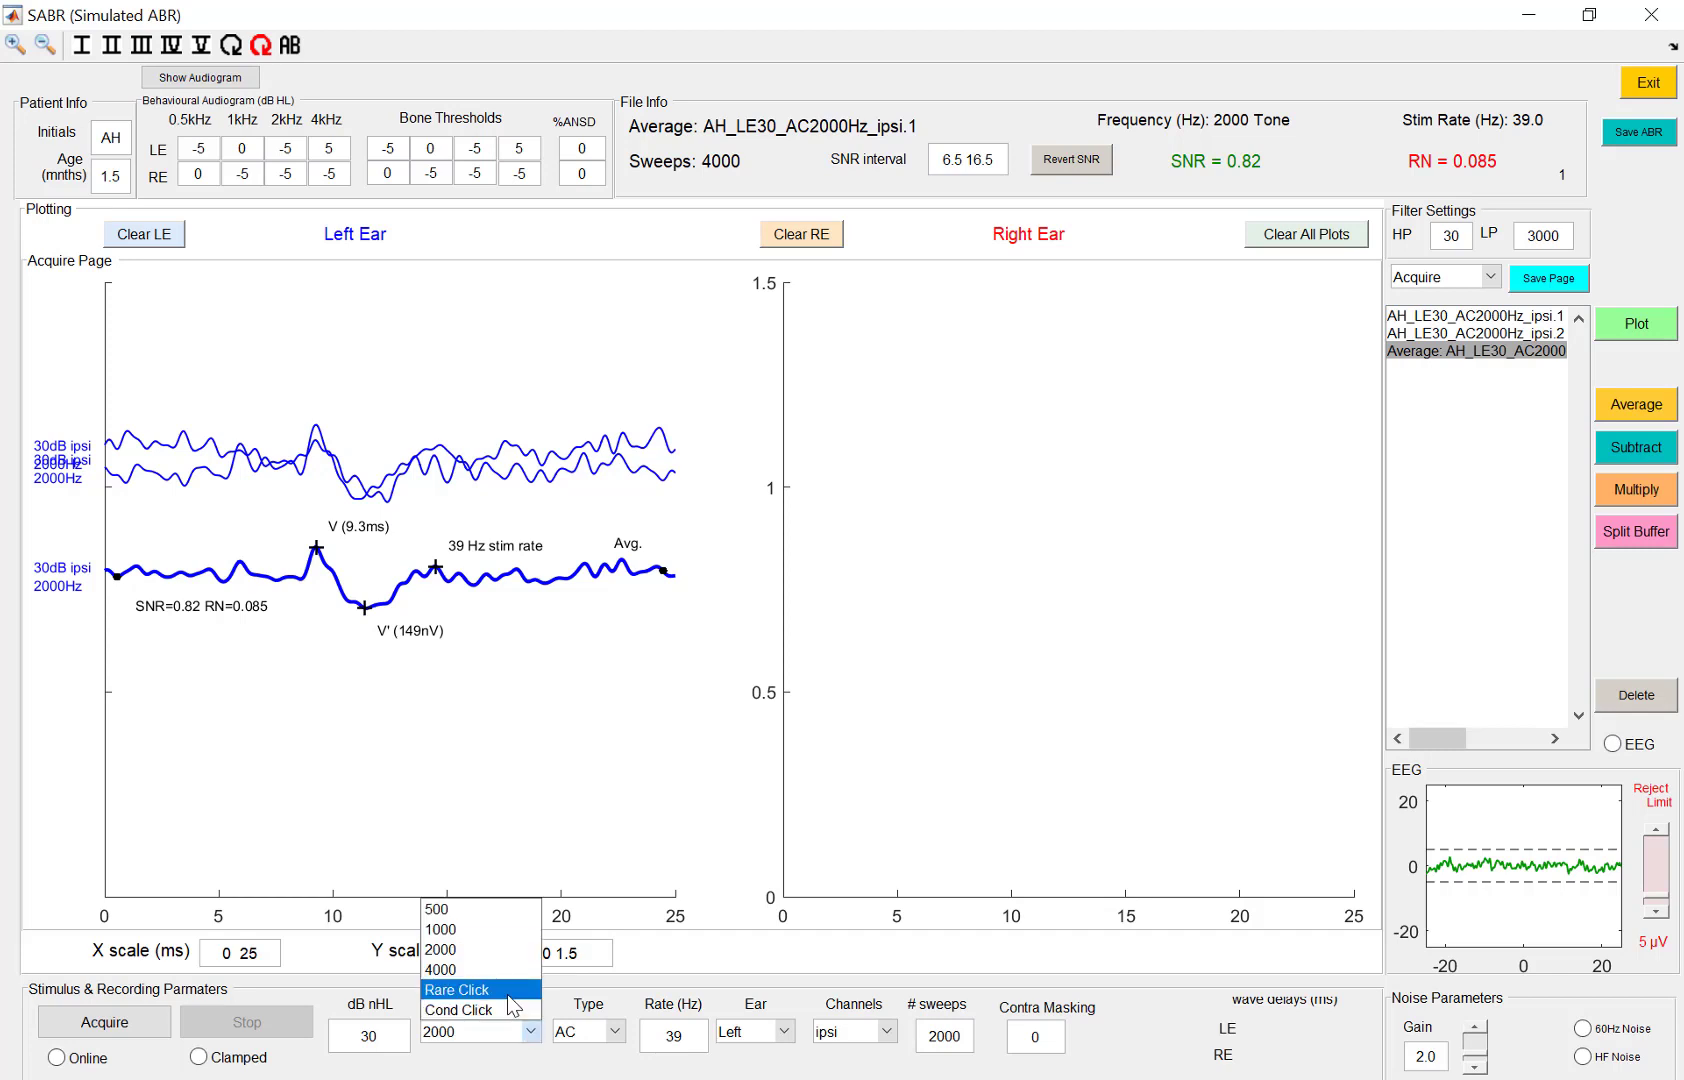
pyautogui.click(508, 994)
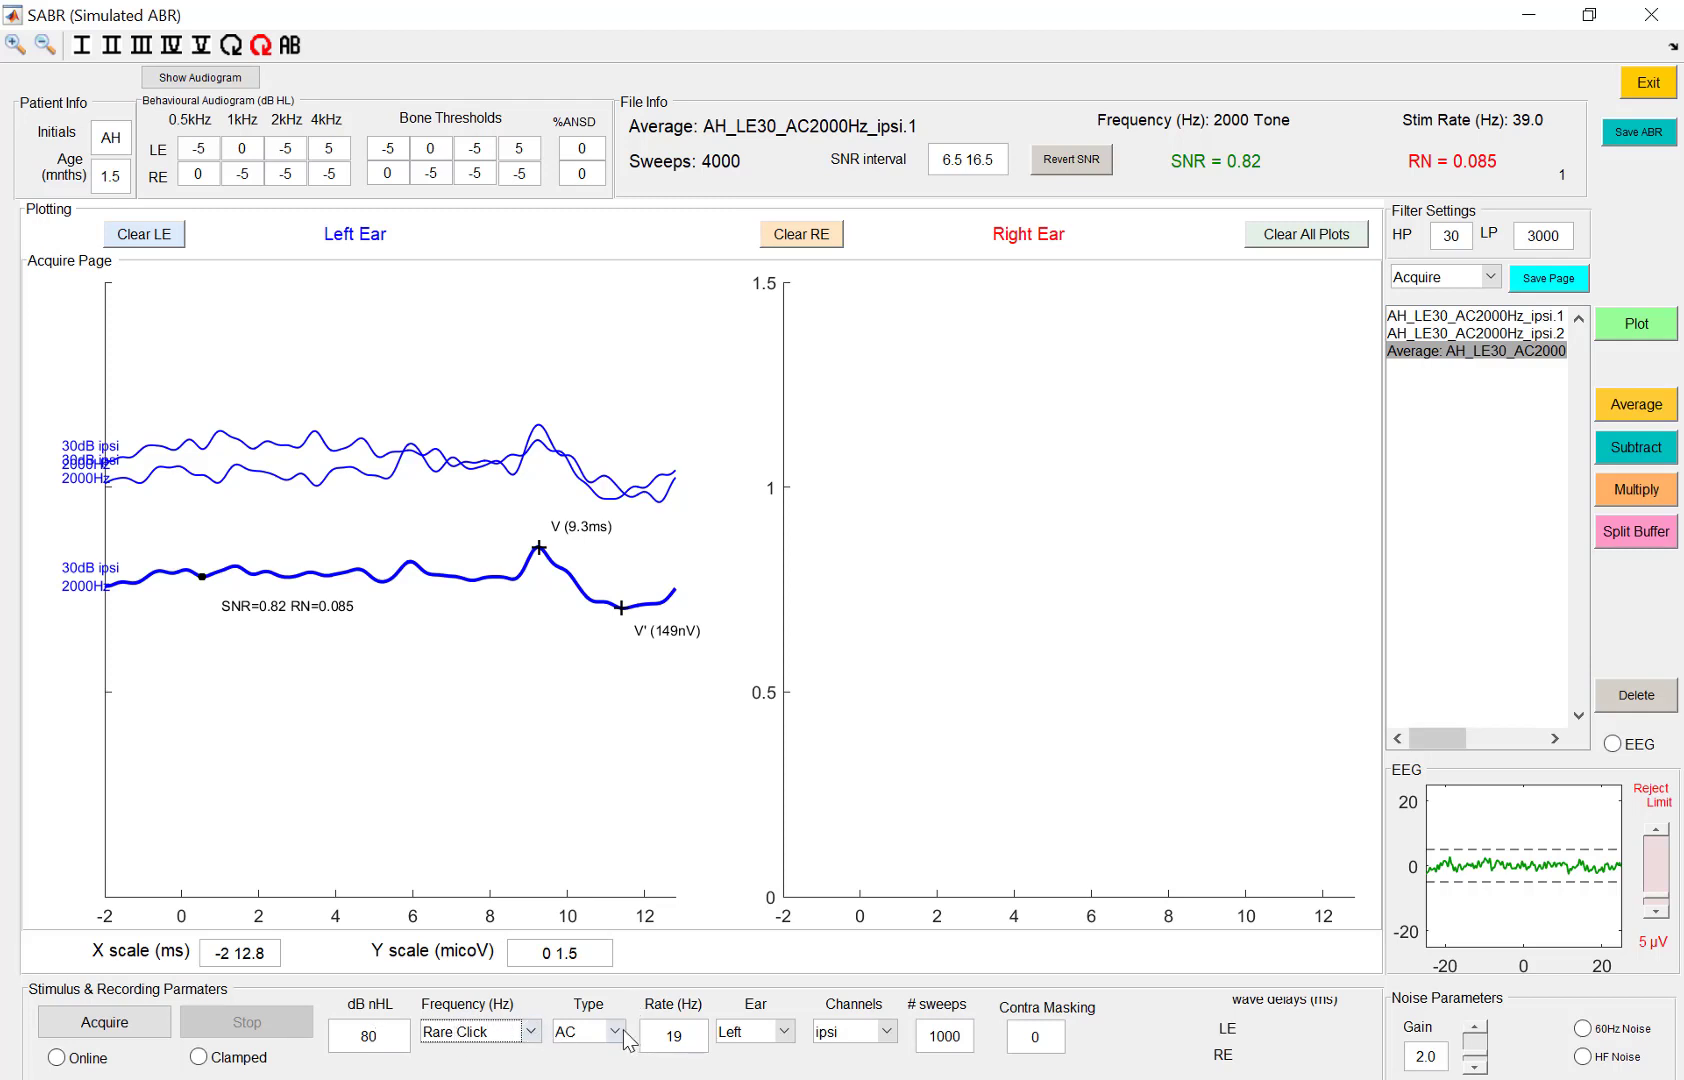
pyautogui.click(692, 1042)
pyautogui.click(784, 1030)
pyautogui.click(785, 1010)
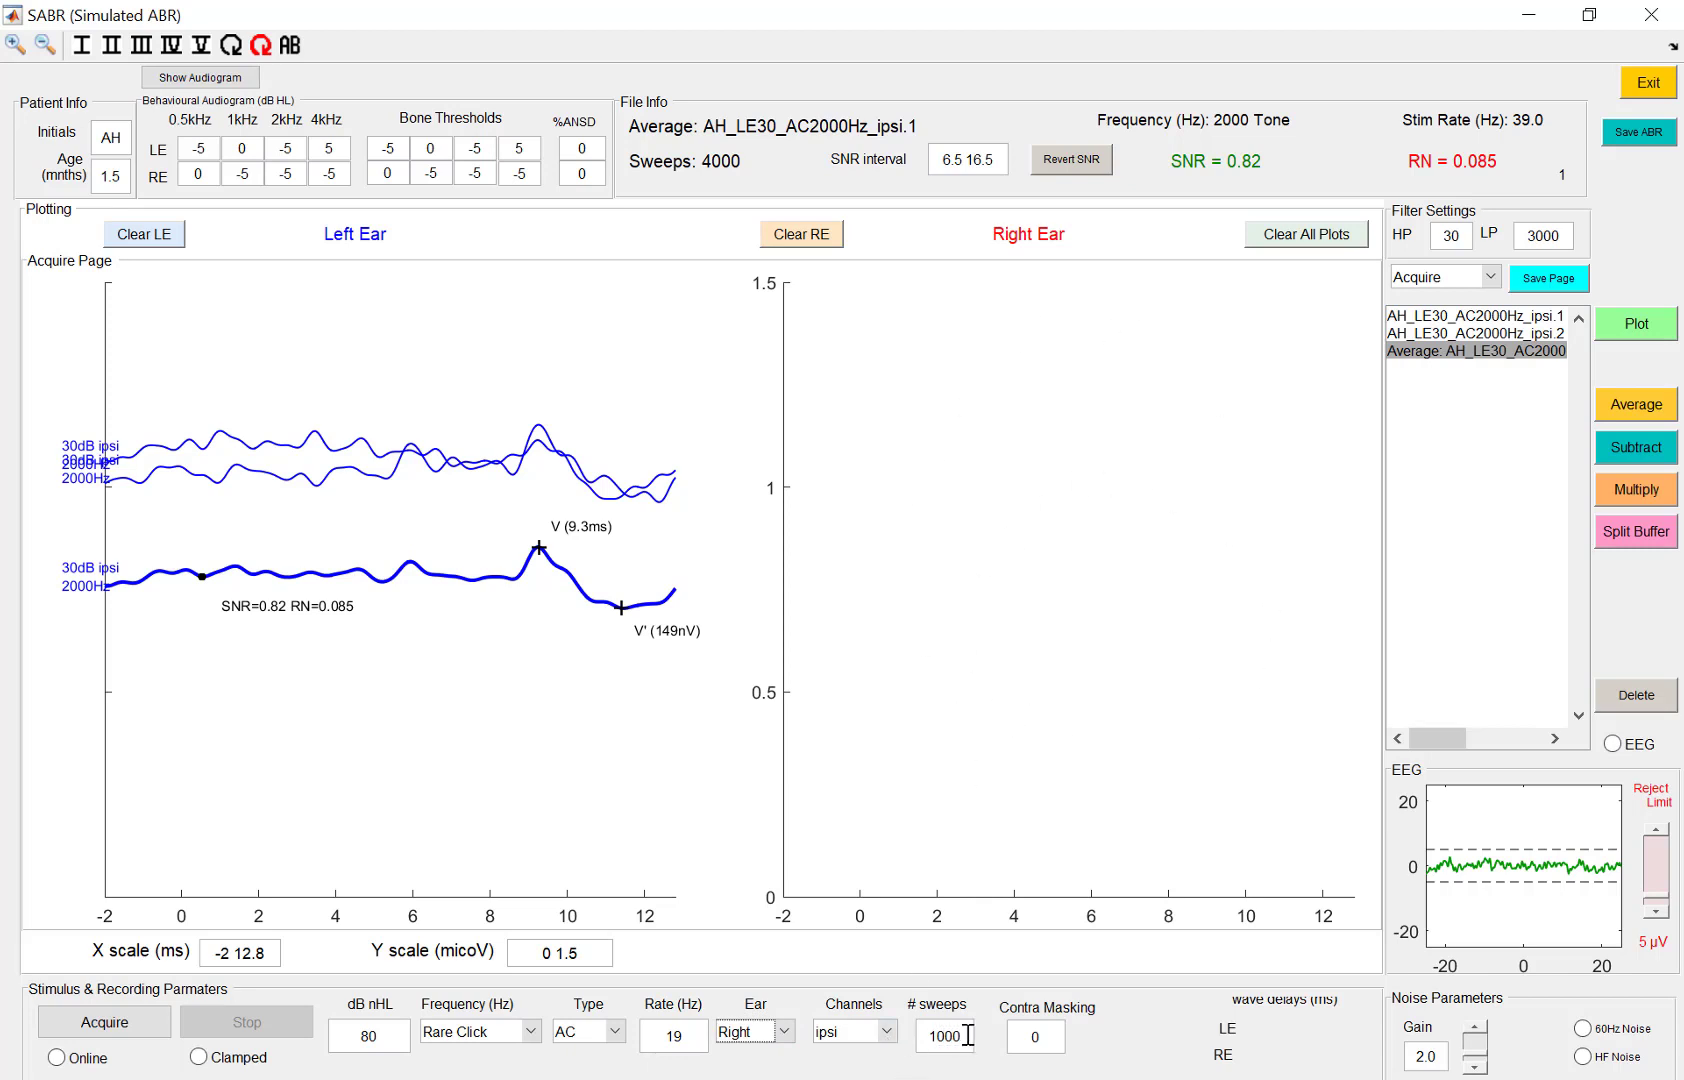
# Acquire two 1000-sweep Rare Click recordings at 80 dB nHL for the right ear, the first with online display and the second without it.
pyautogui.click(57, 1058)
pyautogui.click(108, 1024)
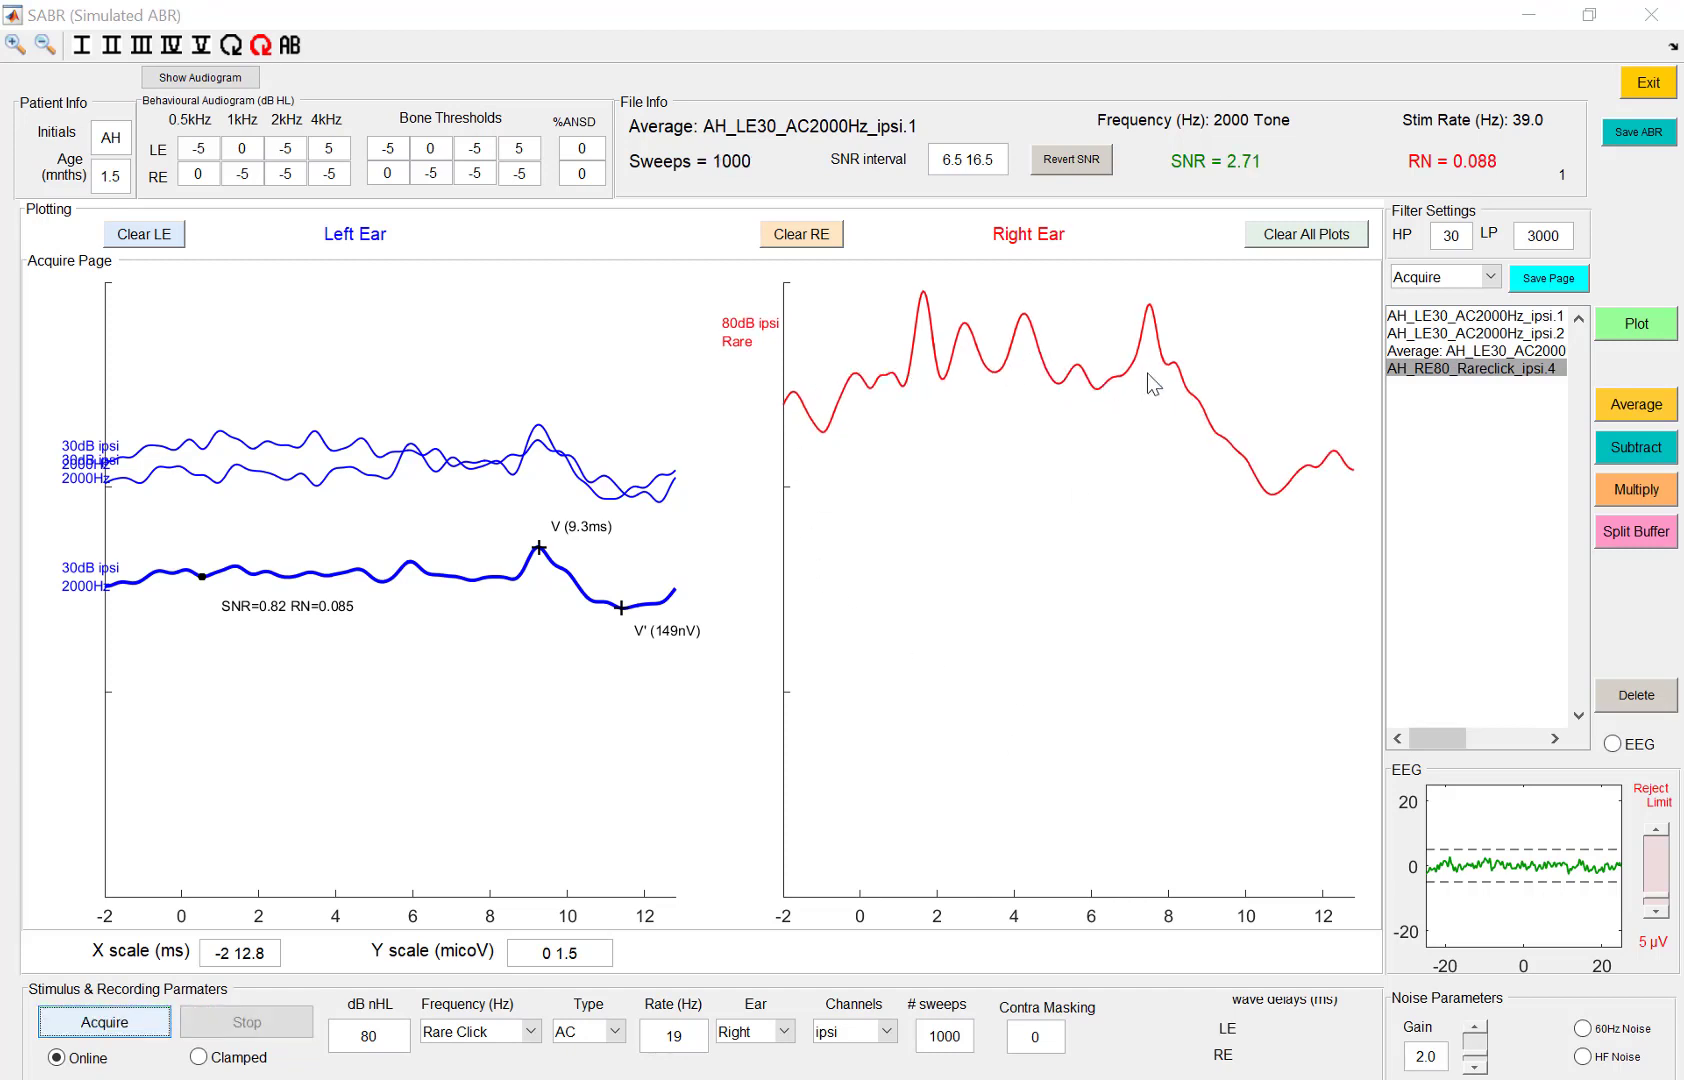
pyautogui.click(930, 320)
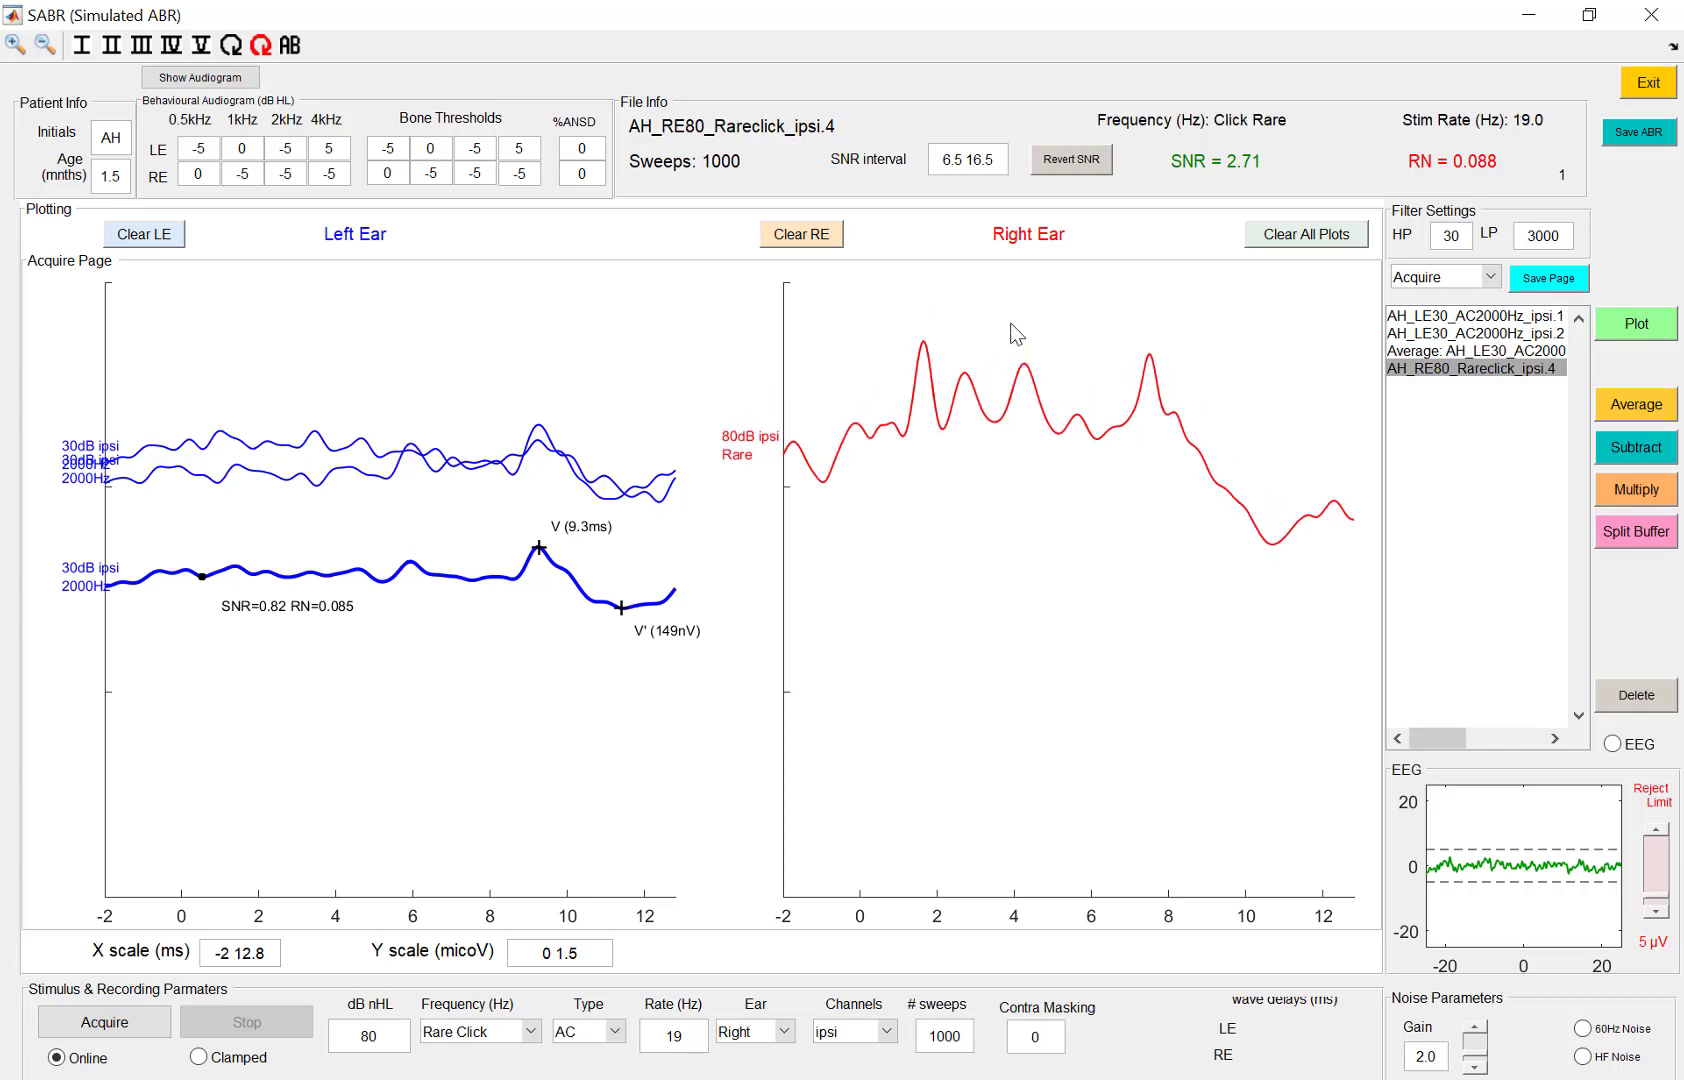
pyautogui.click(57, 1060)
pyautogui.click(124, 1024)
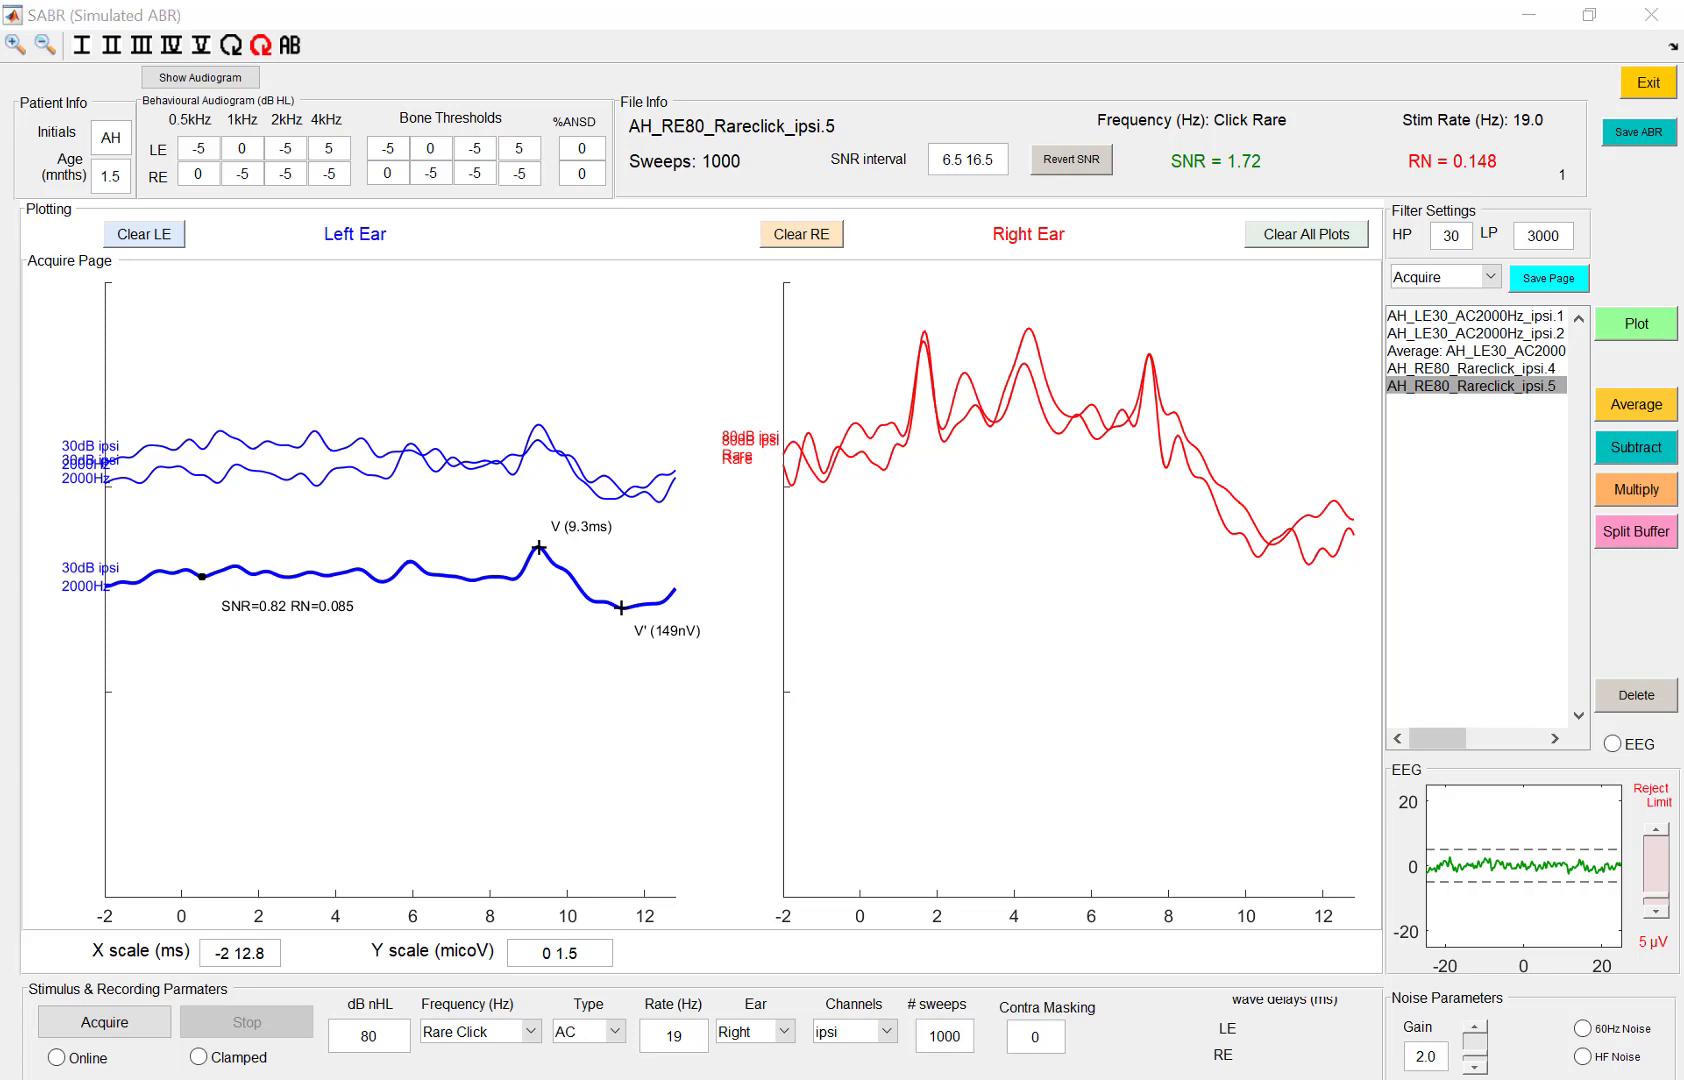
# Average the two right-ear Rare Click recordings and move the averaged waveform slightly lower in the plot.
pyautogui.click(1474, 376)
pyautogui.keyDown('shift'); pyautogui.click(1481, 393); pyautogui.keyUp('shift')
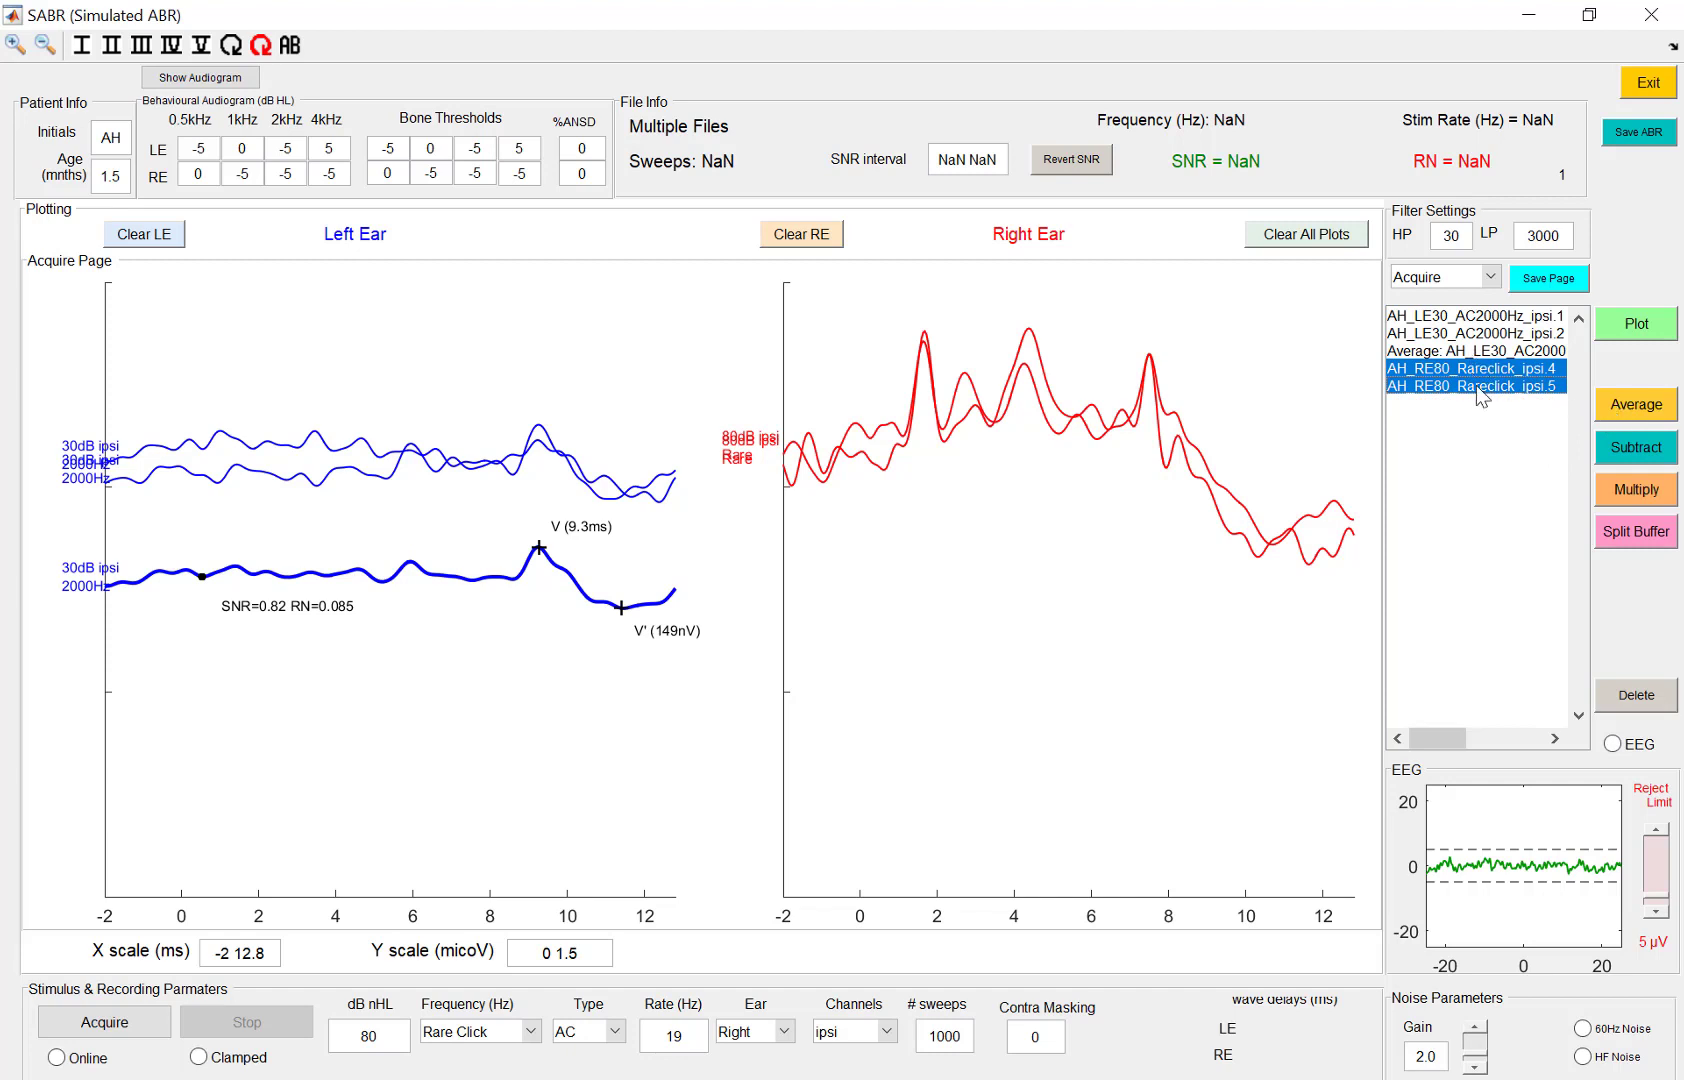
pyautogui.click(1621, 407)
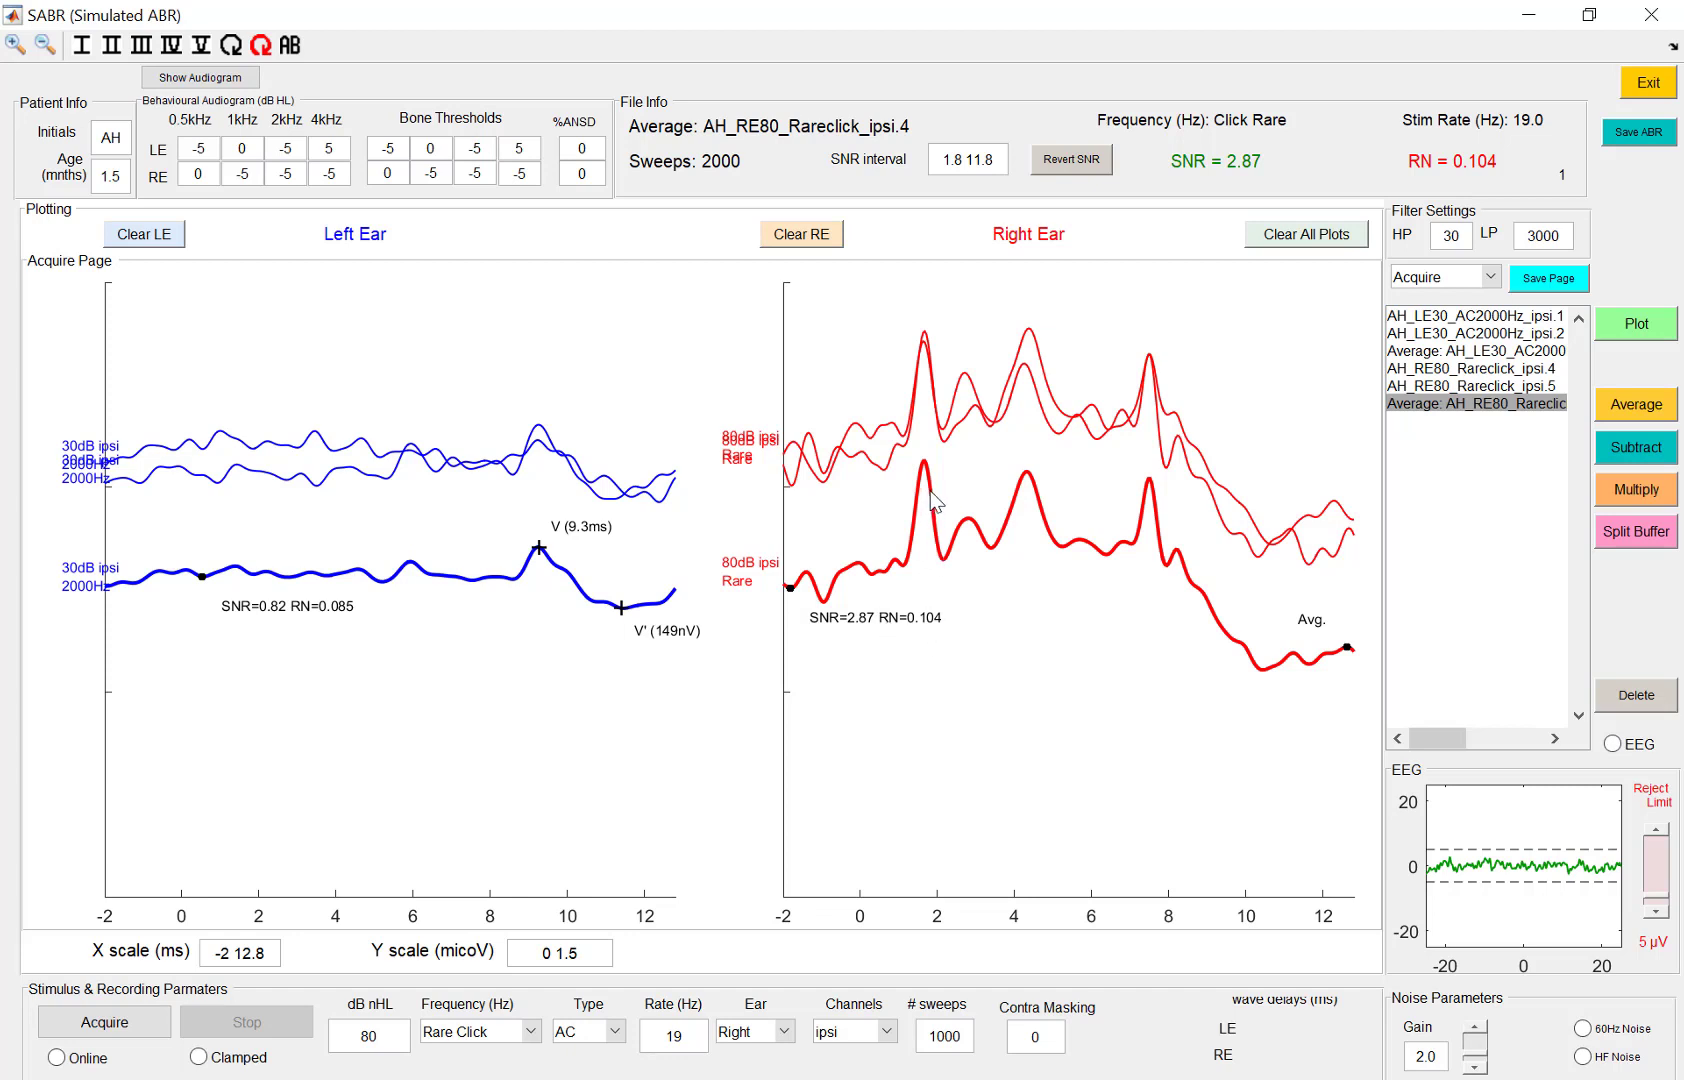
pyautogui.moveTo(937, 502); pyautogui.dragTo(938, 527)
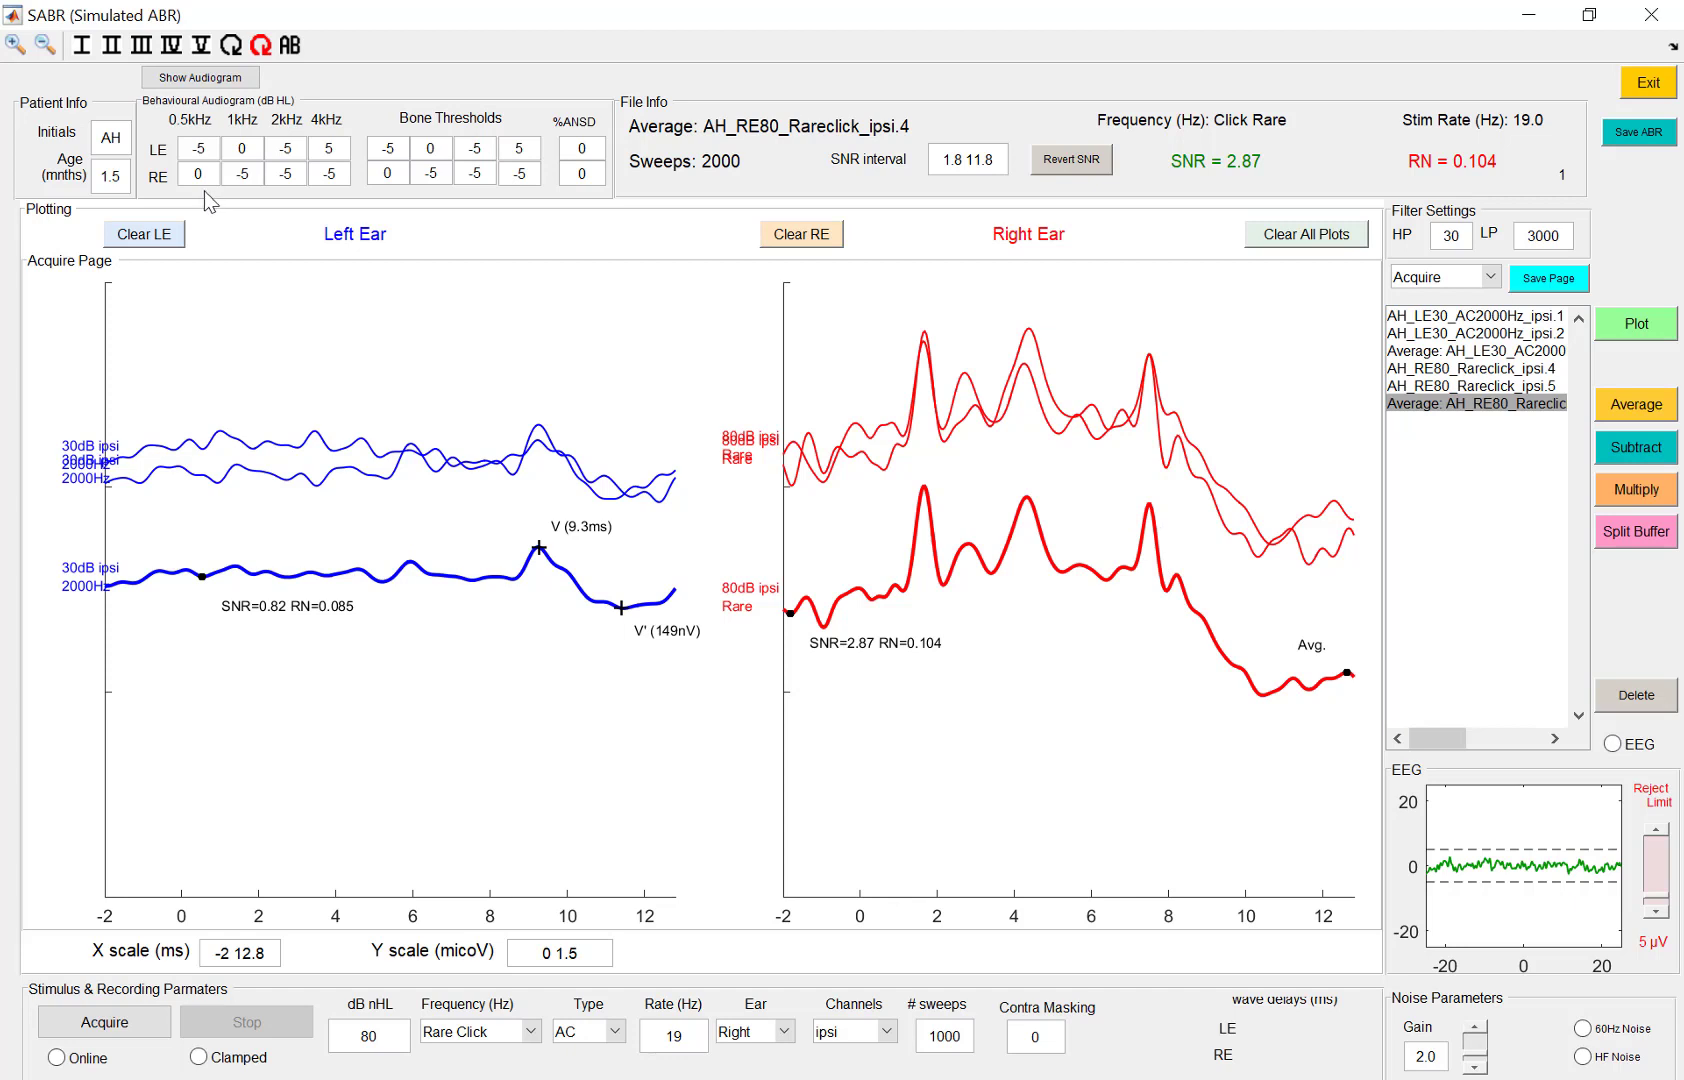
# Label the peaks and following troughs of waves I and II on the averaged right-ear click waveform.
pyautogui.click(82, 47)
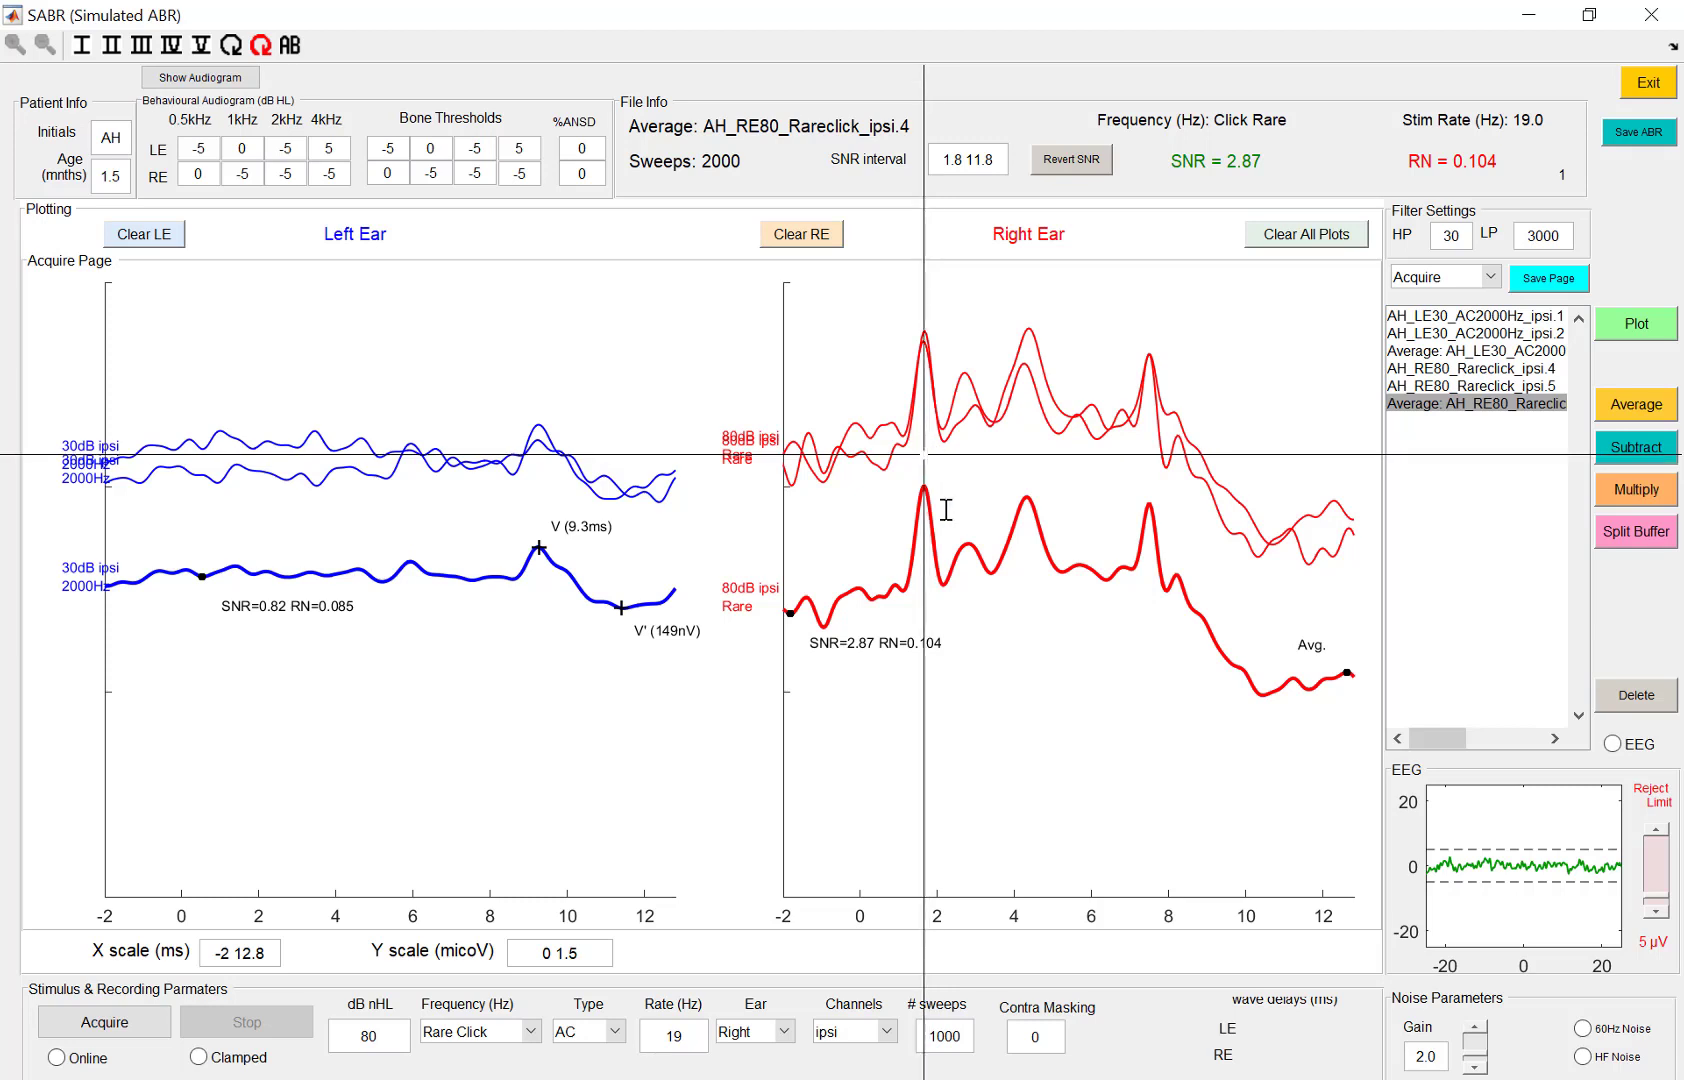
pyautogui.click(924, 455)
pyautogui.click(941, 608)
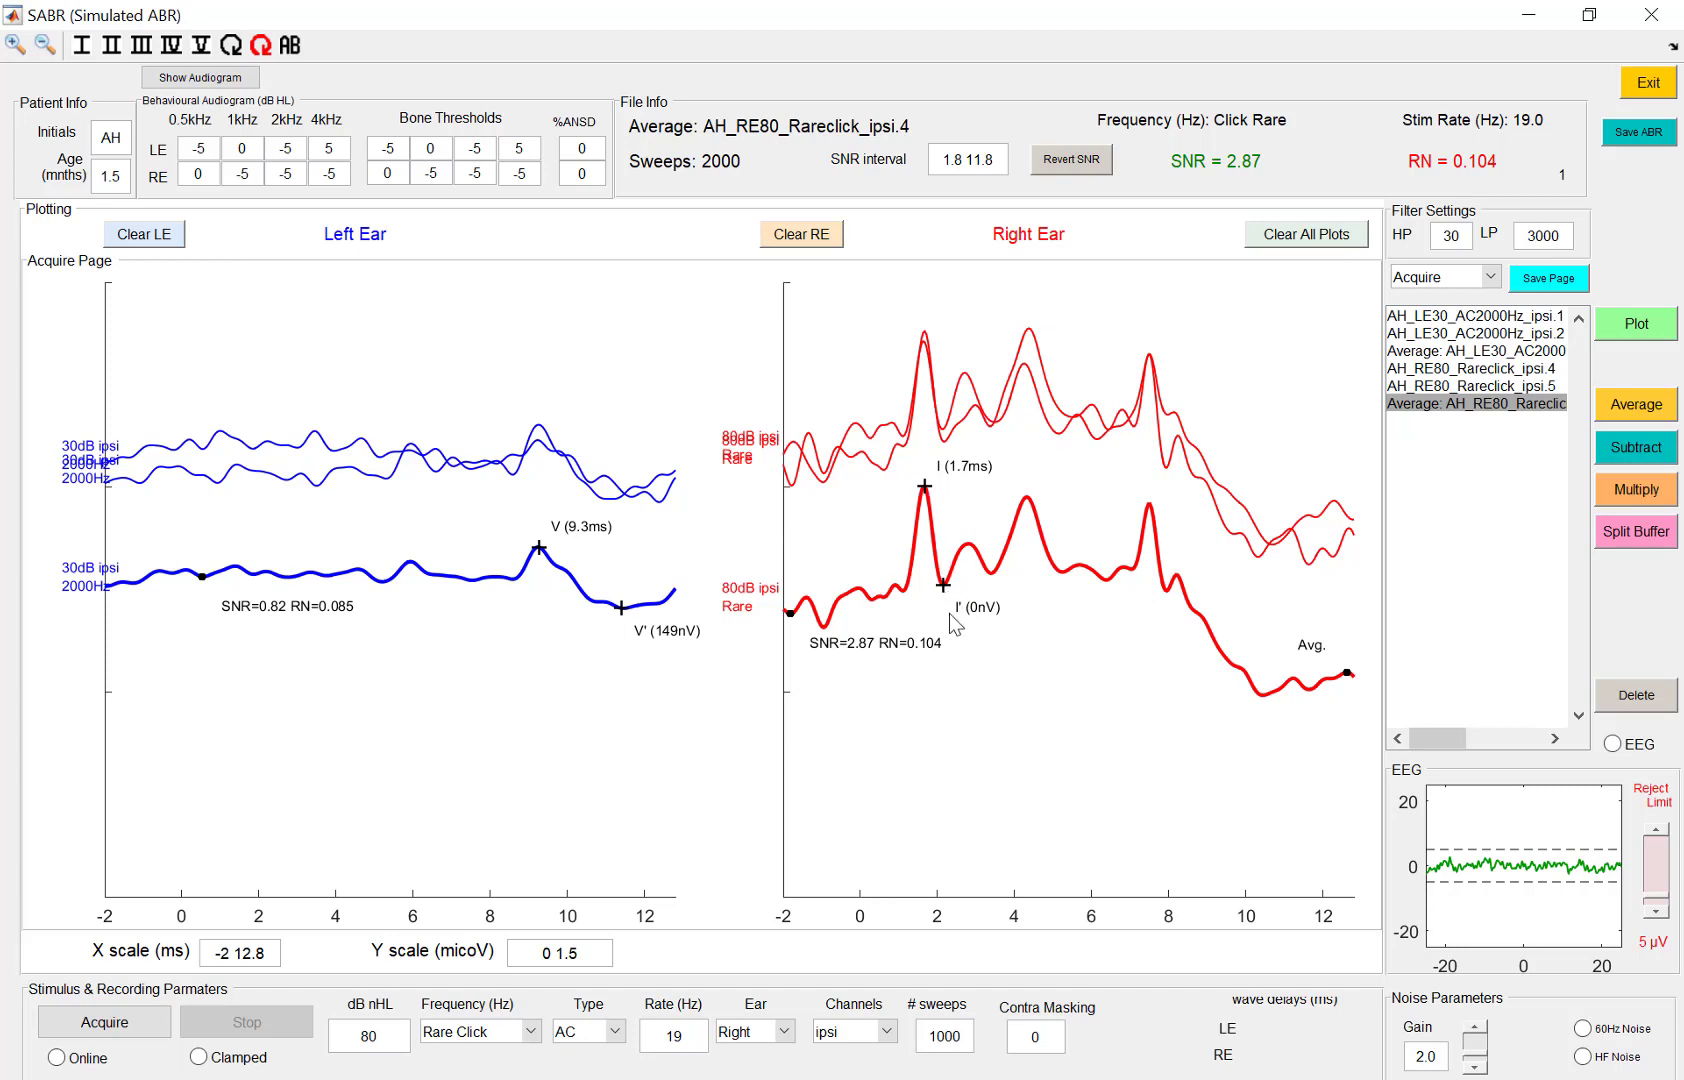
pyautogui.click(112, 45)
pyautogui.click(970, 545)
pyautogui.click(994, 548)
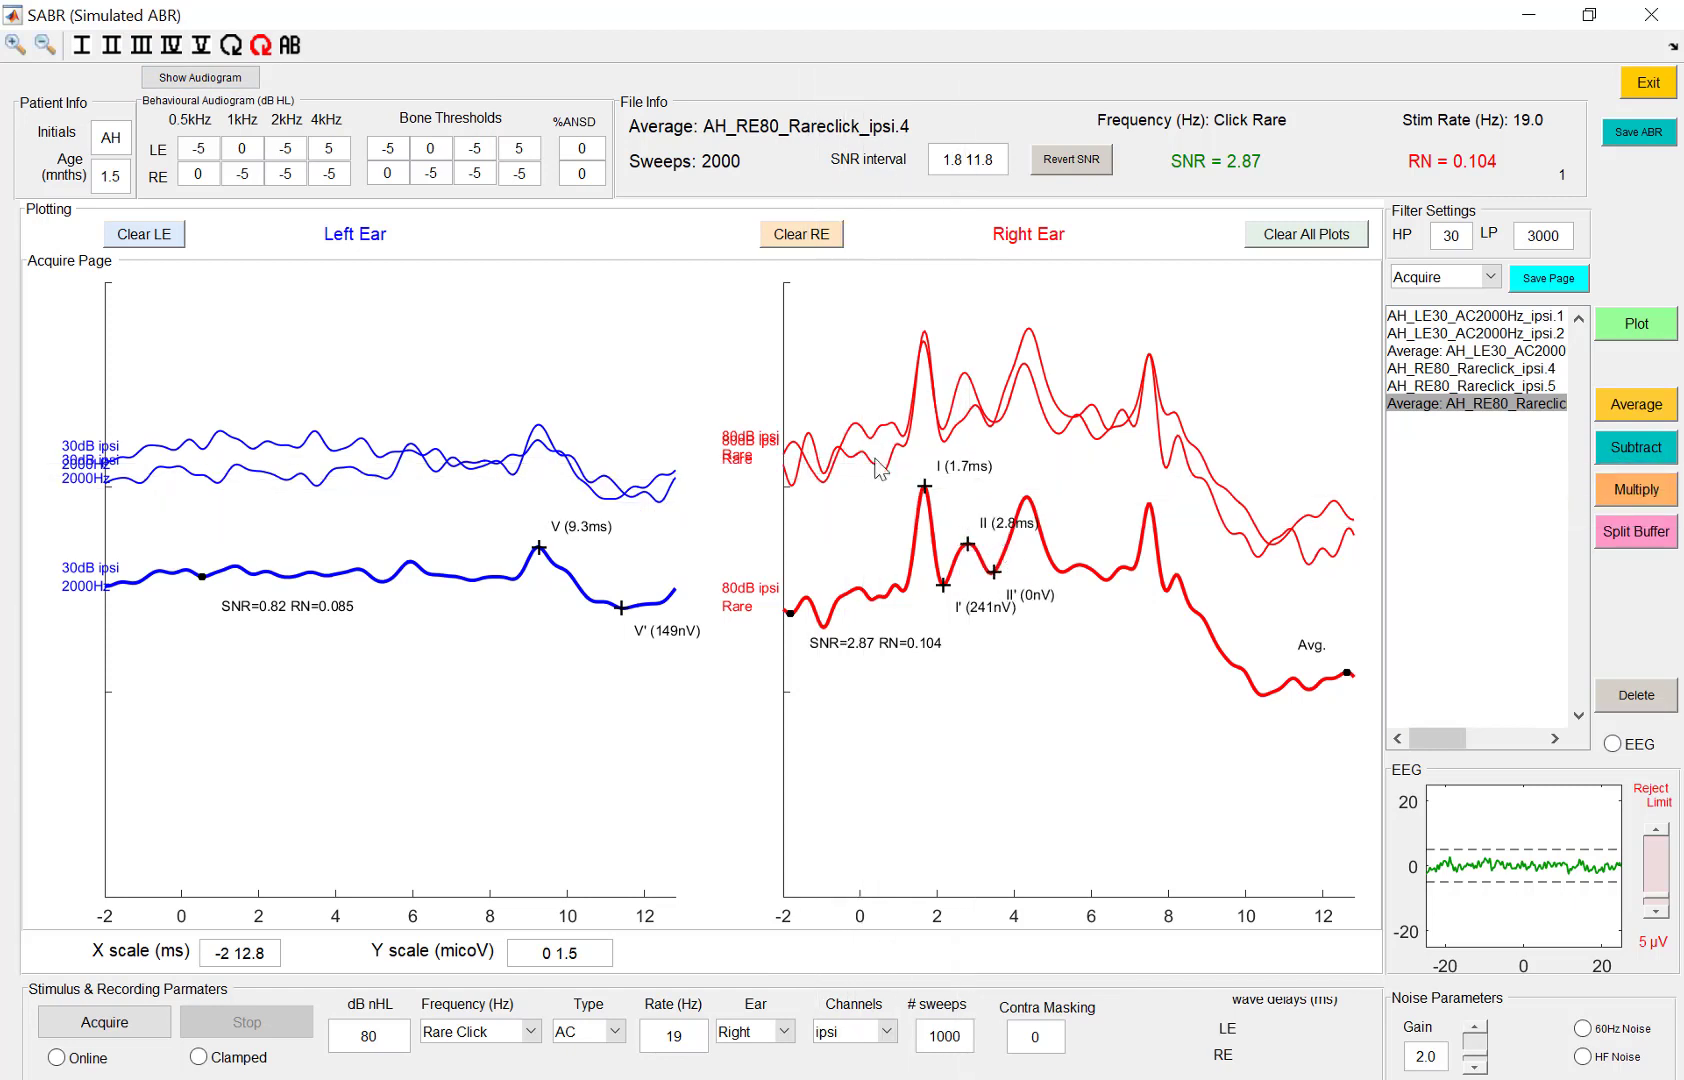
# Label the peaks and following troughs of waves III and V on the averaged right-ear click waveform.
pyautogui.click(146, 48)
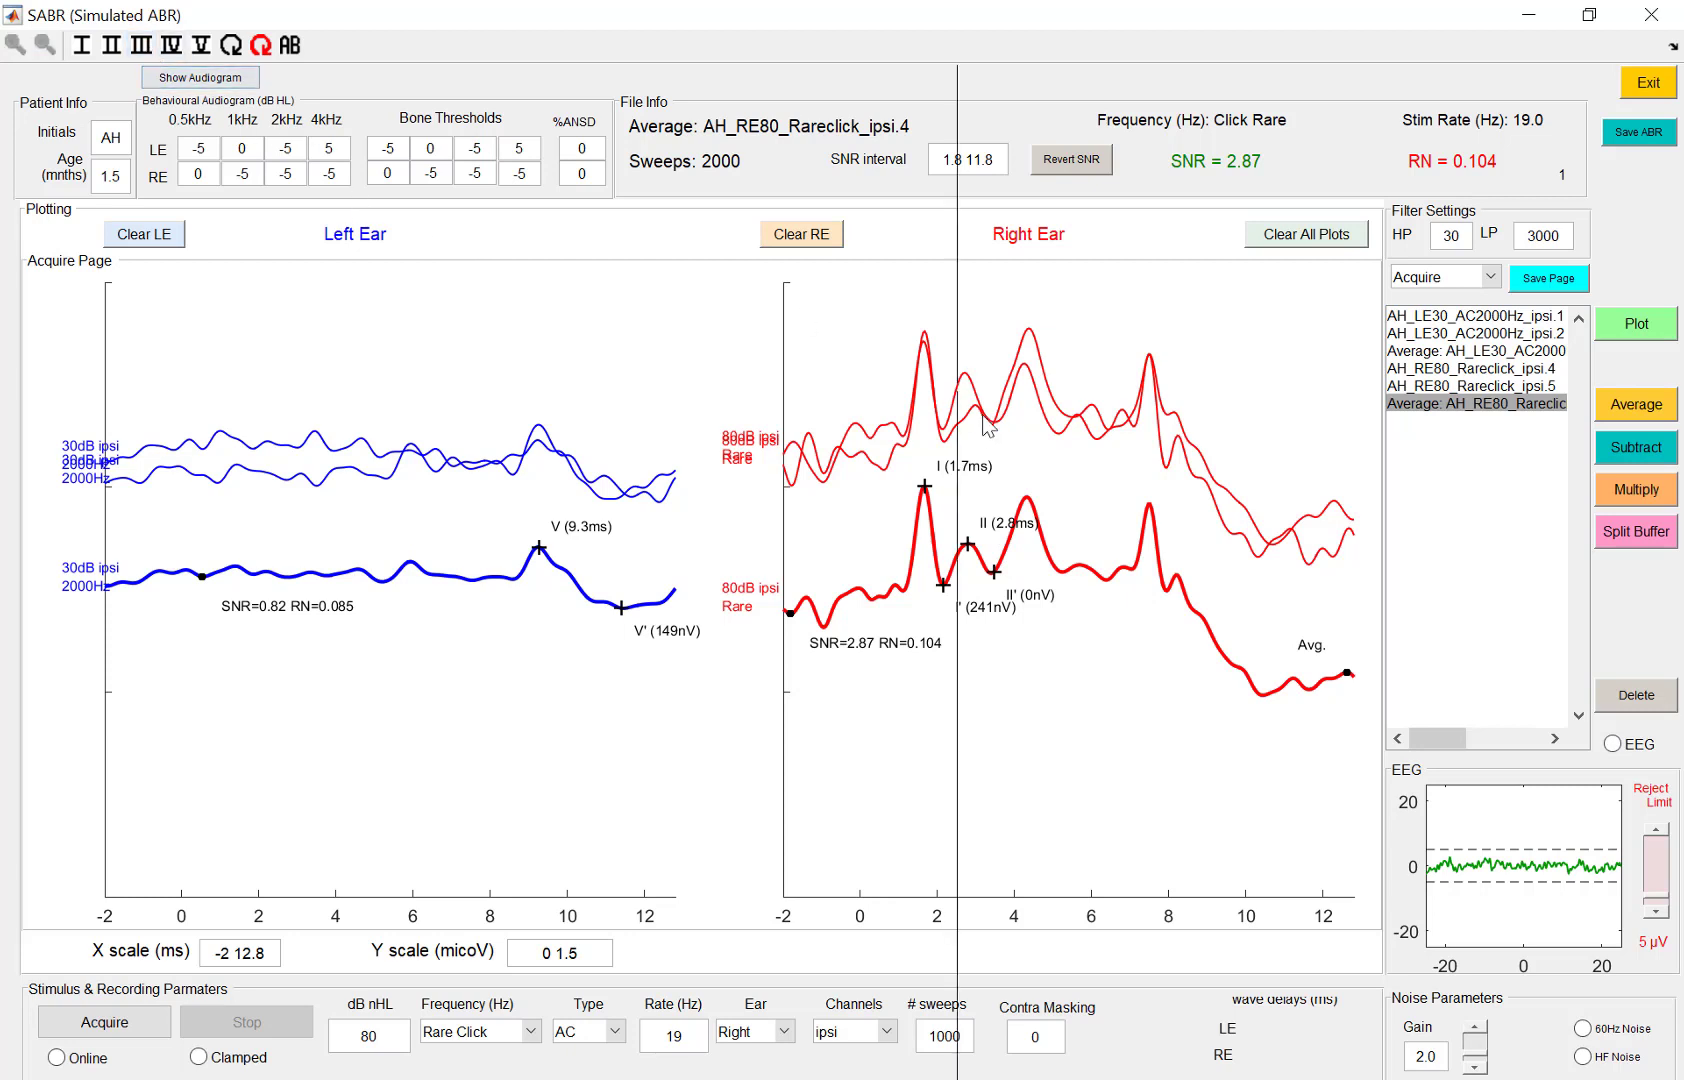
pyautogui.click(1029, 477)
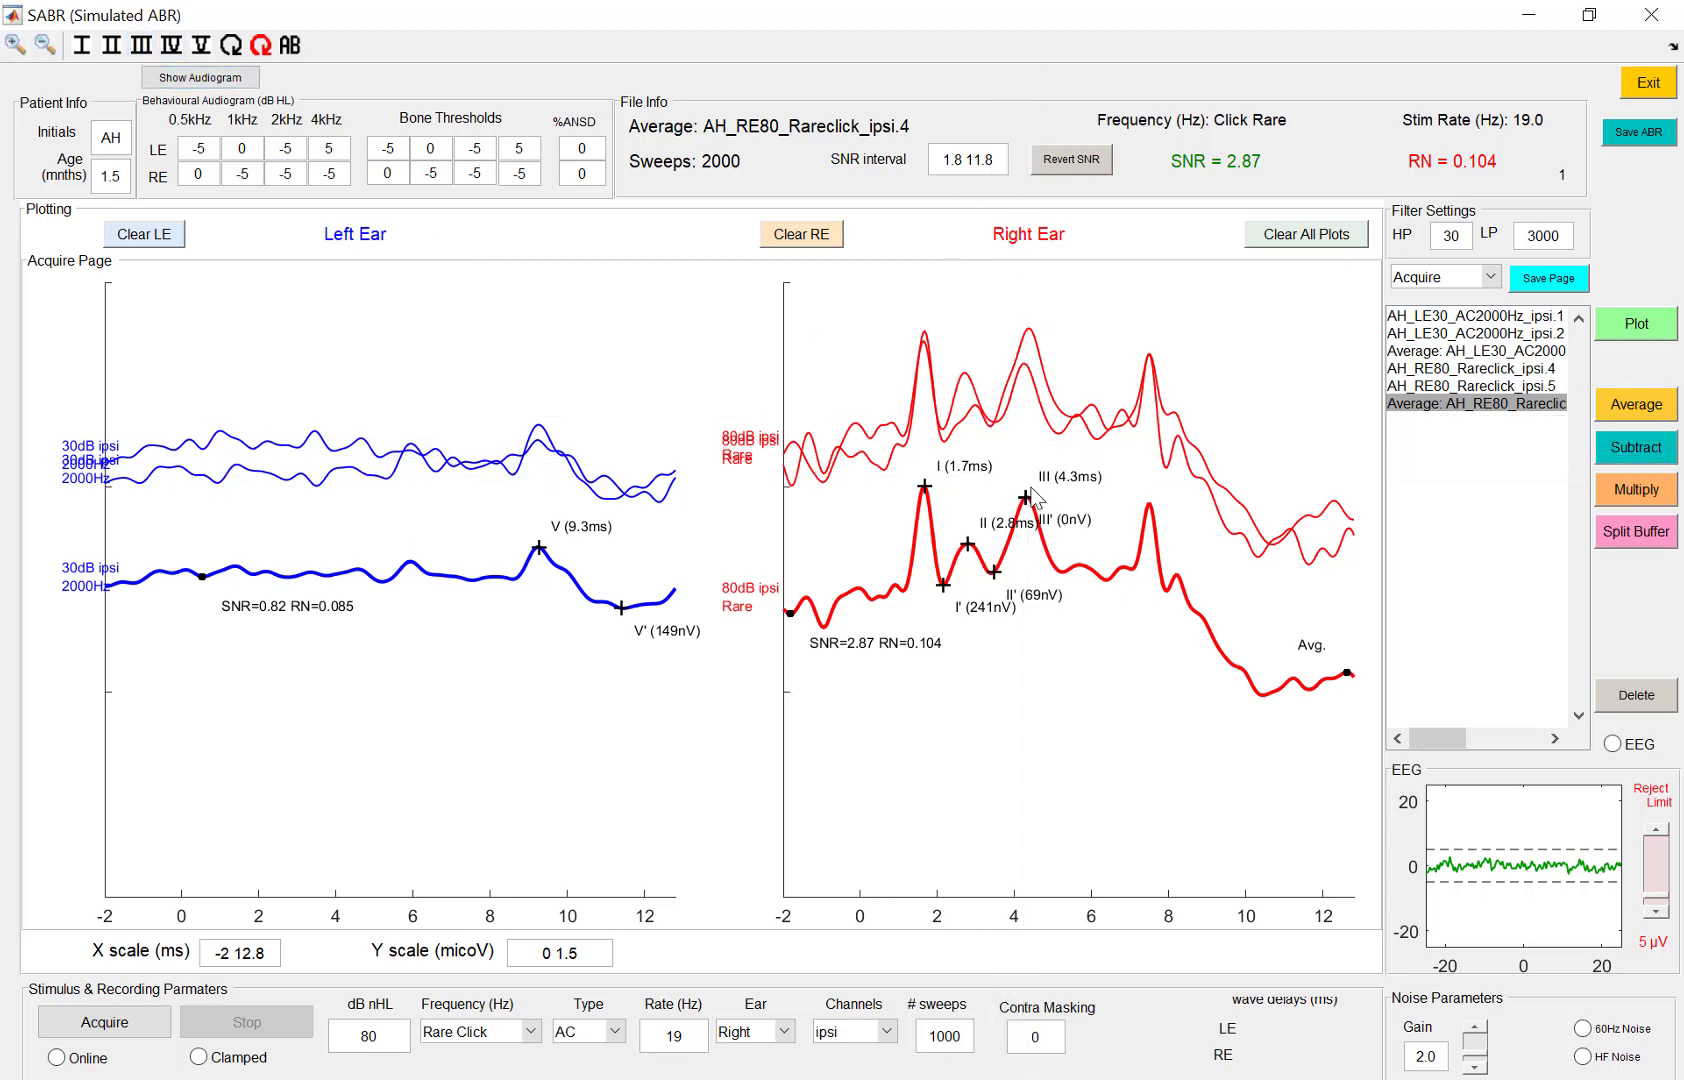
pyautogui.click(1062, 571)
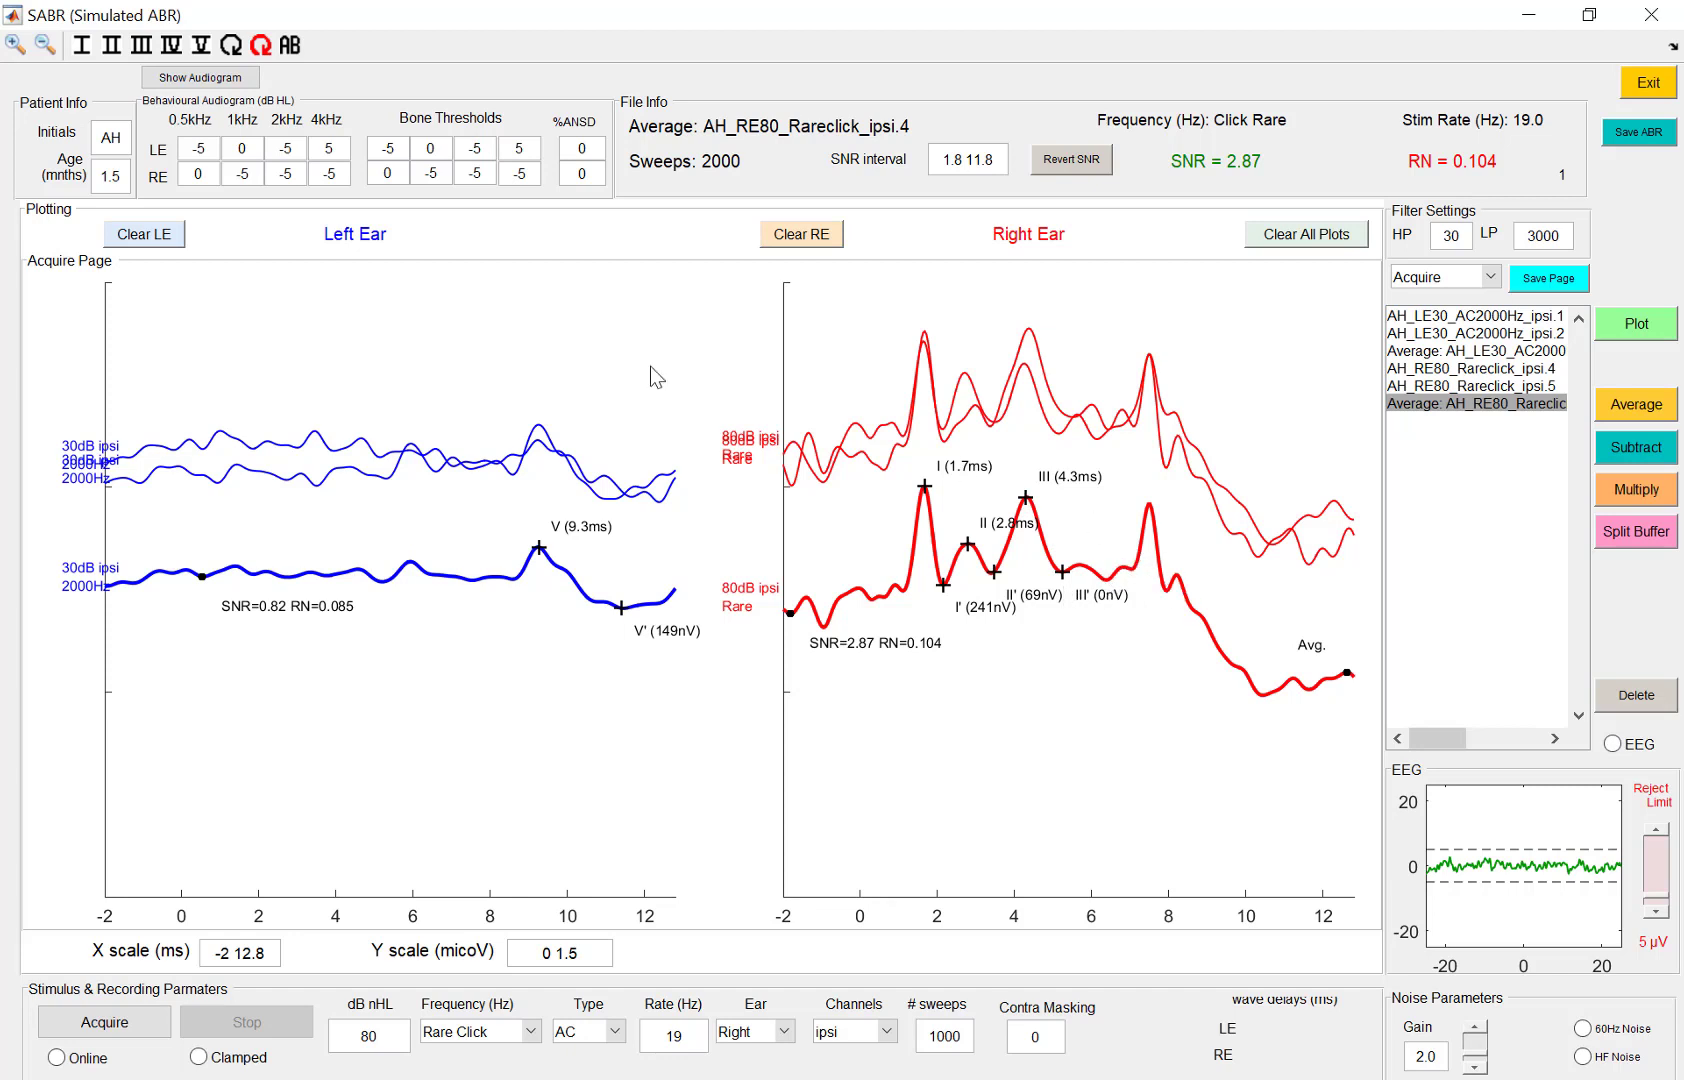
pyautogui.click(202, 46)
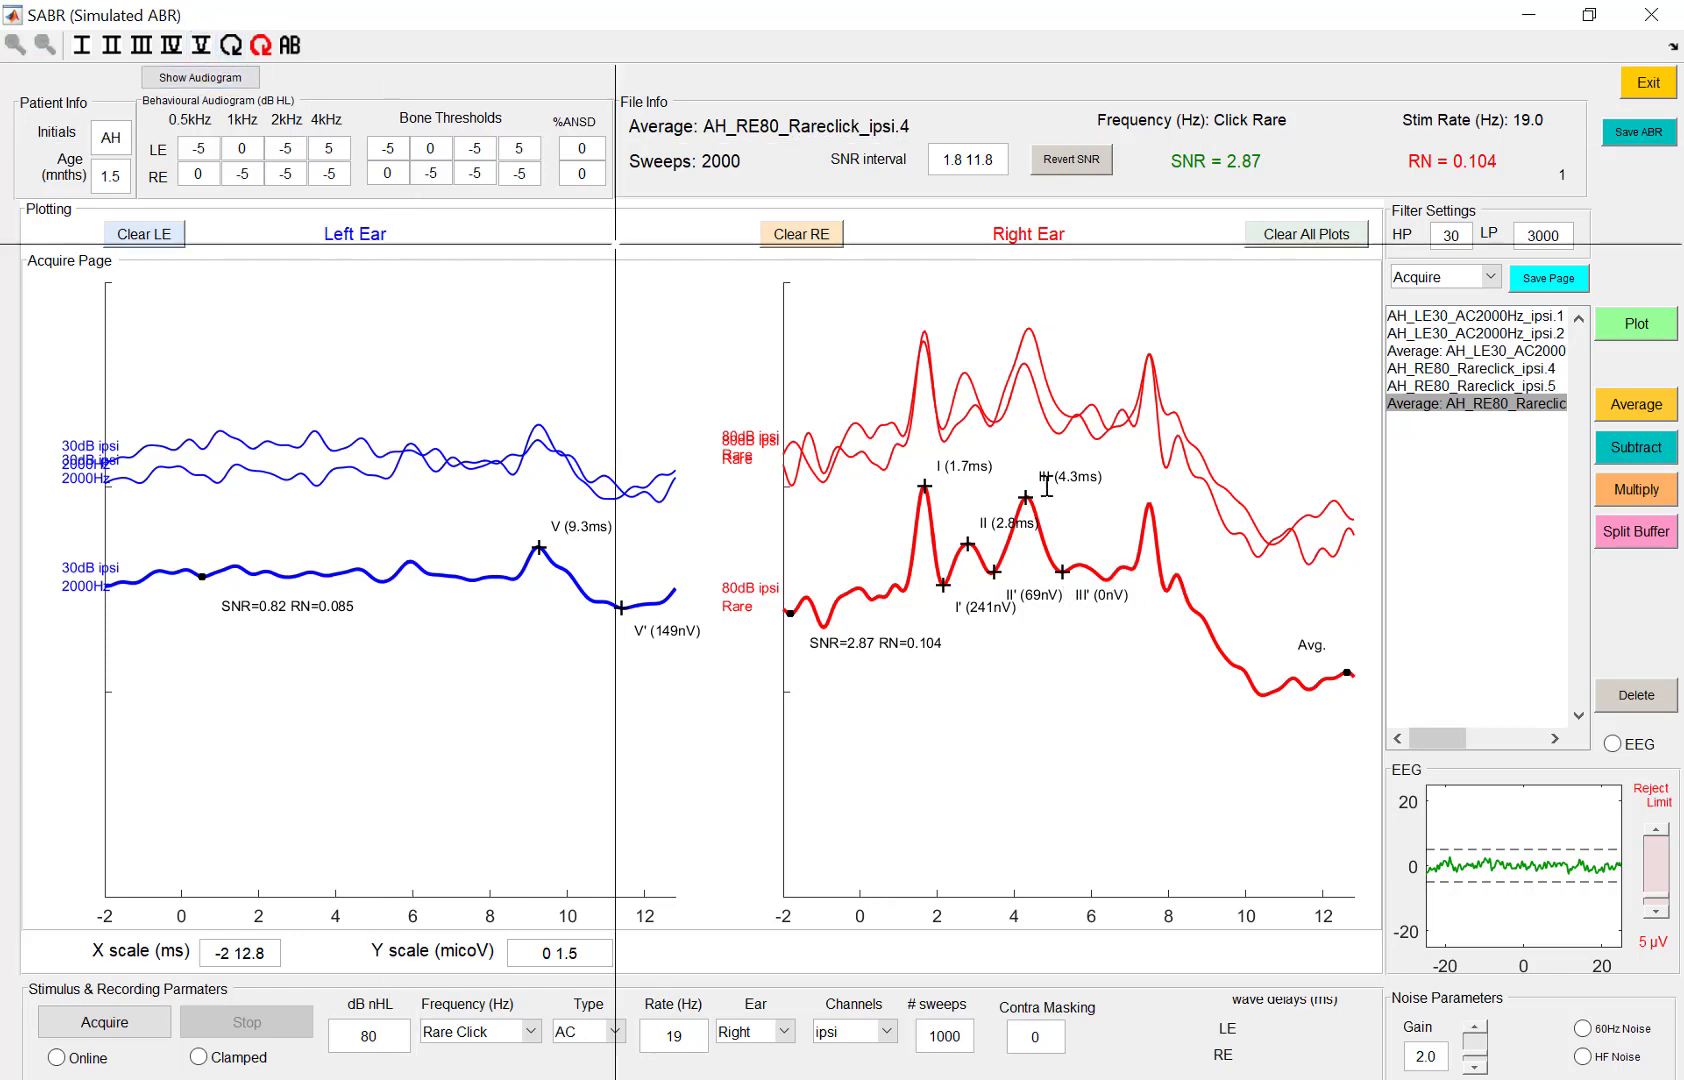
pyautogui.click(1150, 478)
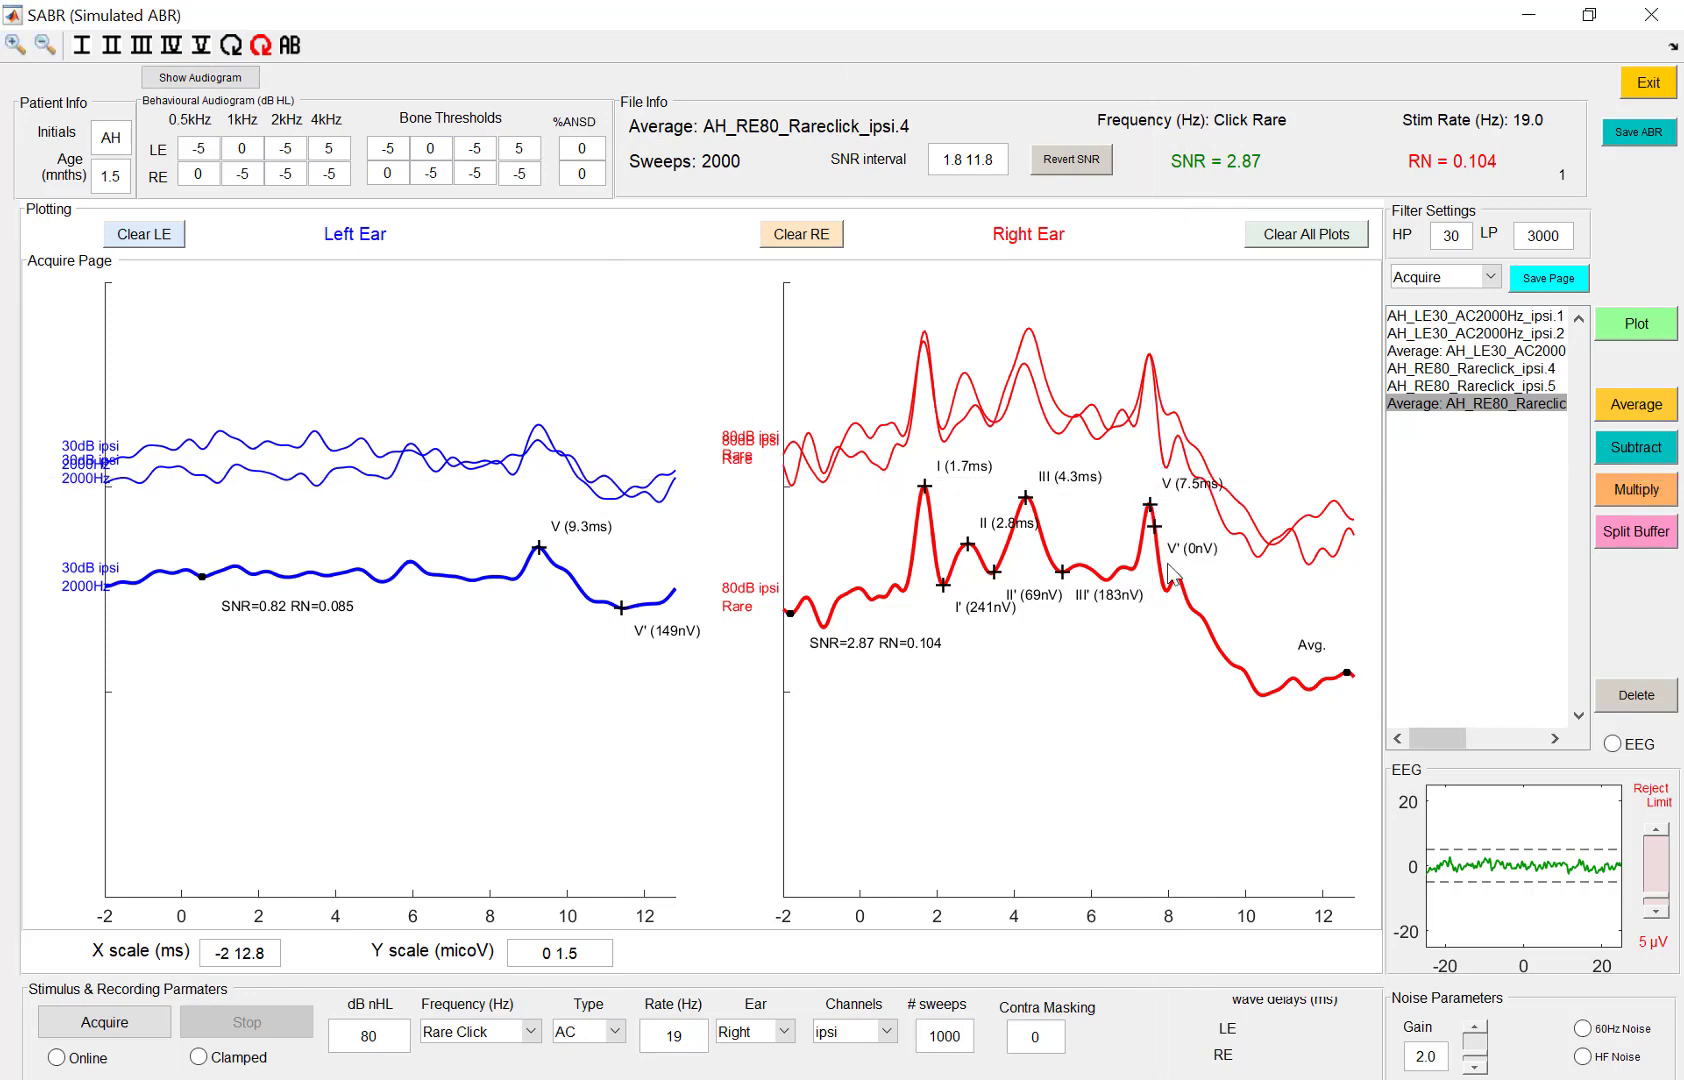
pyautogui.click(1263, 694)
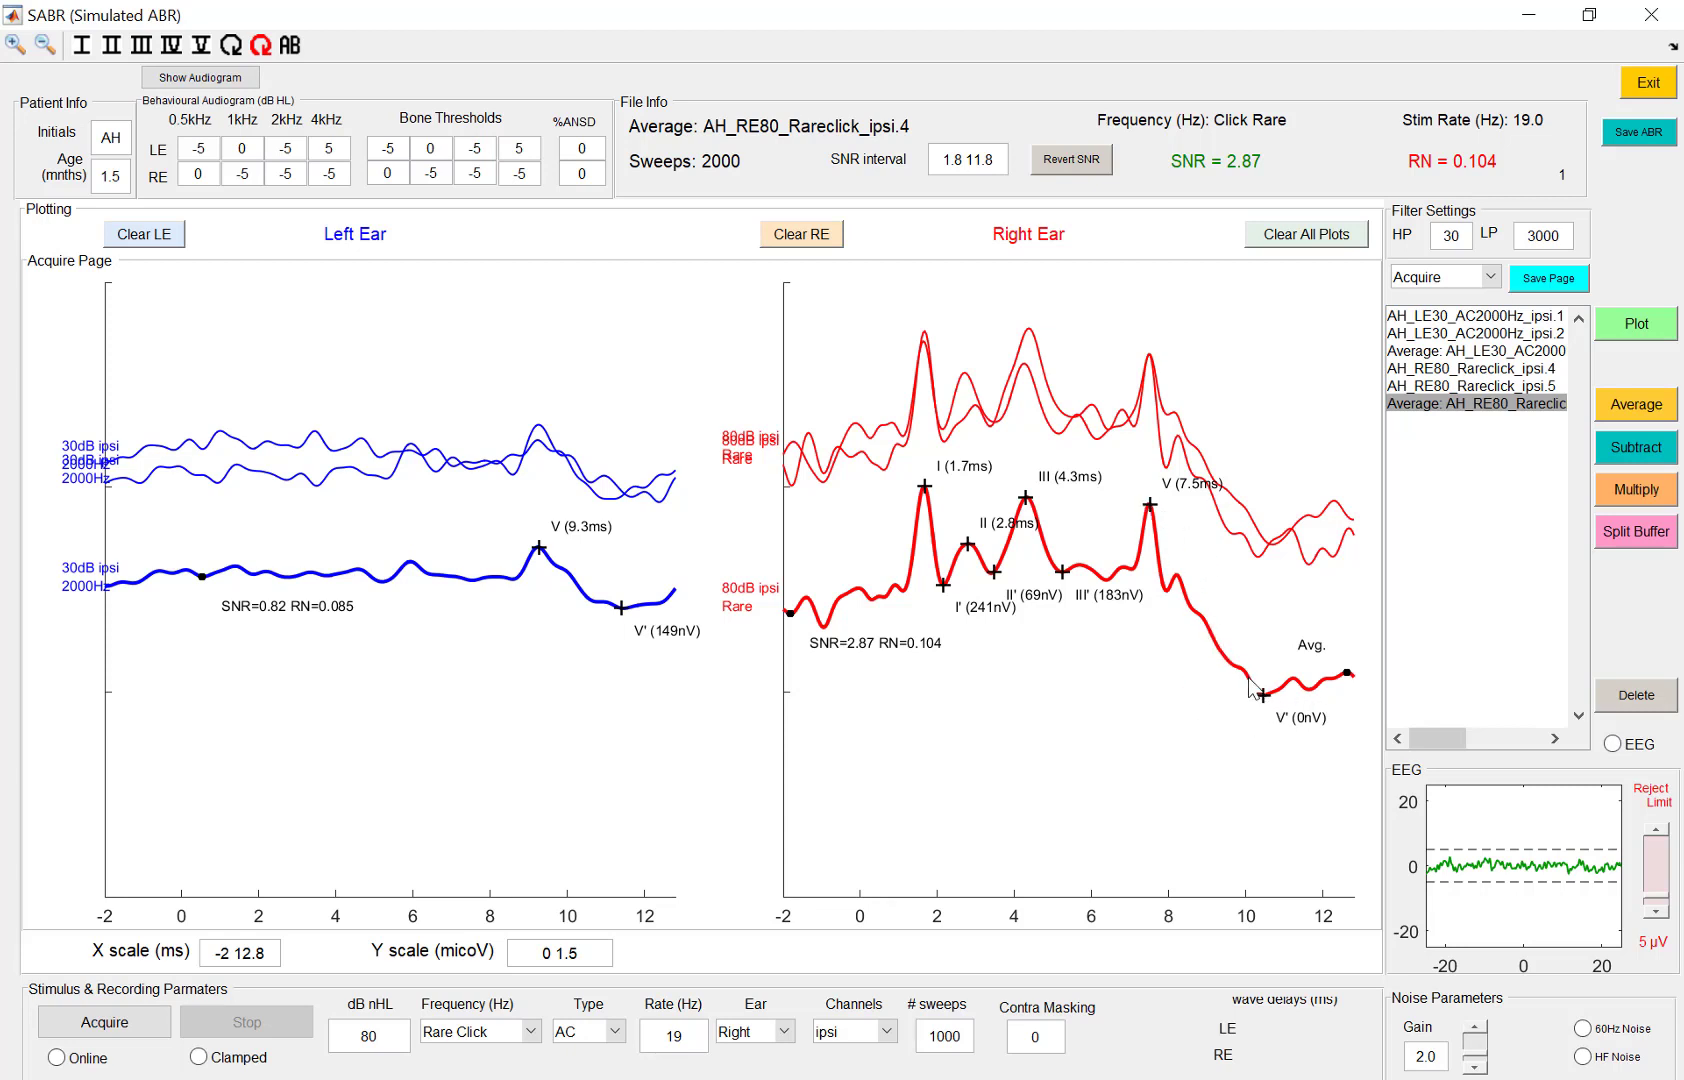
# Move the labelled right-ear average further below the replicate traces and refresh the right-ear plot.
pyautogui.moveTo(1263, 694); pyautogui.dragTo(1263, 754)
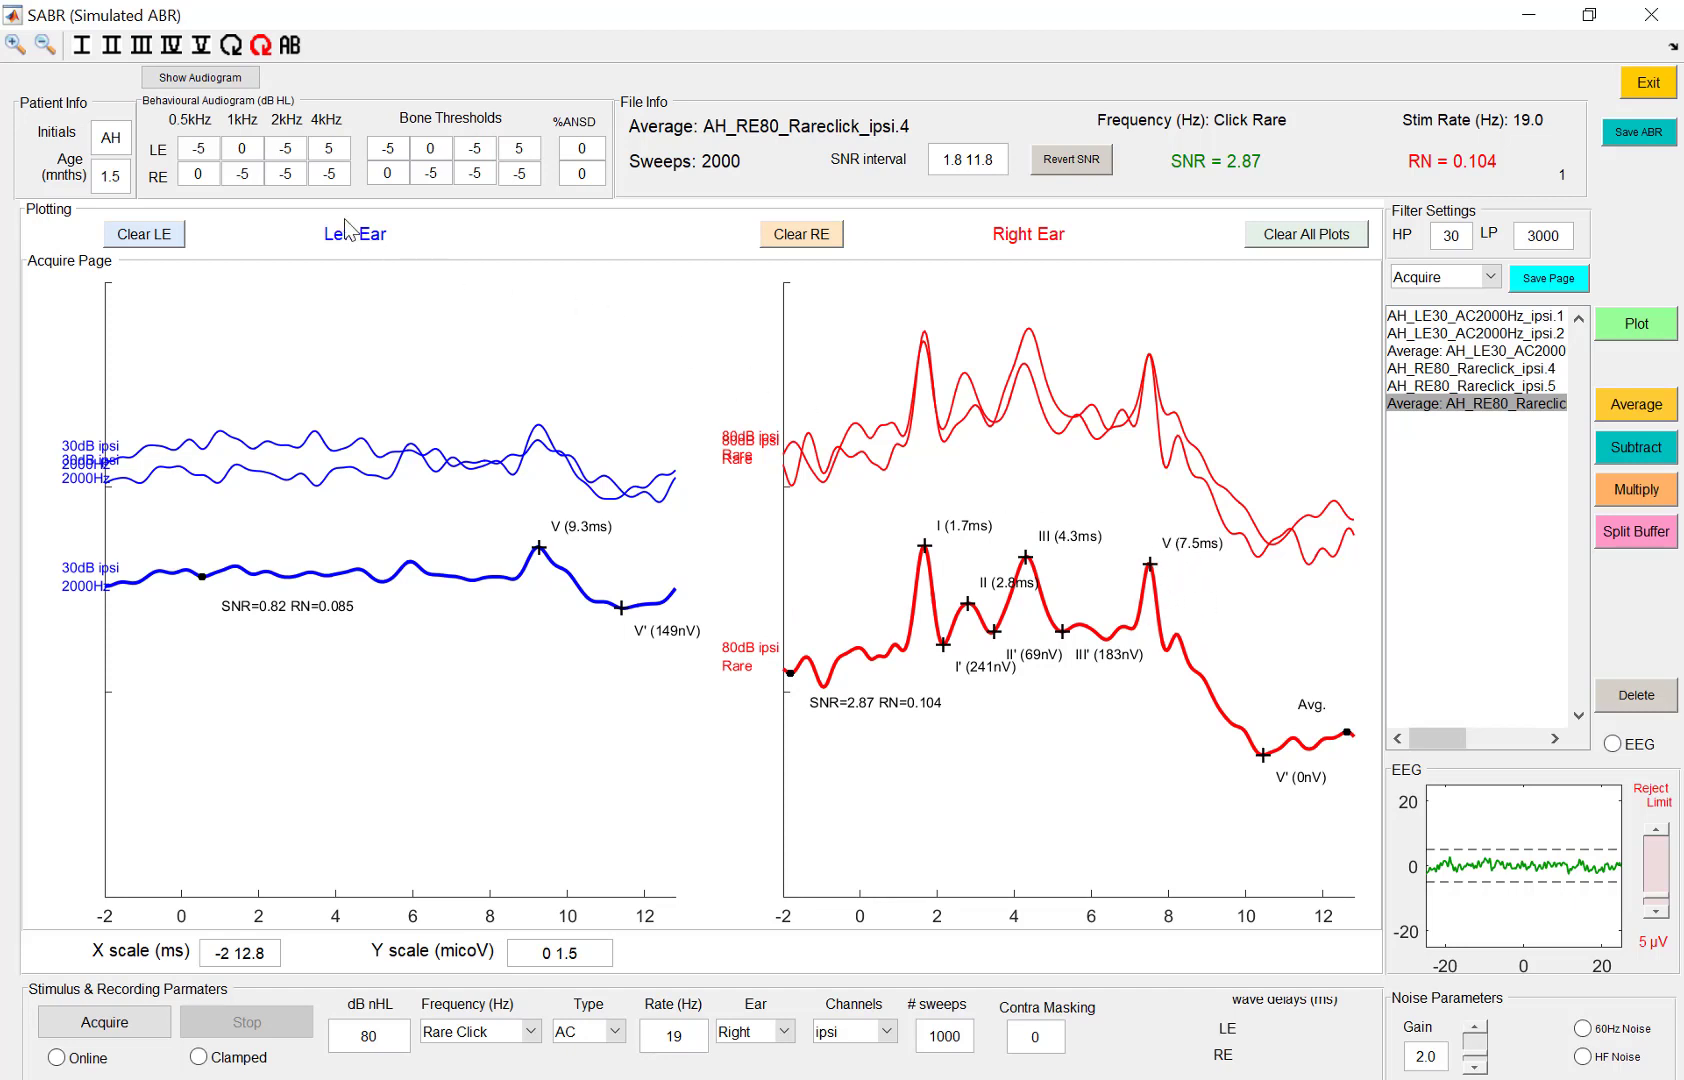
pyautogui.click(260, 50)
pyautogui.moveTo(1163, 640); pyautogui.dragTo(1155, 725)
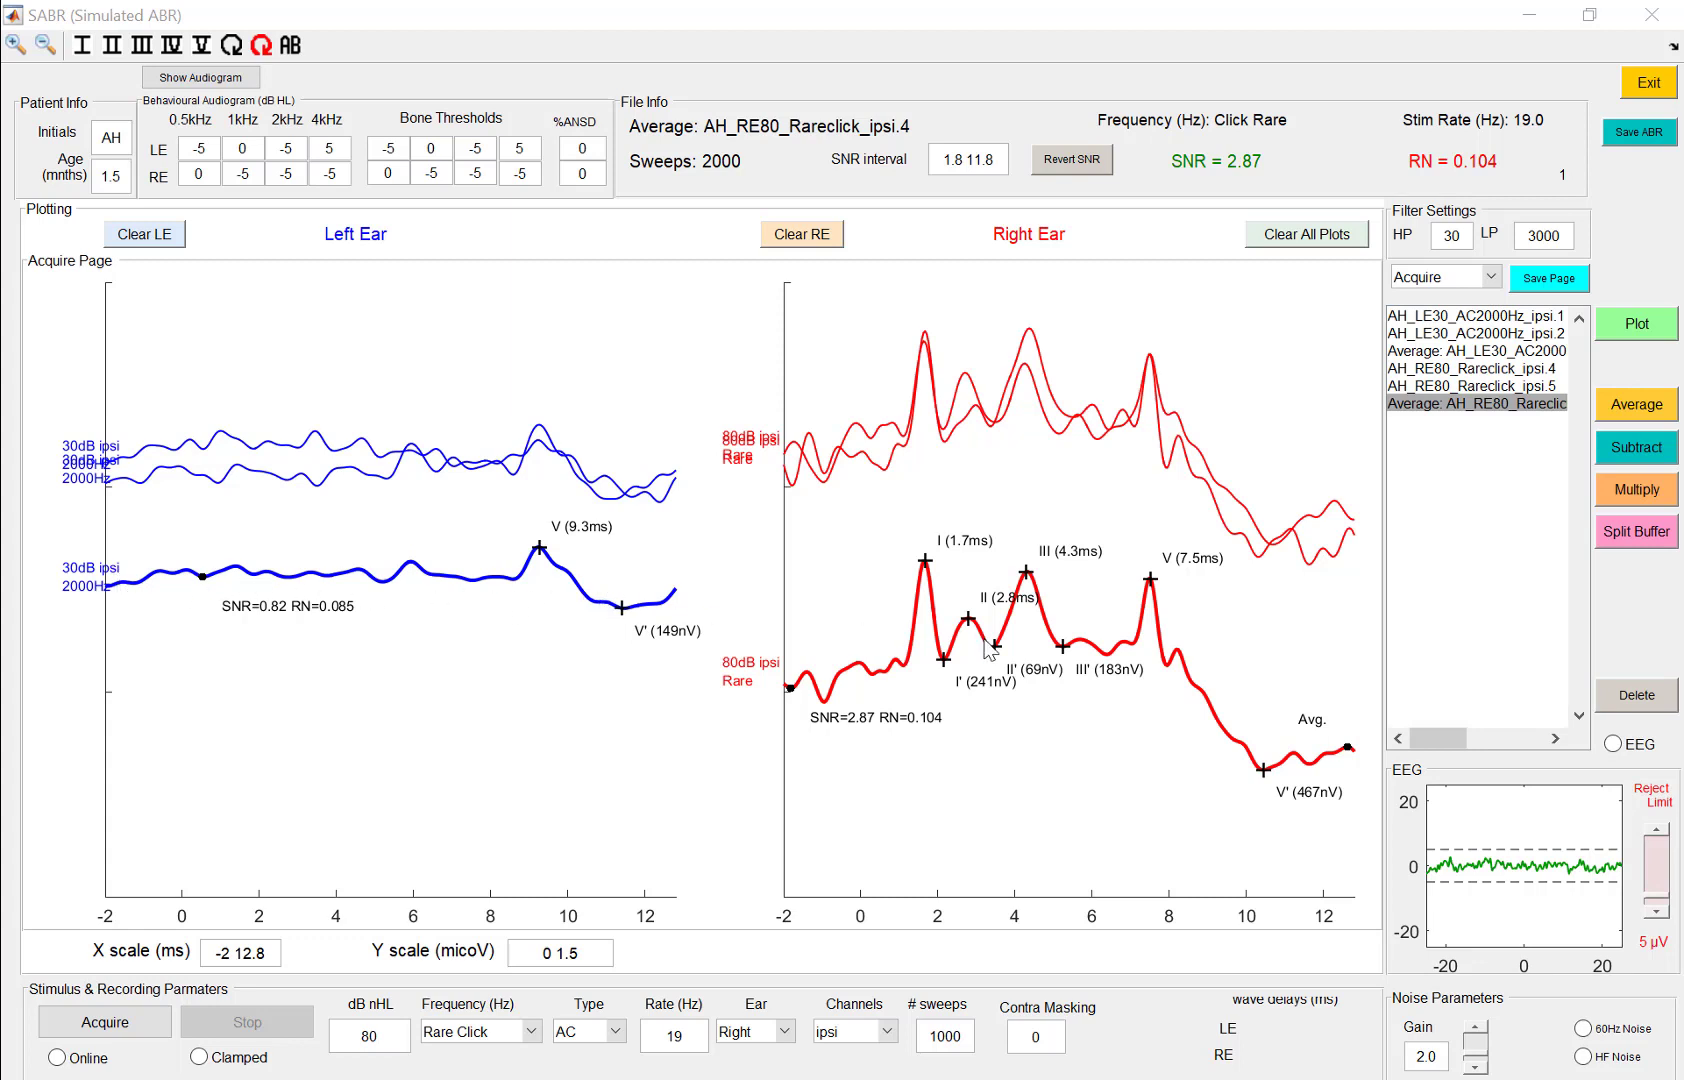
# Turn on the live EEG, set the noise gain to 0.0 and acquire a noise-free Rare Click recording for the right ear.
pyautogui.click(1612, 745)
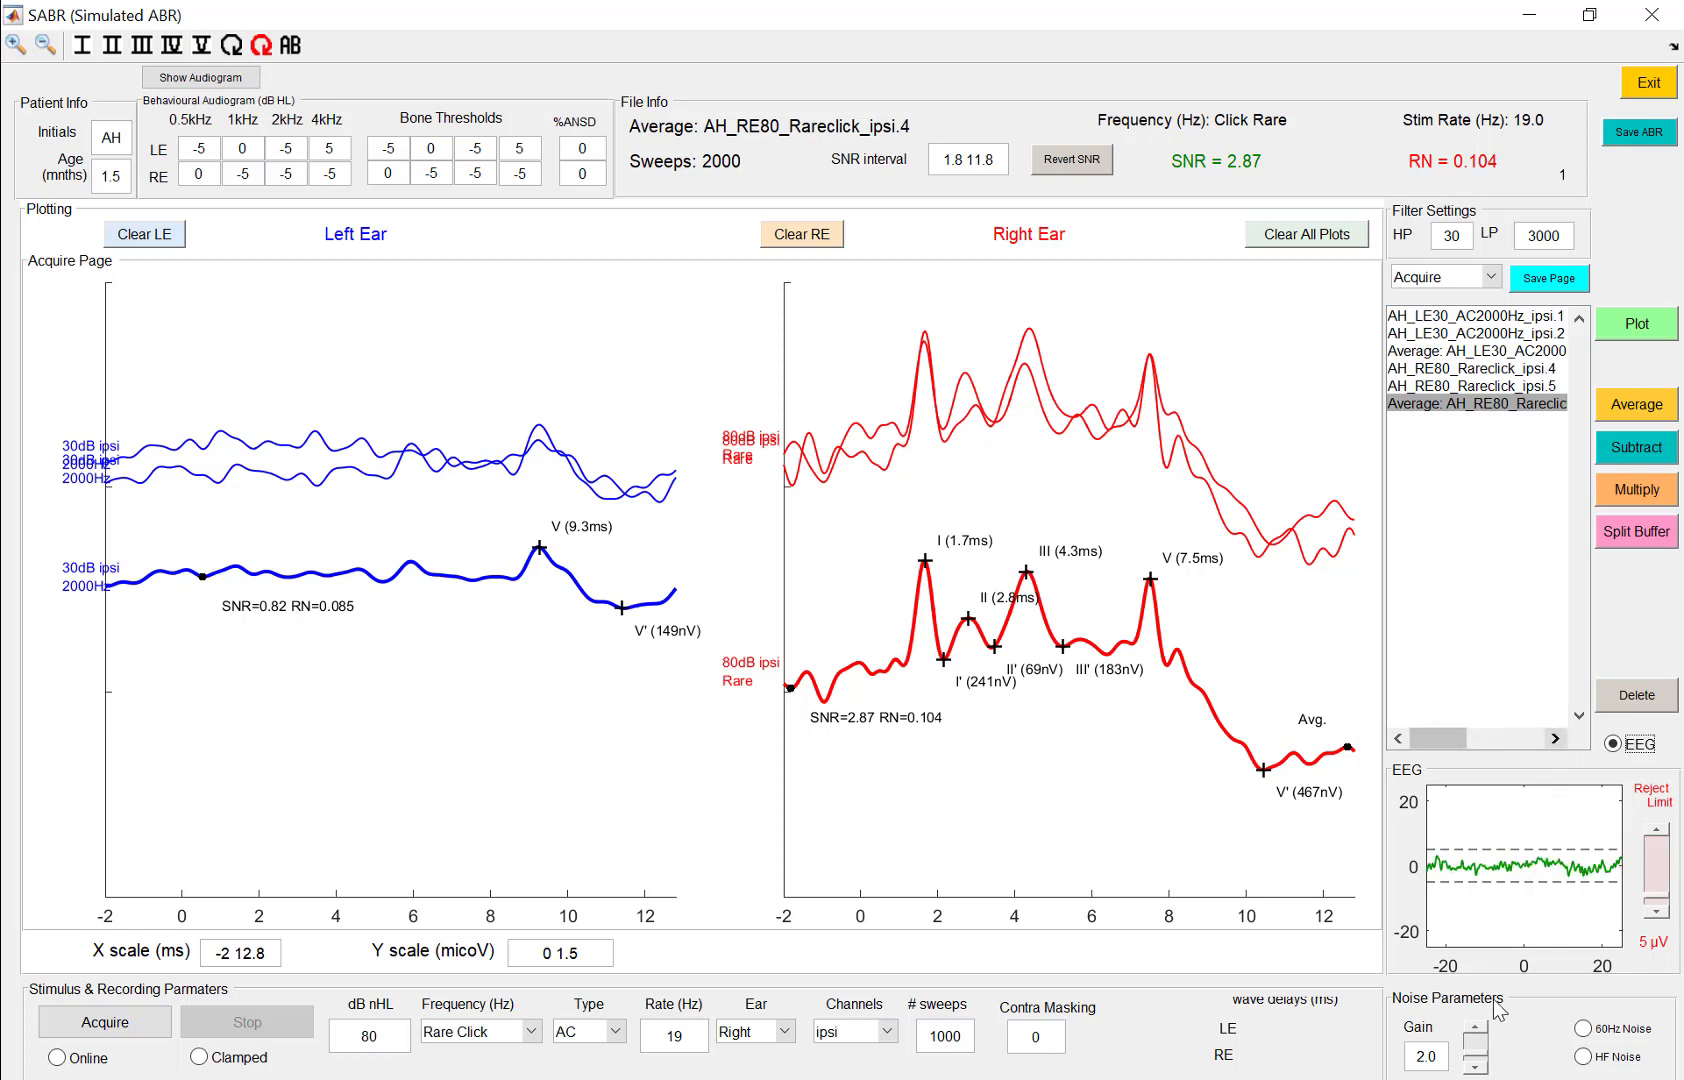
pyautogui.click(1478, 1066)
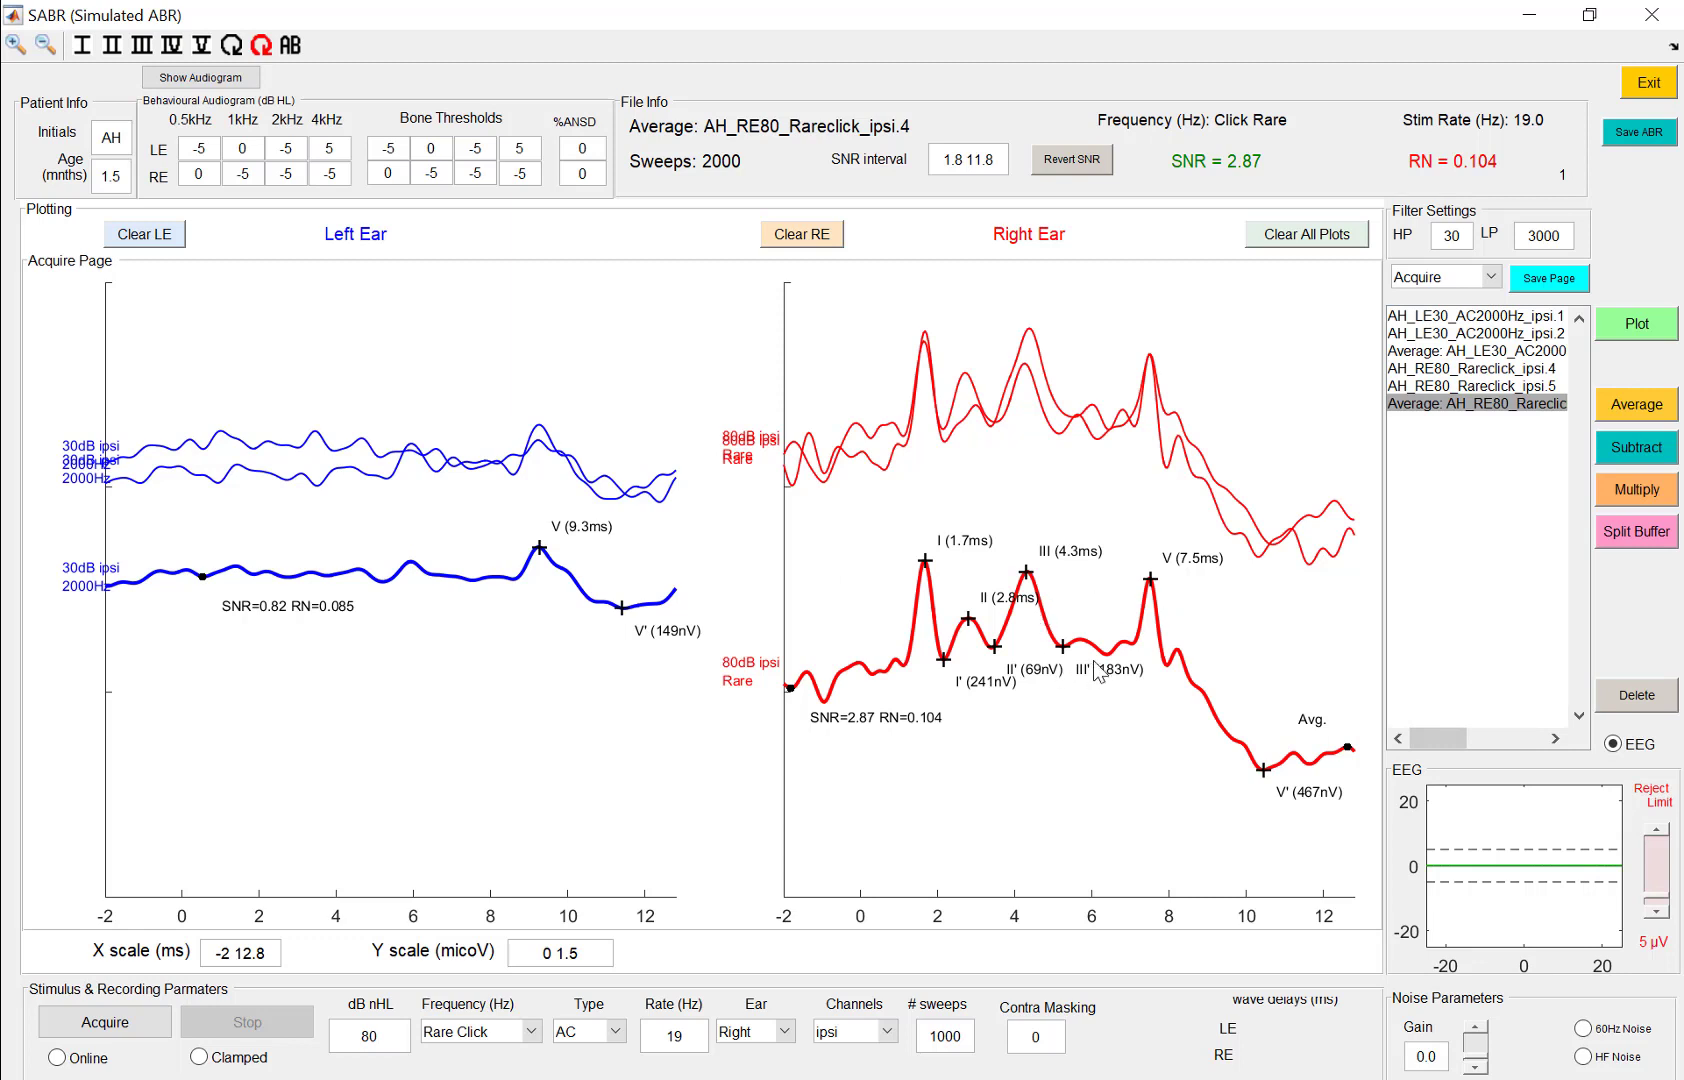
pyautogui.click(124, 1033)
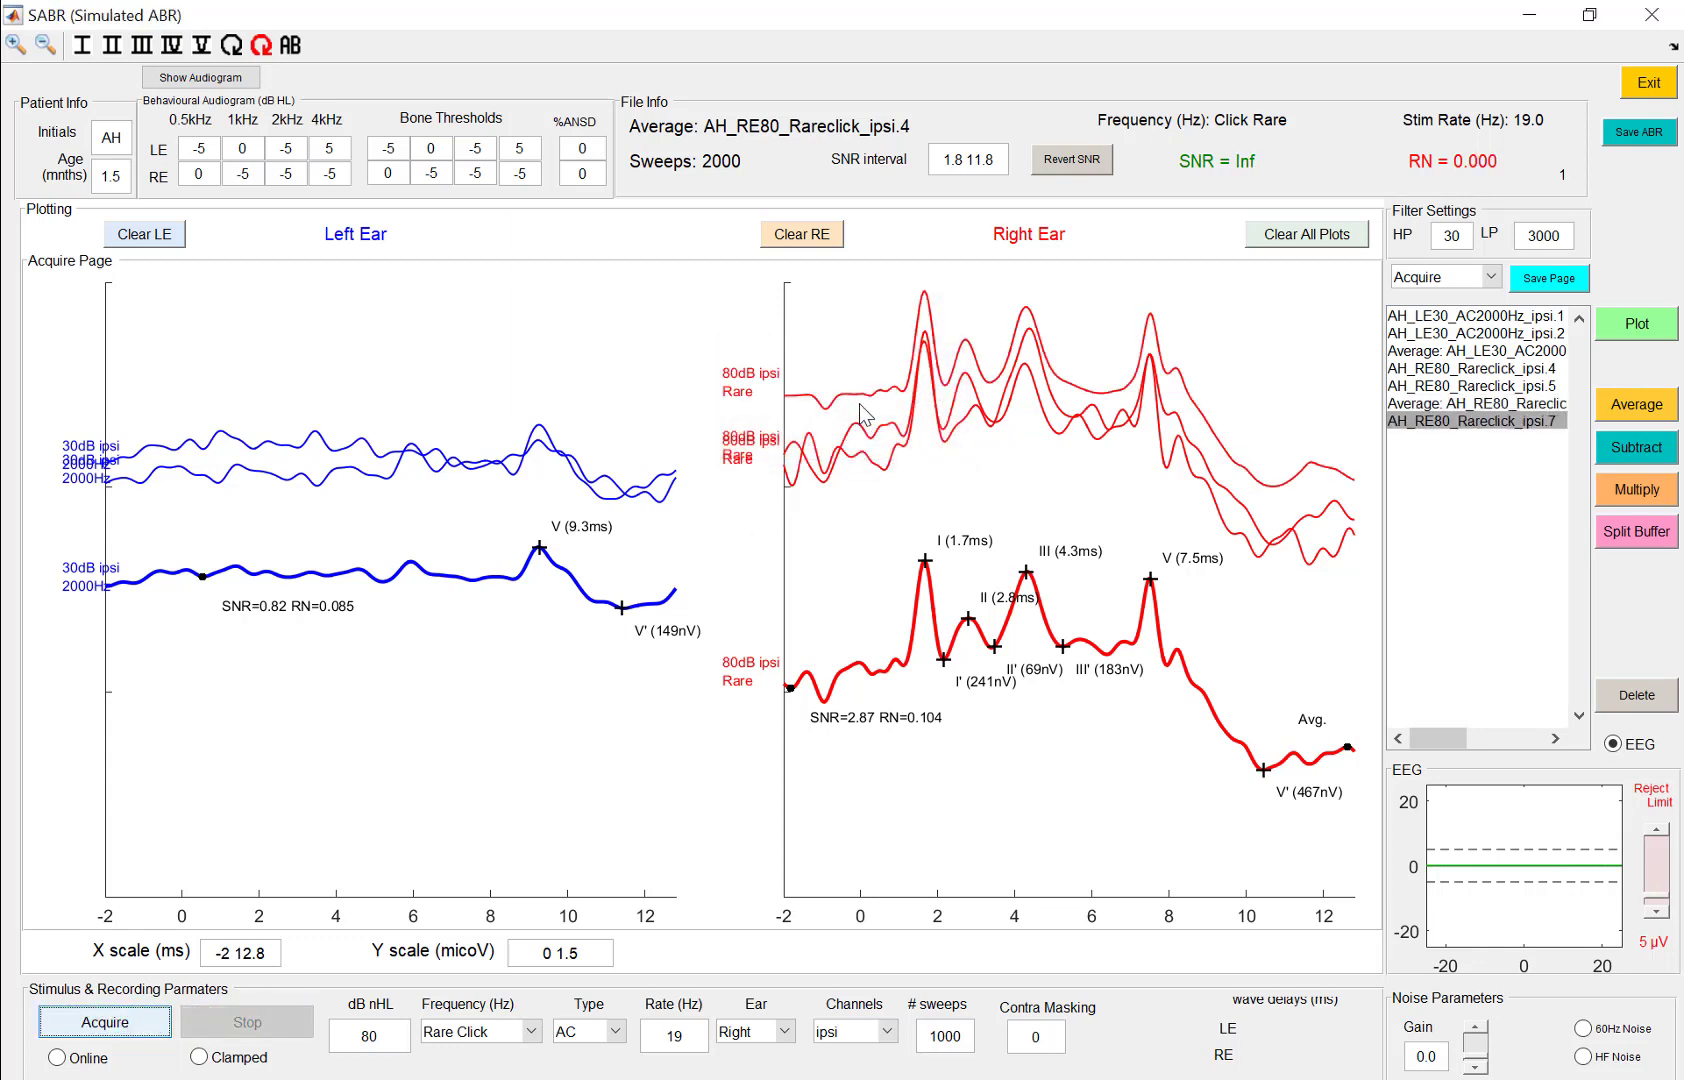
# Overlay the noise-free right-ear click trace on the labelled average, shifting the average's SNR label clear of the waveforms.
pyautogui.click(868, 404)
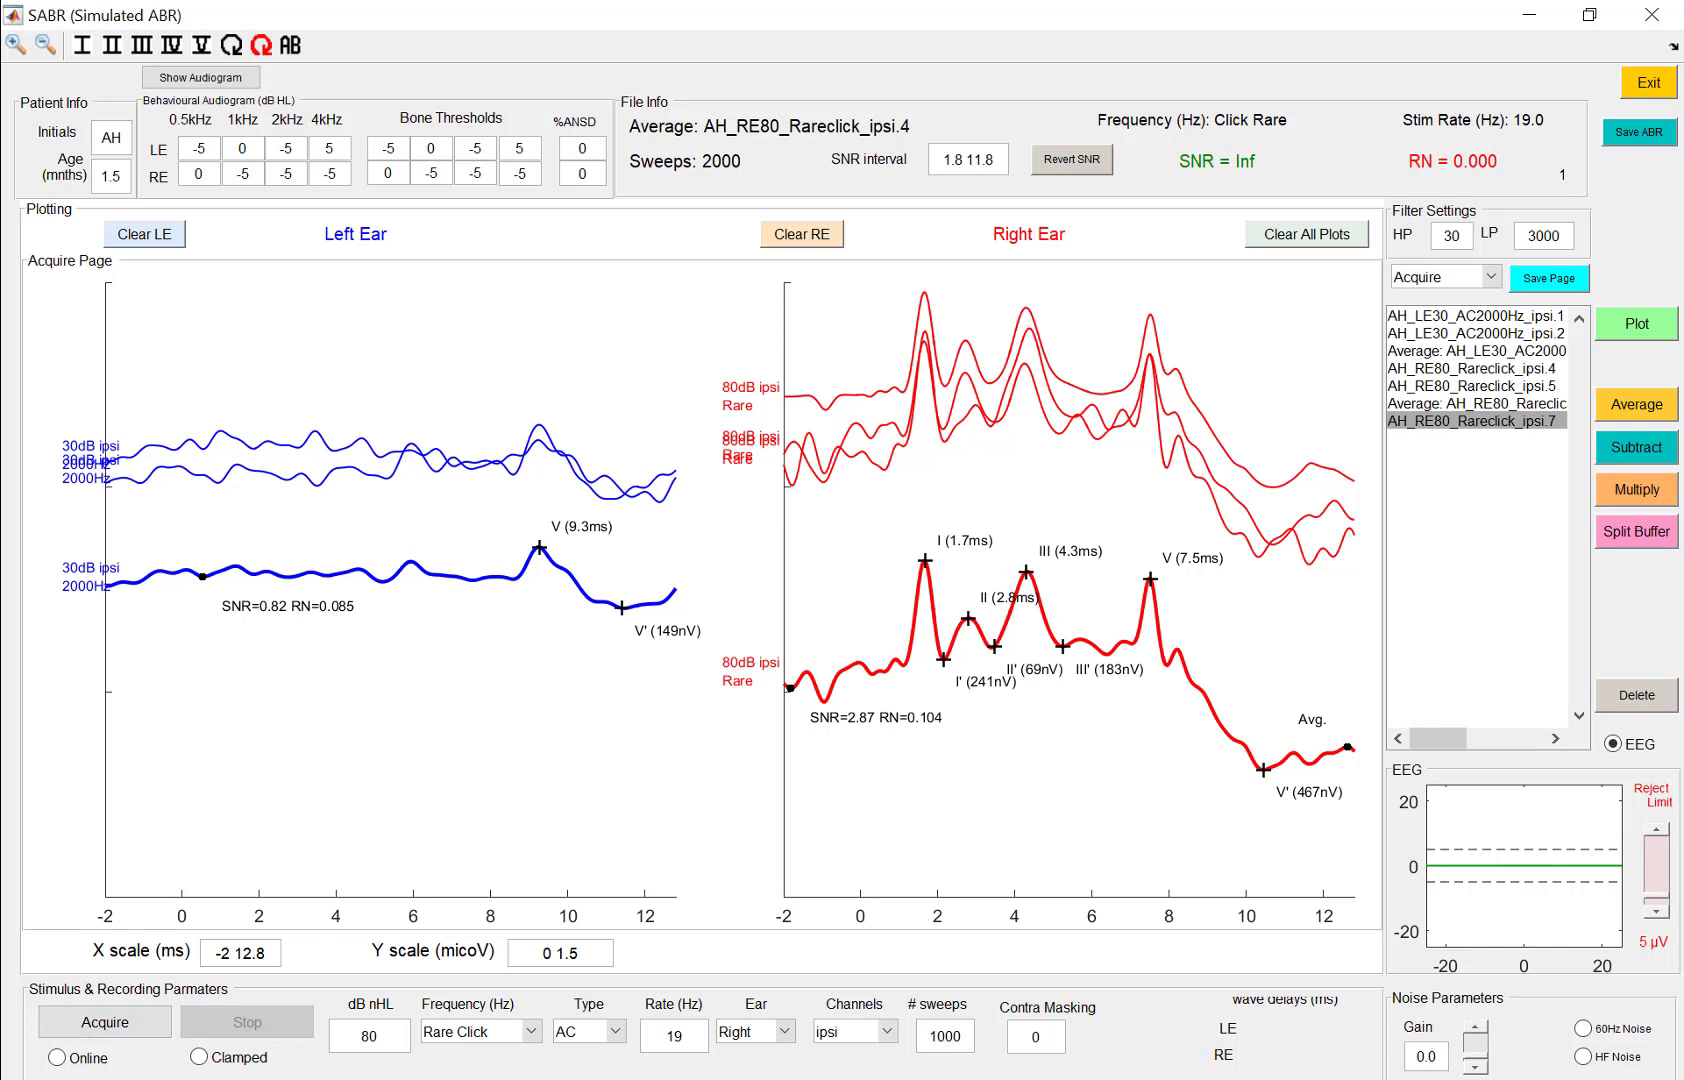
pyautogui.moveTo(868, 400)
pyautogui.mouseDown()
pyautogui.moveTo(868, 837)
pyautogui.moveTo(868, 758)
pyautogui.mouseUp()
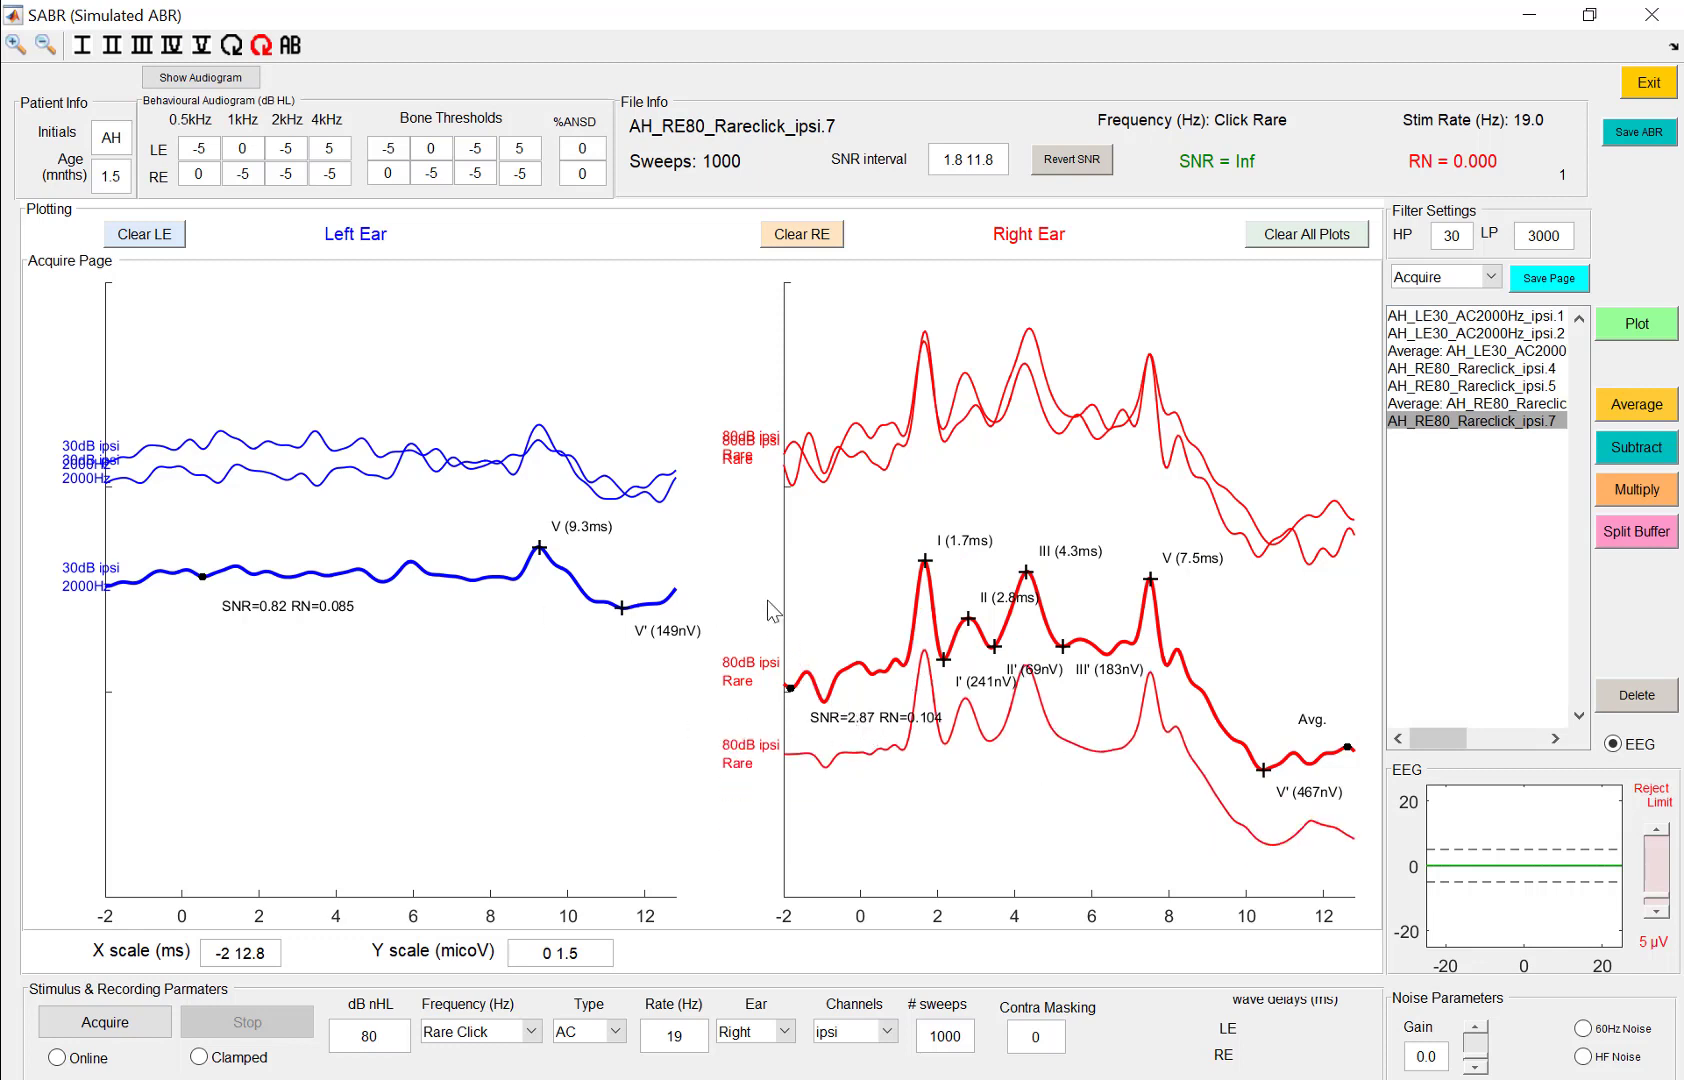
pyautogui.moveTo(850, 722); pyautogui.dragTo(755, 668)
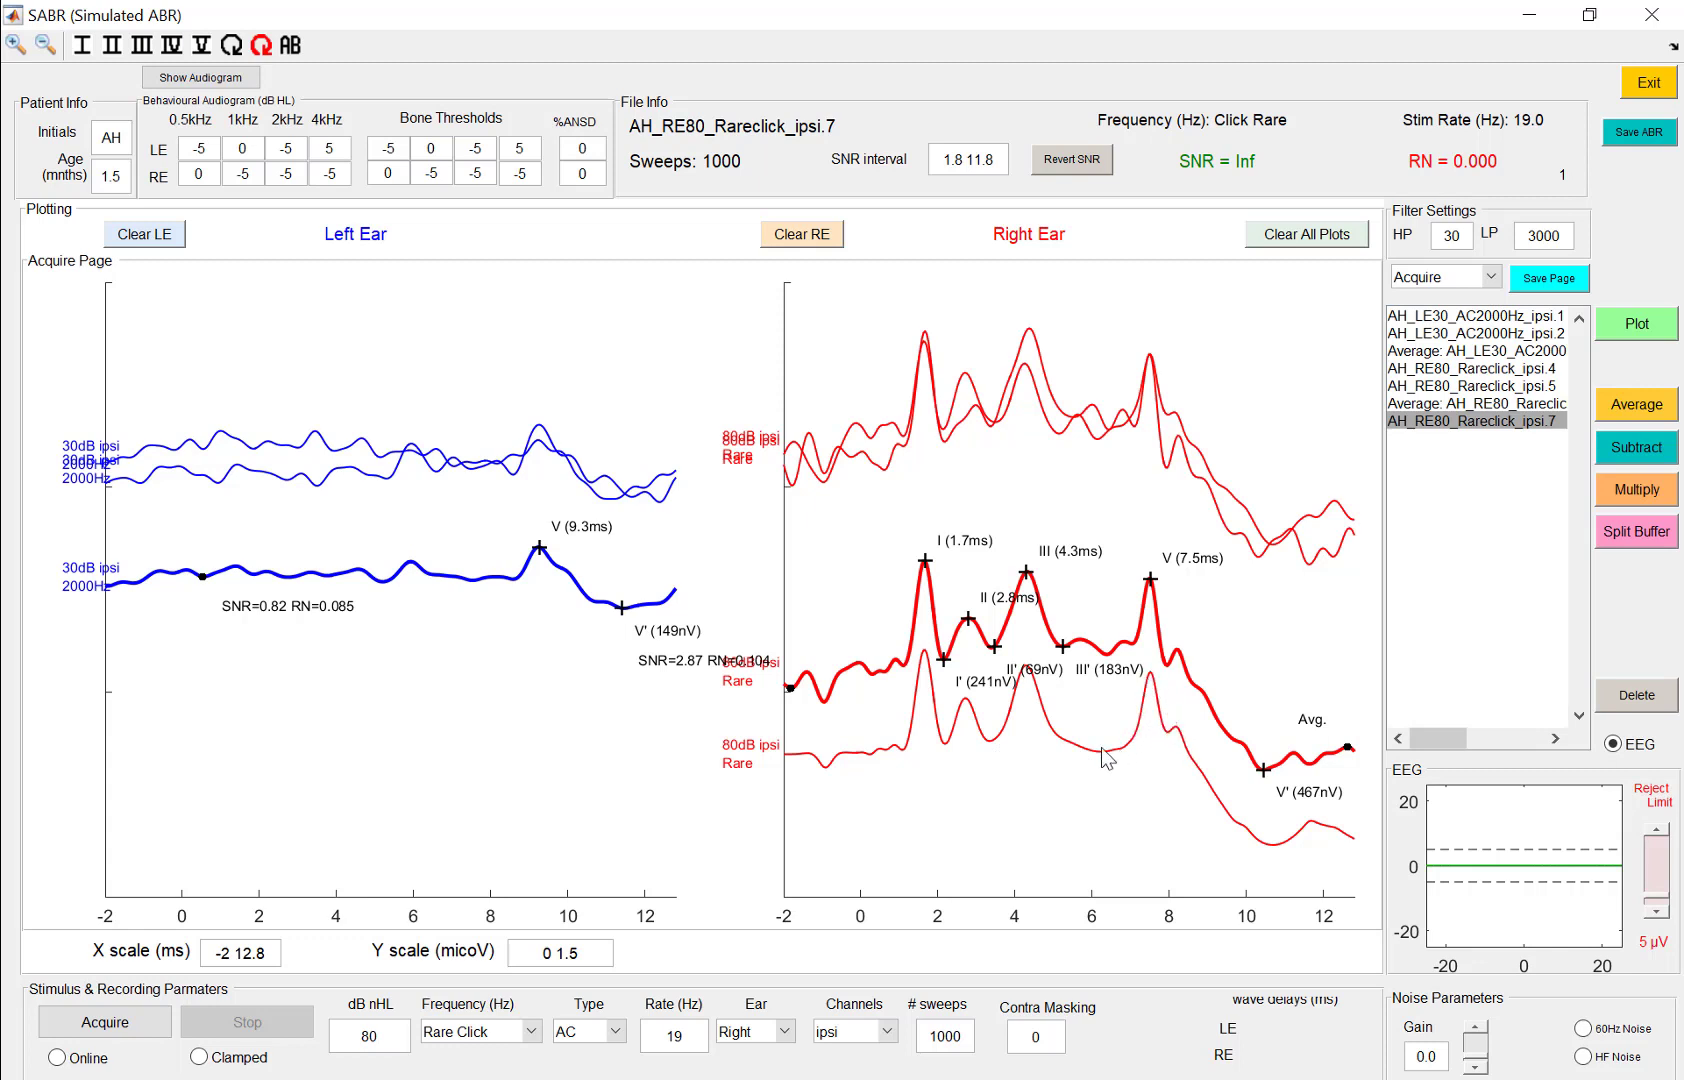
pyautogui.moveTo(940, 740); pyautogui.dragTo(940, 661)
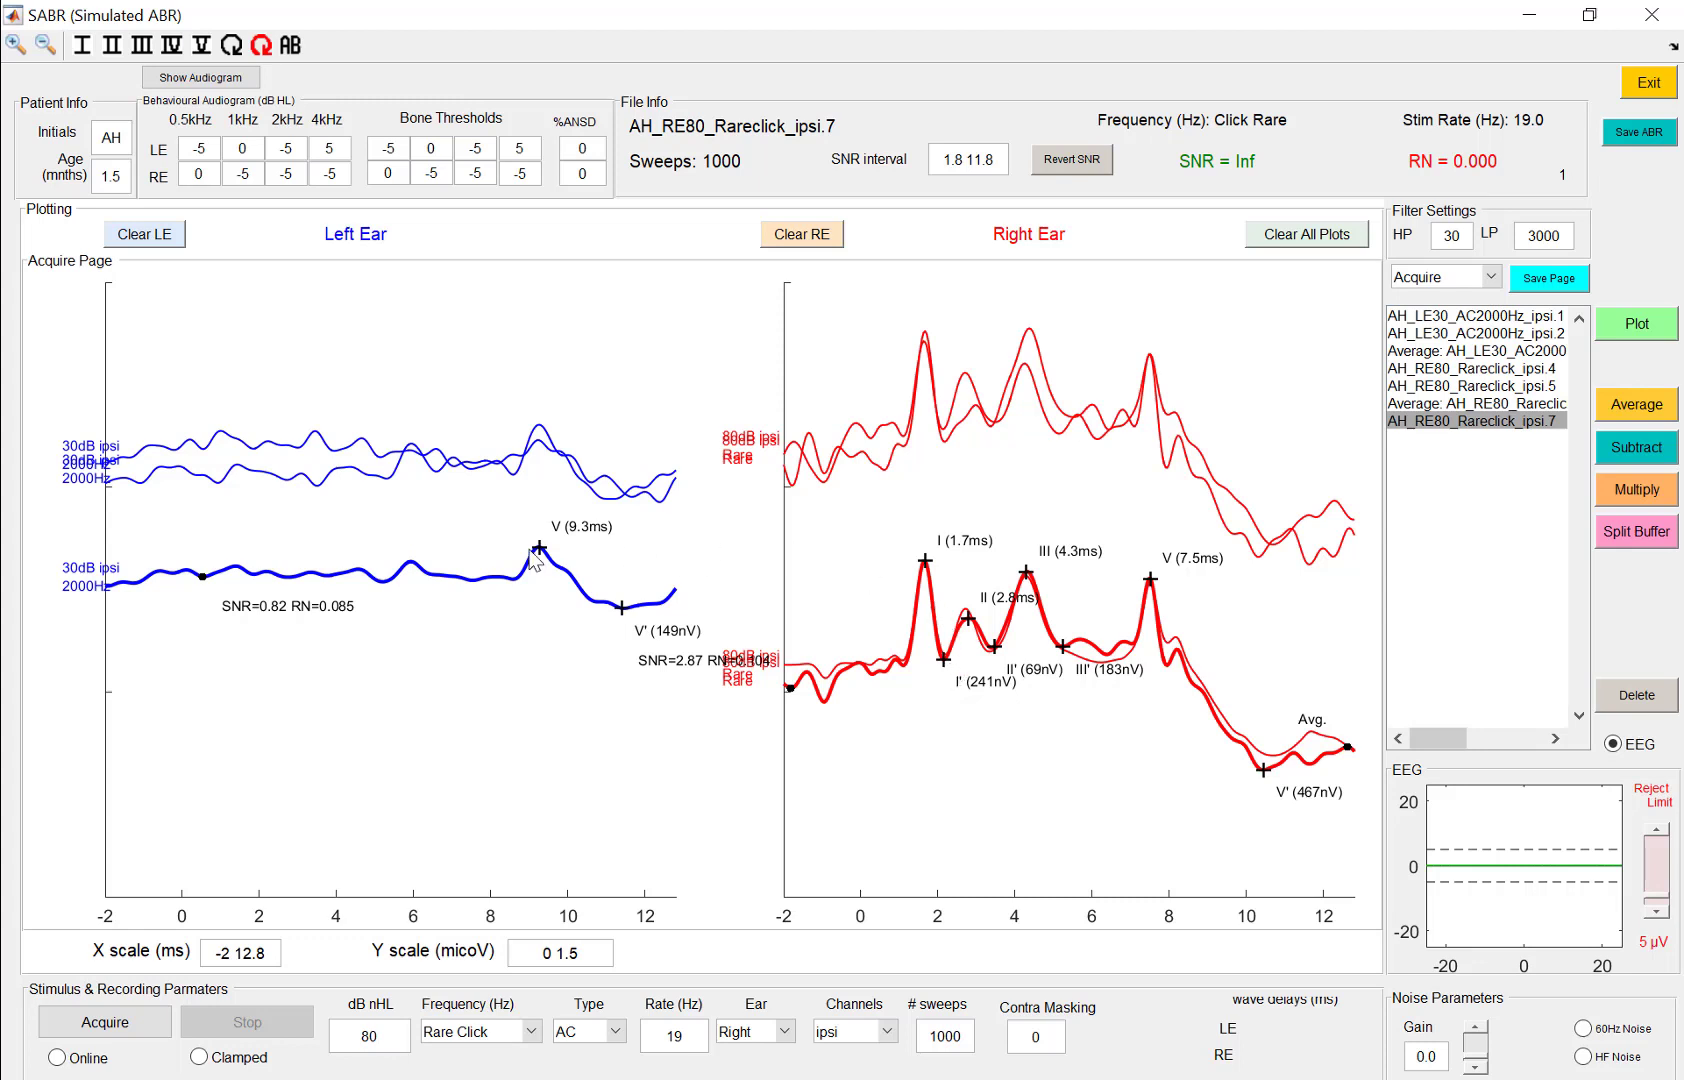
# Set the stimulus to 2000 Hz at 30 dB nHL for the left ear and acquire a noise-free recording of 2000 sweeps.
pyautogui.click(531, 1032)
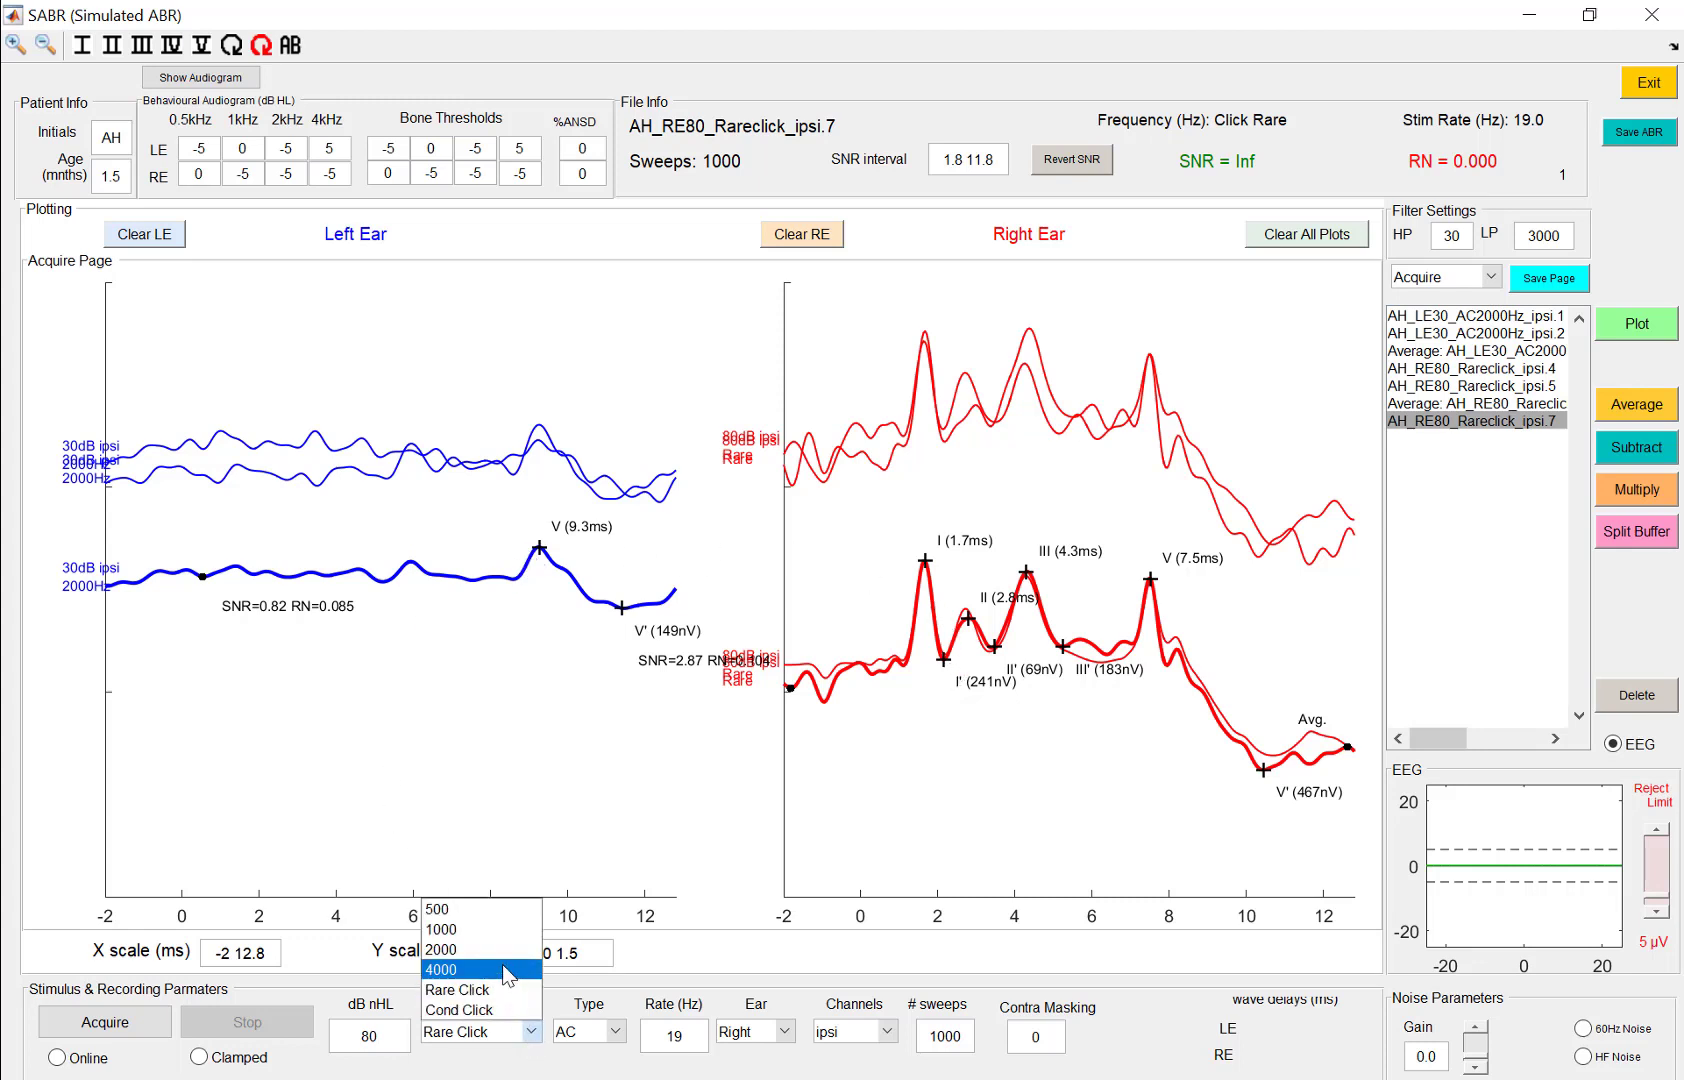
pyautogui.click(504, 956)
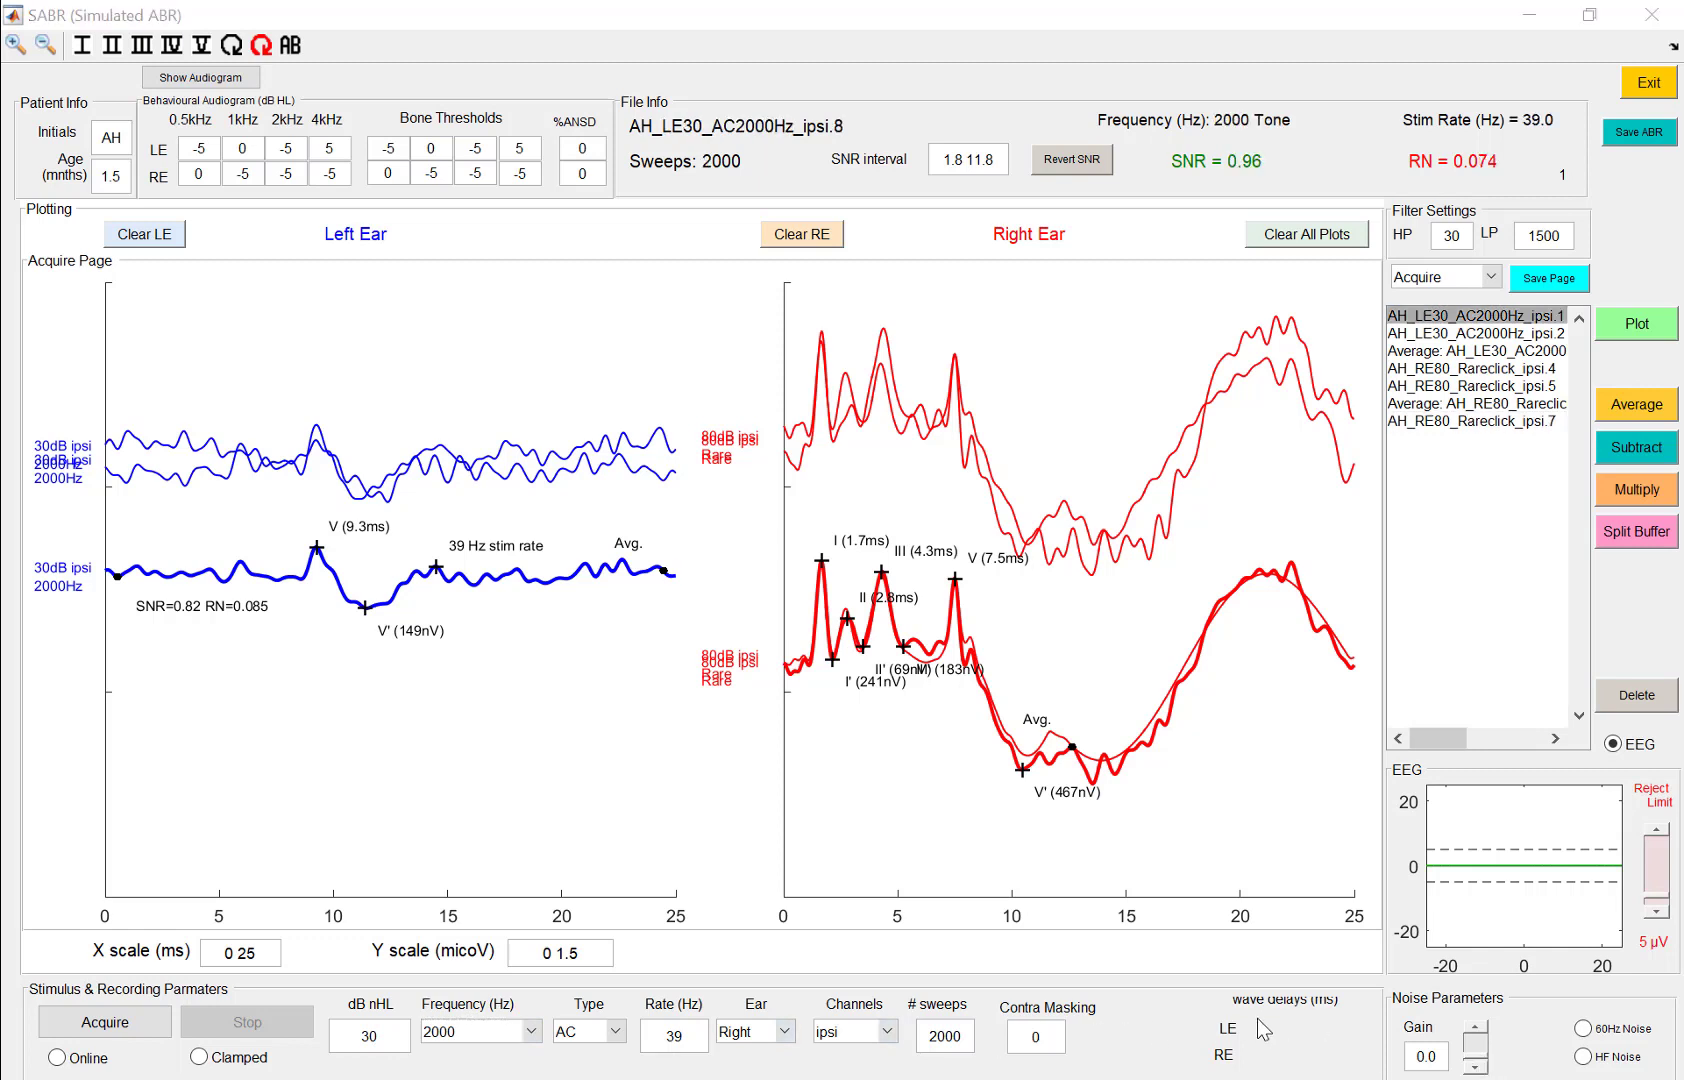
pyautogui.click(783, 1030)
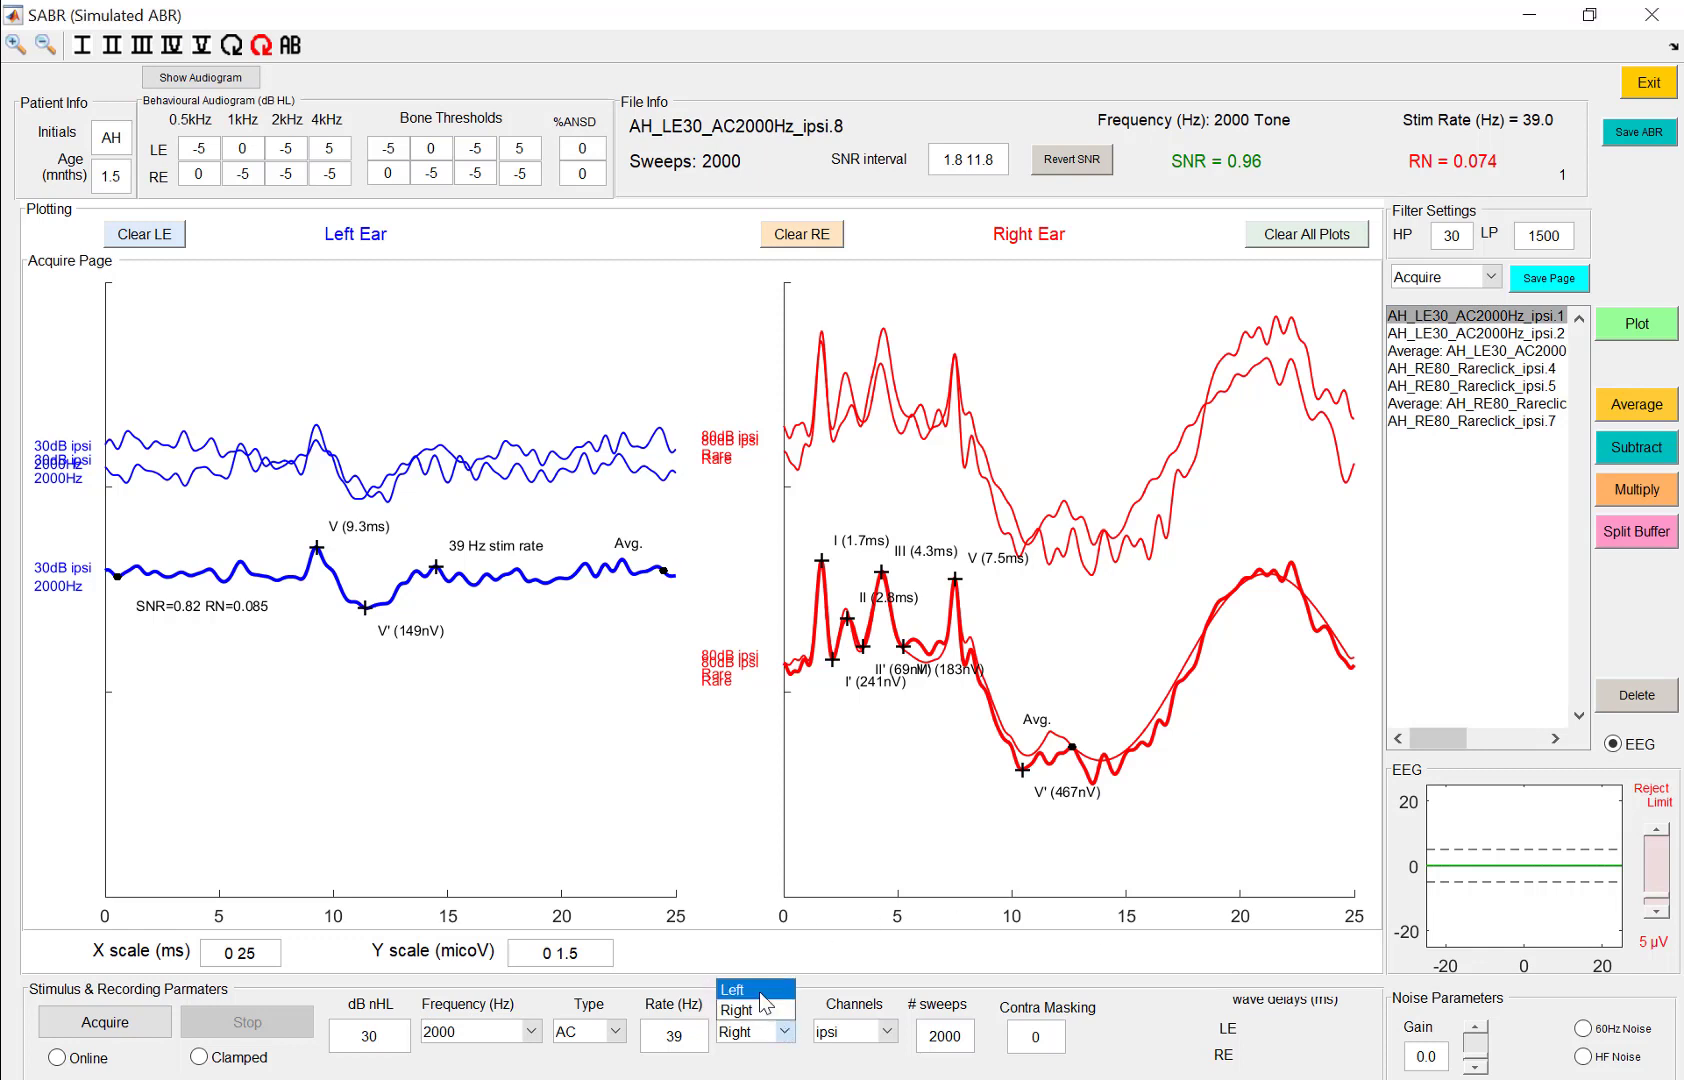
pyautogui.click(761, 992)
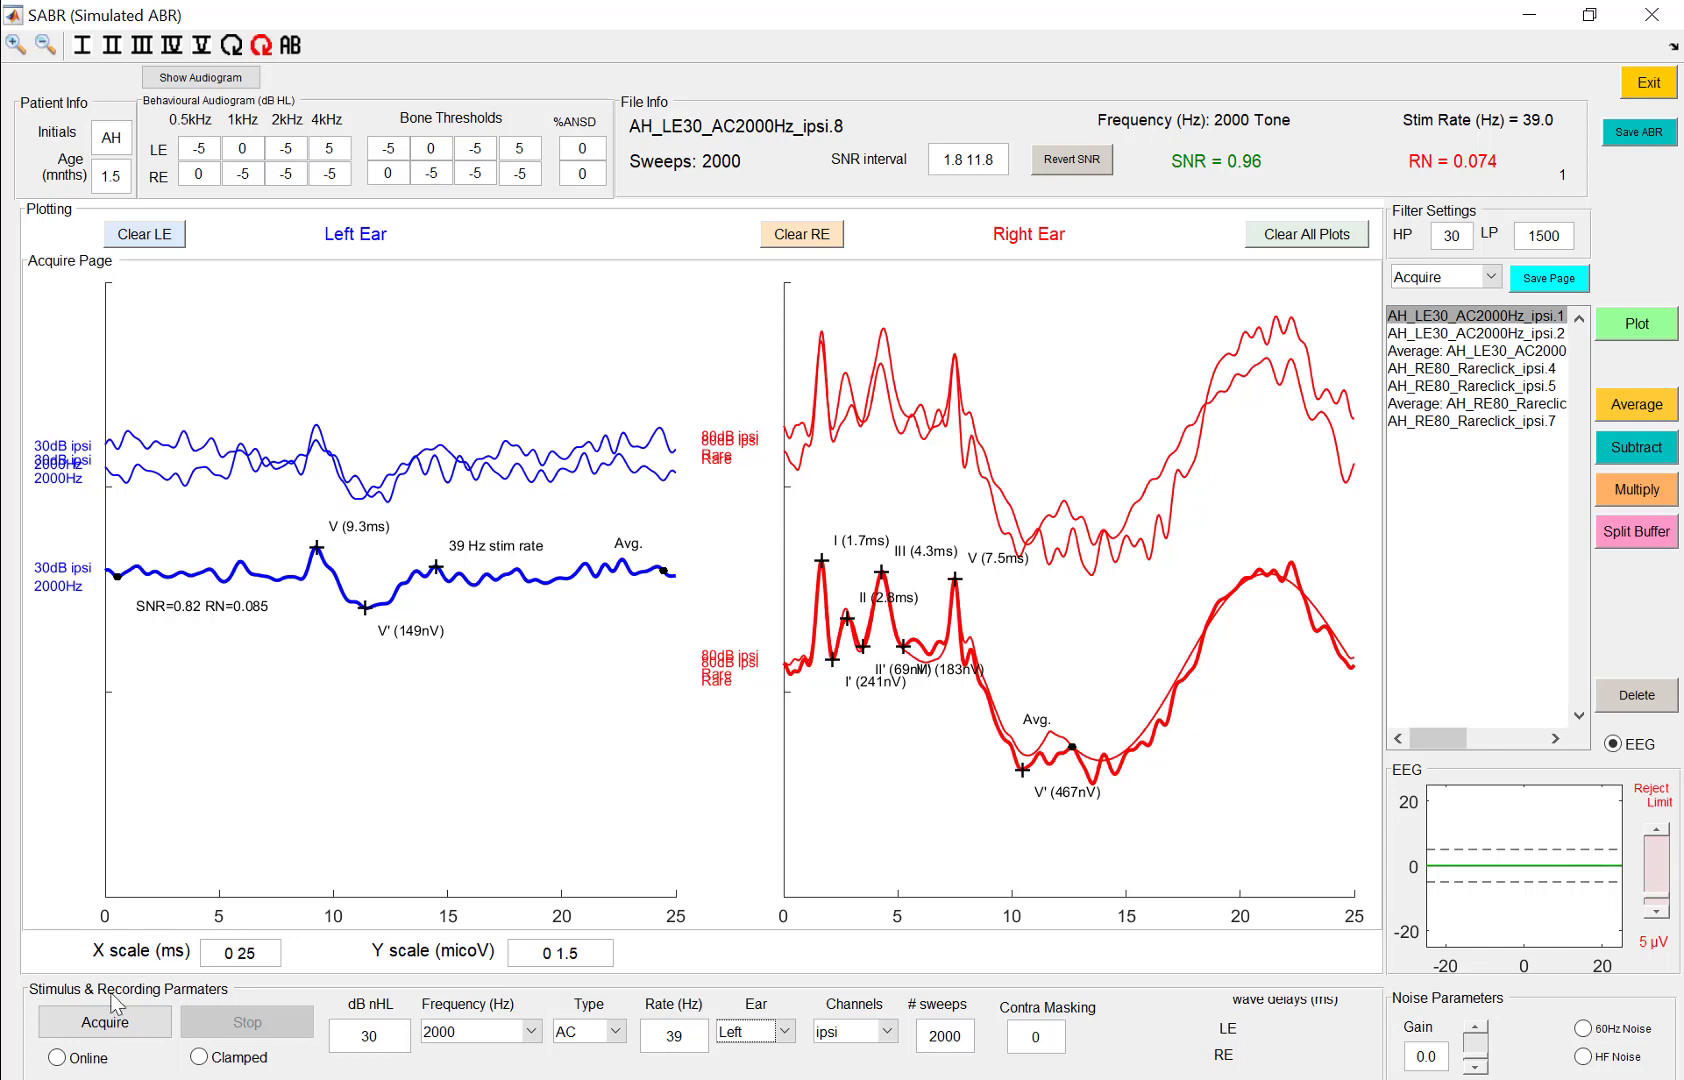
pyautogui.click(119, 1031)
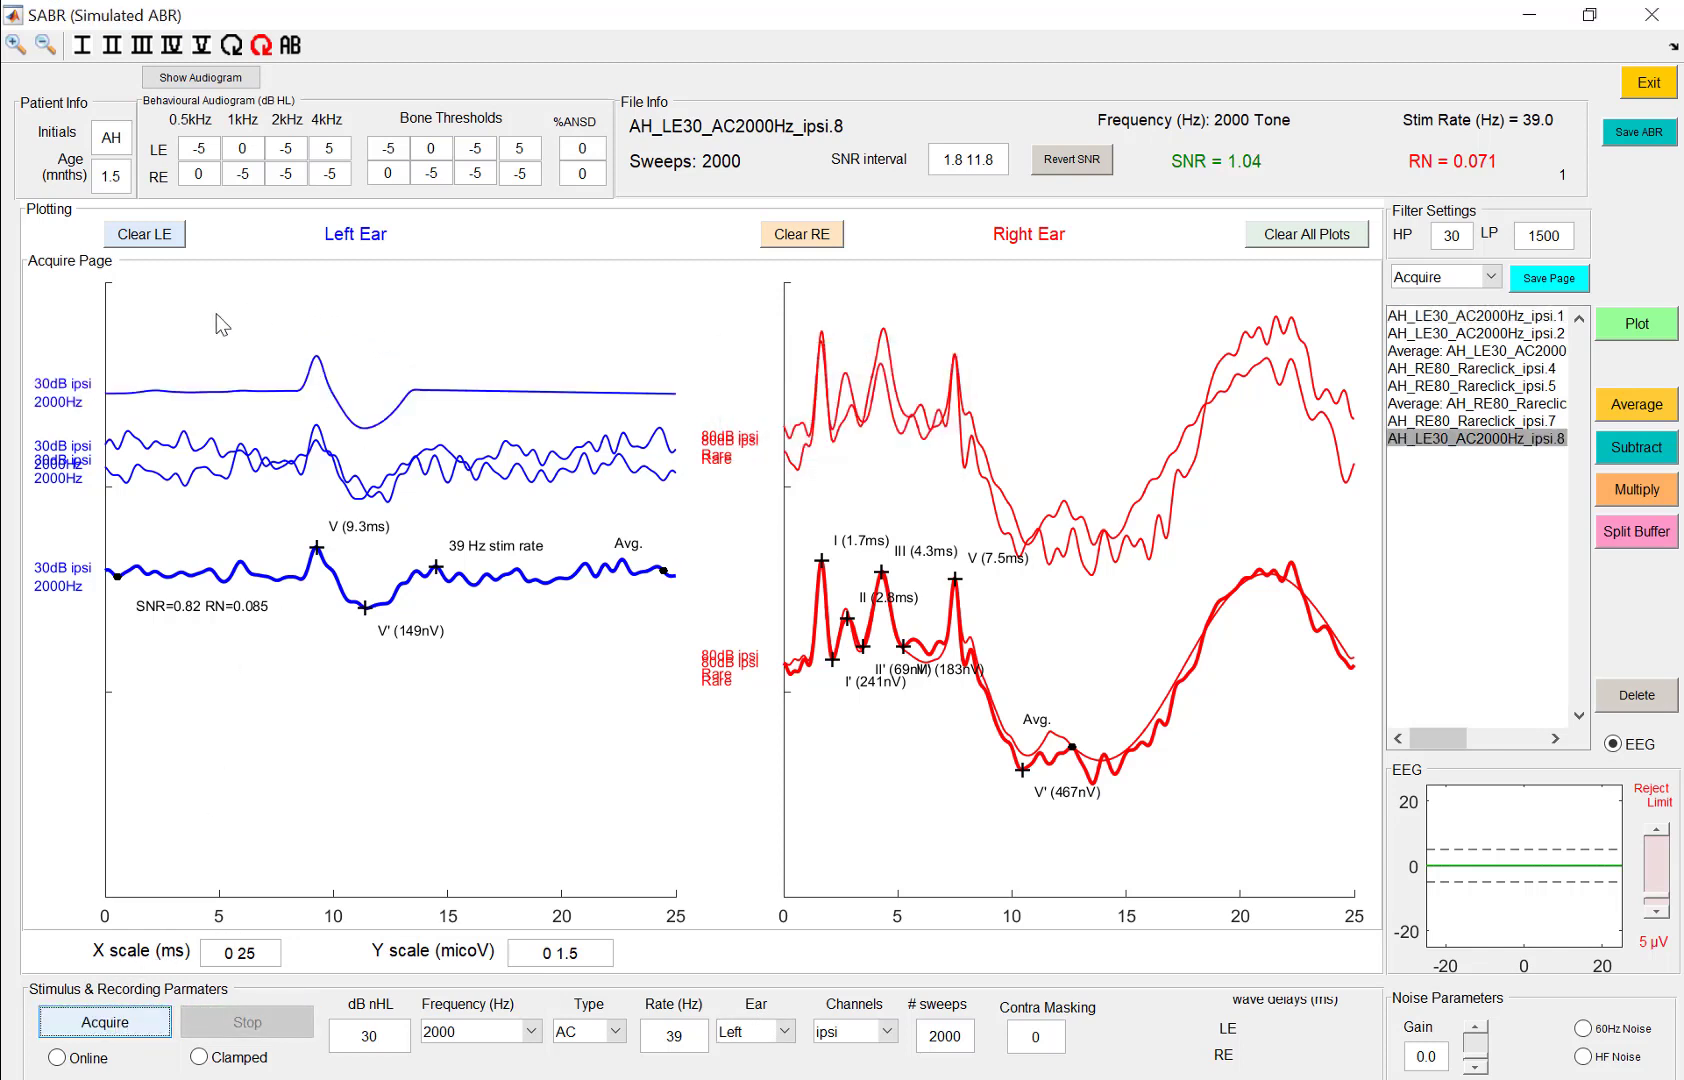
# Place the noise-free left-ear 2000 Hz trace just below the labelled average and select that average.
pyautogui.moveTo(318, 358); pyautogui.dragTo(318, 626)
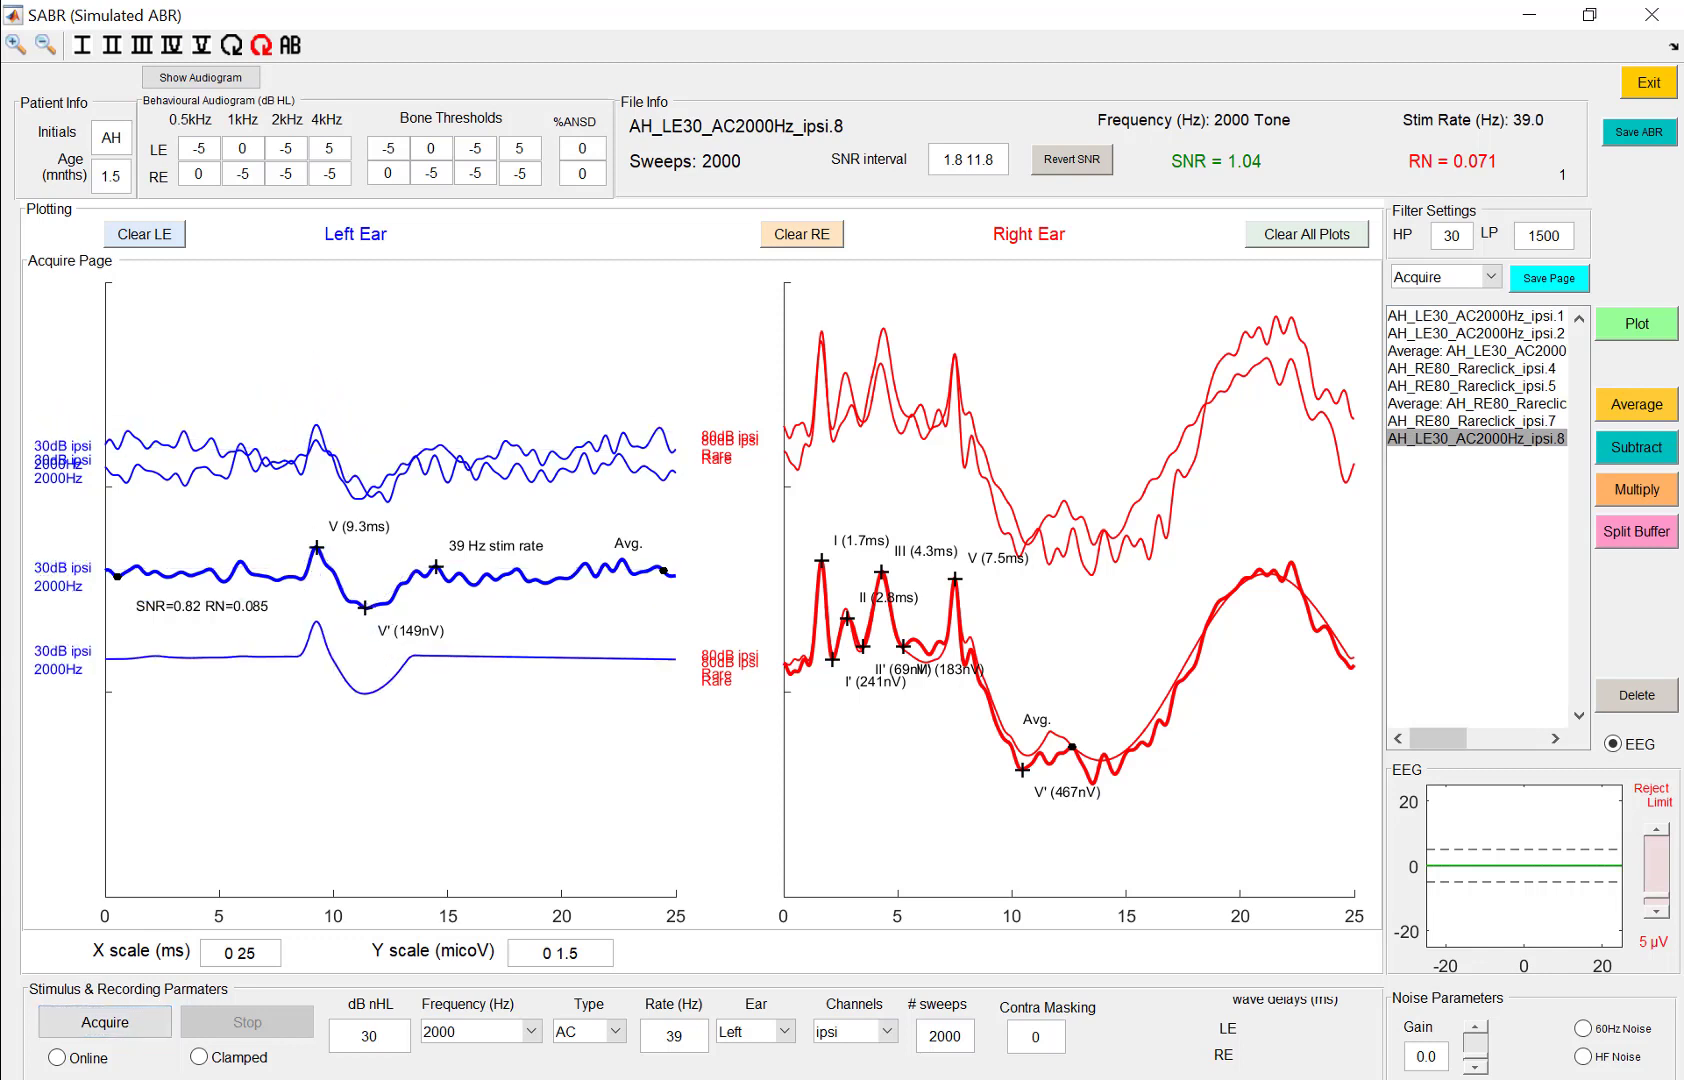
pyautogui.moveTo(328, 585); pyautogui.dragTo(328, 584)
pyautogui.click(312, 515)
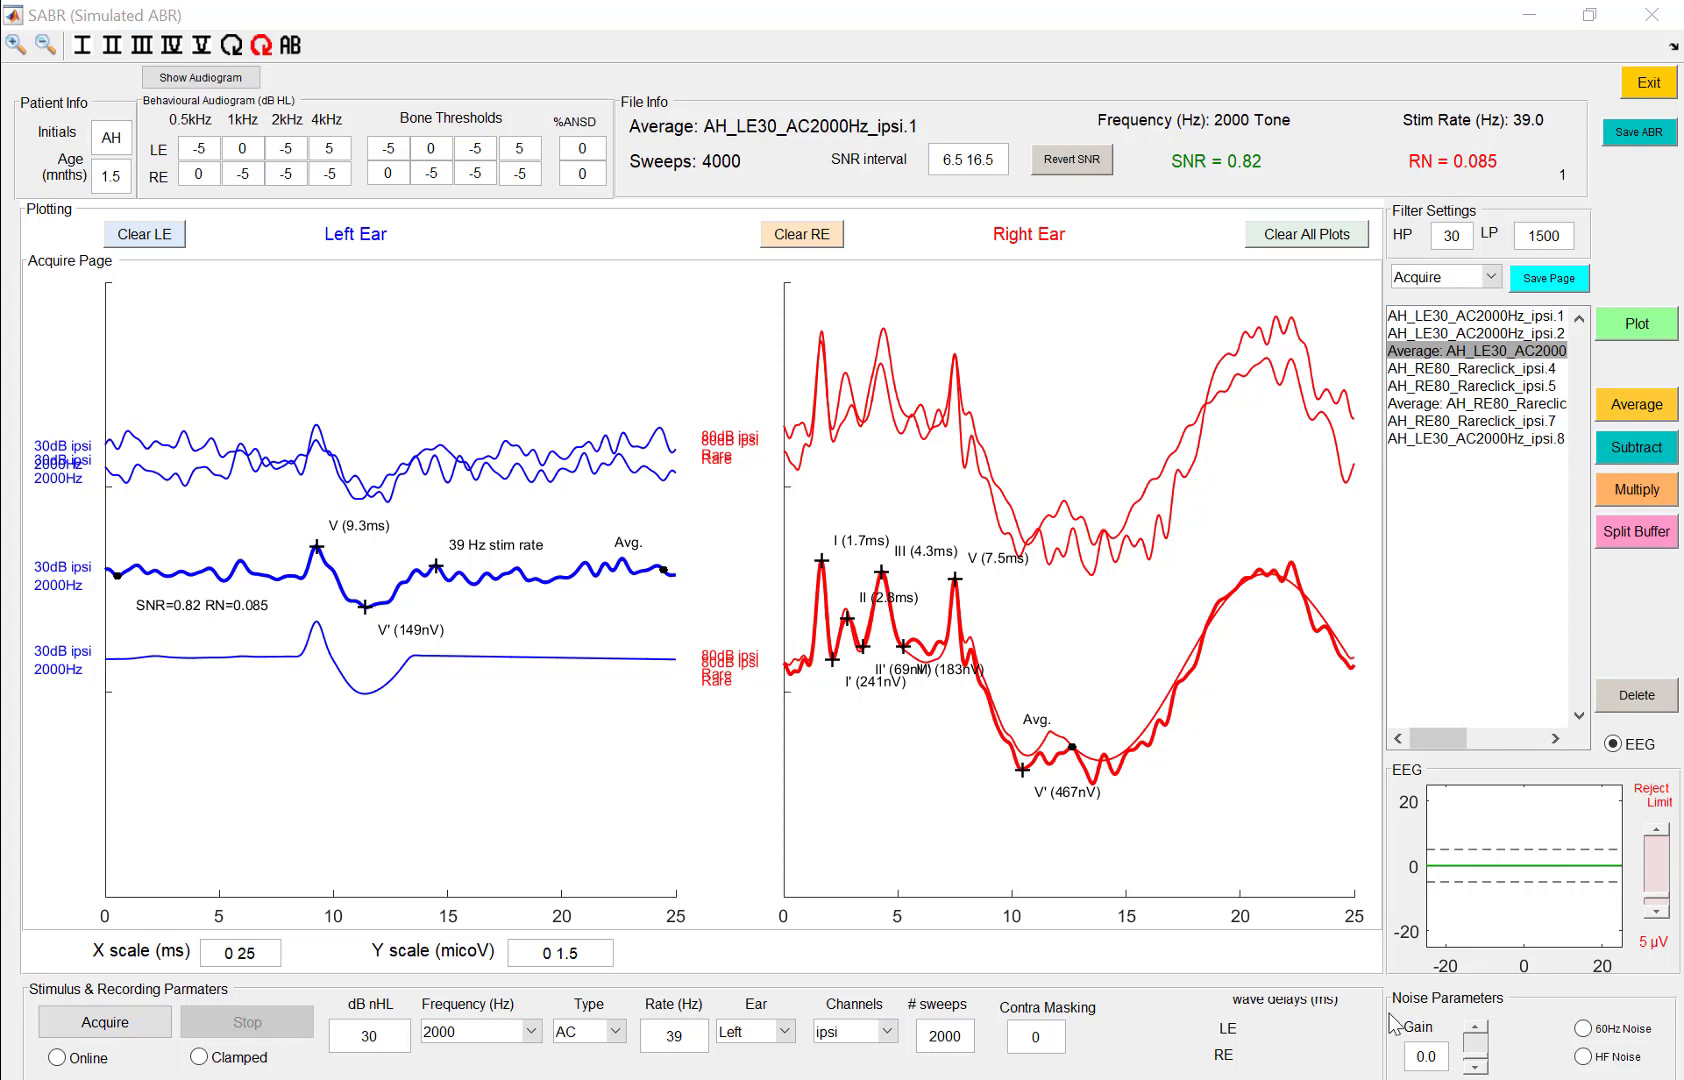
# Raise the noise gain of the live EEG to 3.0.
pyautogui.click(1476, 1050)
pyautogui.click(1478, 1053)
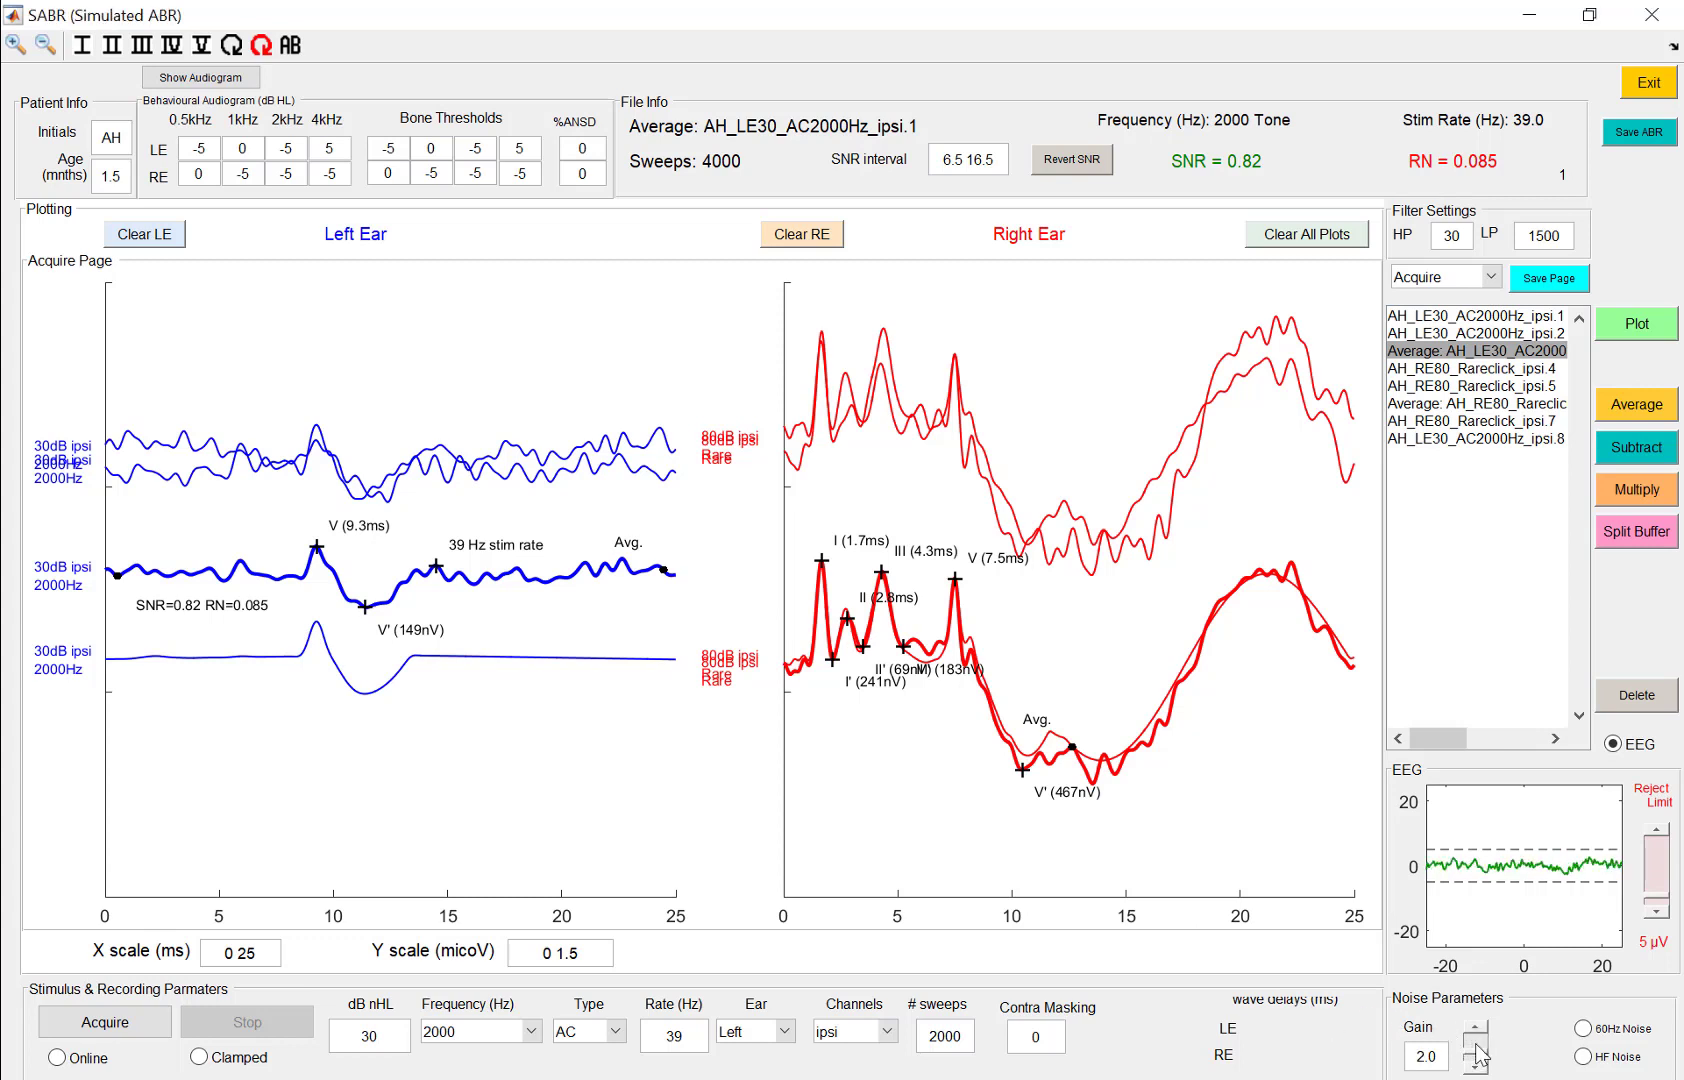
pyautogui.click(1478, 1053)
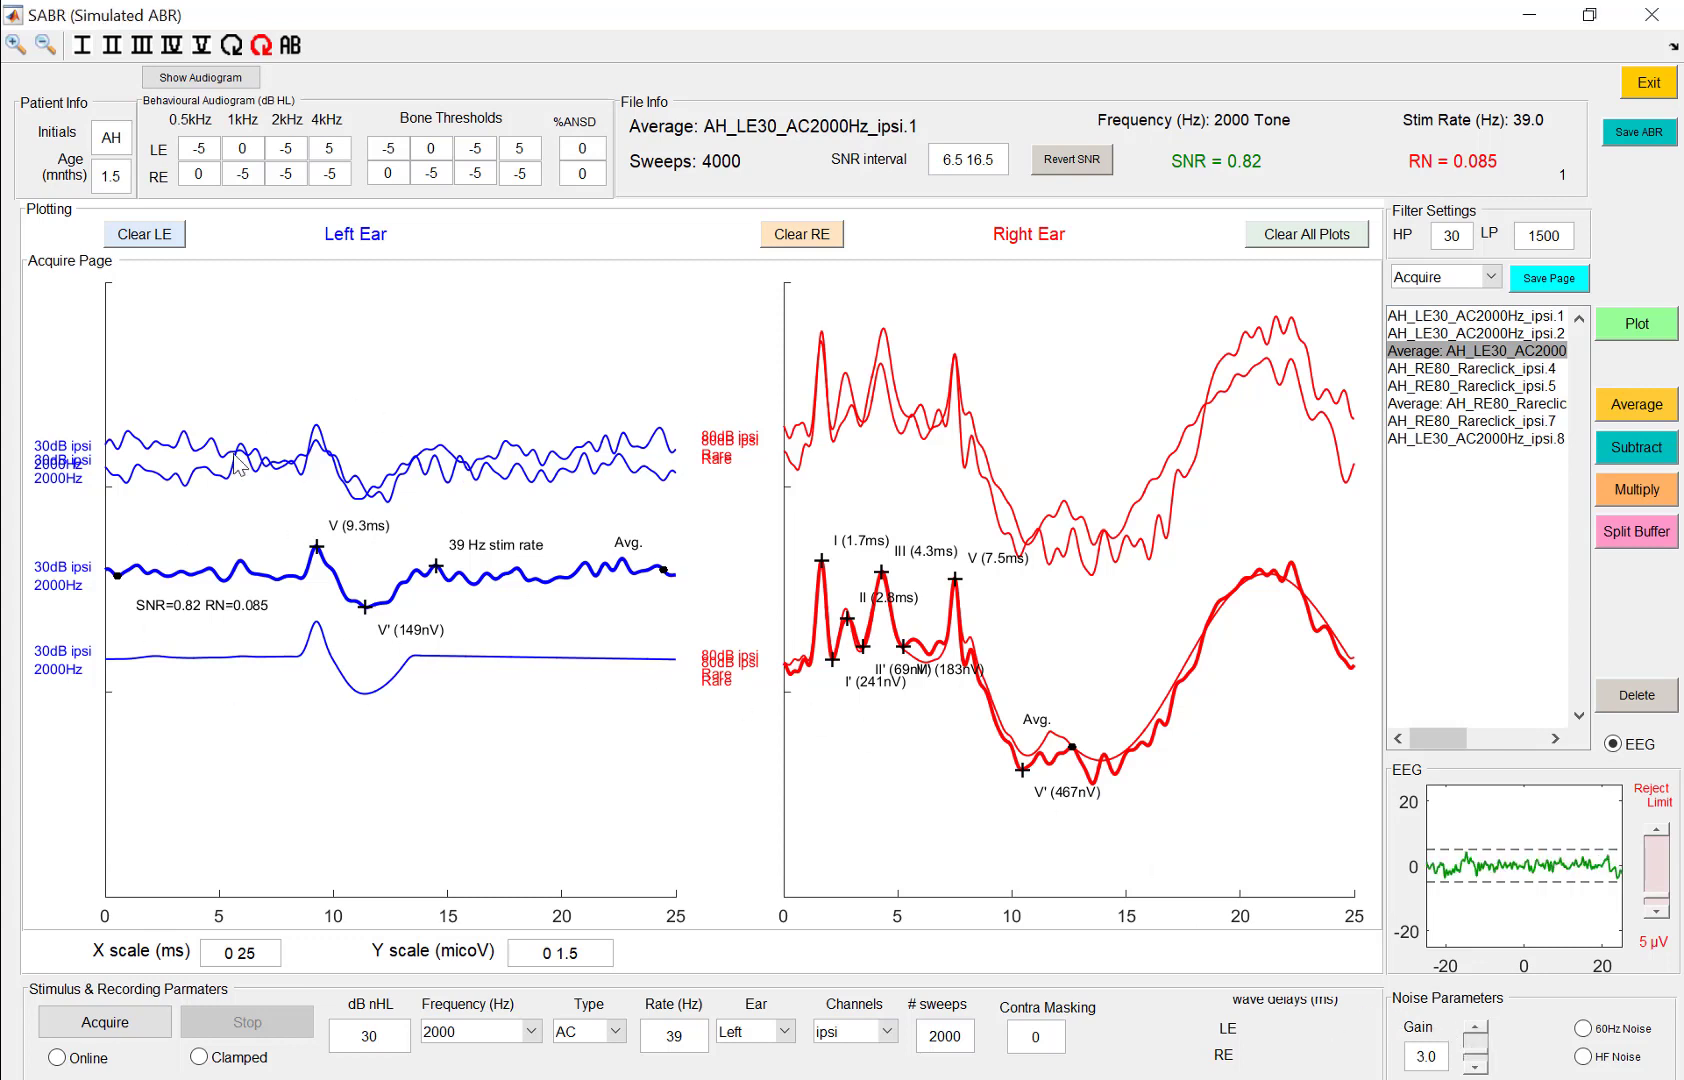